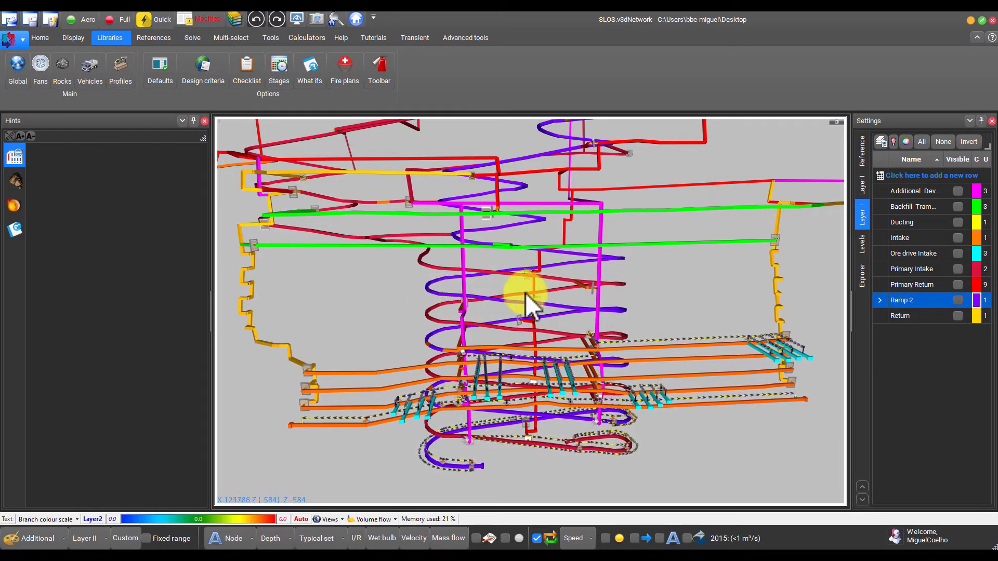
Run a full solve of the modified ventilation network
{"action": "left_click", "coordinate": [505, 405]}
{"action": "scroll", "coordinate": [504, 392], "scroll_direction": "up", "scroll_amount": 3}
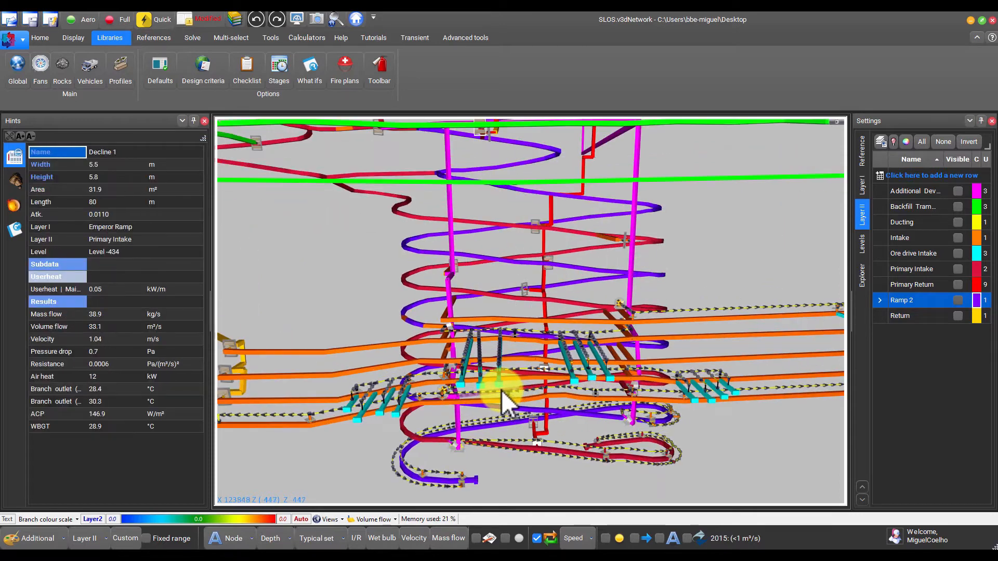
{"action": "scroll", "coordinate": [499, 389], "scroll_direction": "up", "scroll_amount": 3}
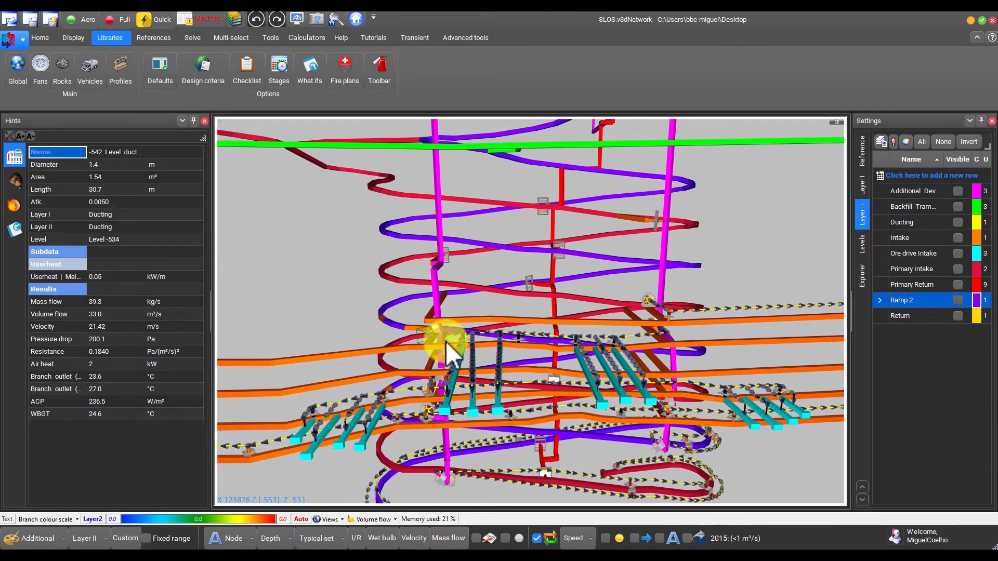
{"action": "scroll", "coordinate": [609, 359], "scroll_direction": "down", "scroll_amount": 1}
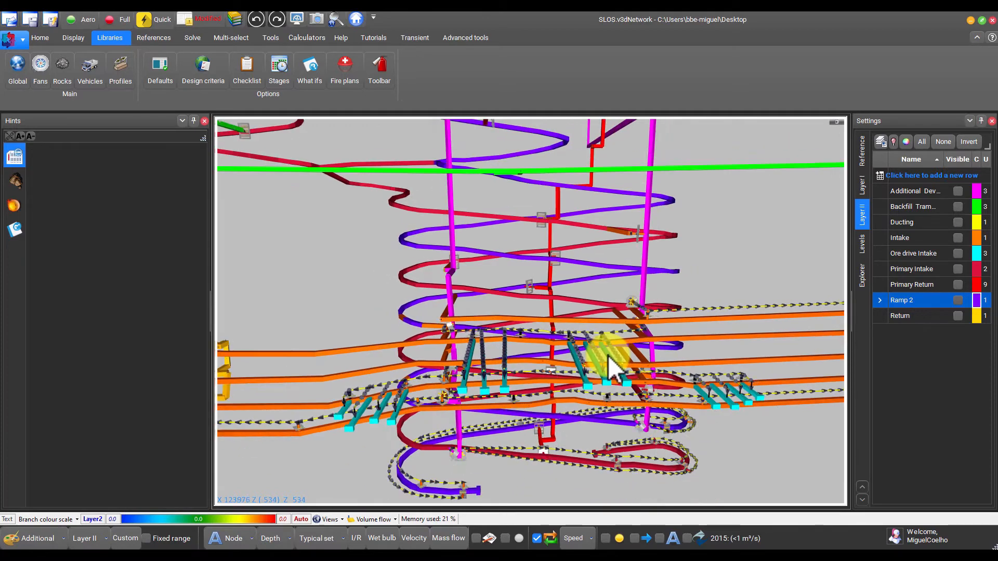
{"action": "scroll", "coordinate": [608, 356], "scroll_direction": "down", "scroll_amount": 2}
{"action": "scroll", "coordinate": [777, 326], "scroll_direction": "up", "scroll_amount": 2}
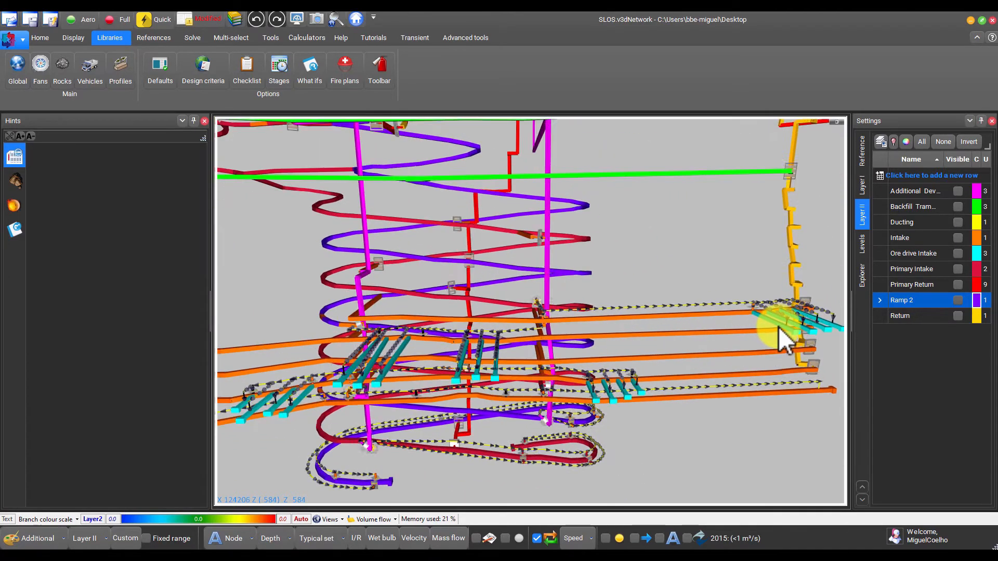
{"action": "scroll", "coordinate": [779, 326], "scroll_direction": "up", "scroll_amount": 1}
{"action": "scroll", "coordinate": [635, 332], "scroll_direction": "down", "scroll_amount": 3}
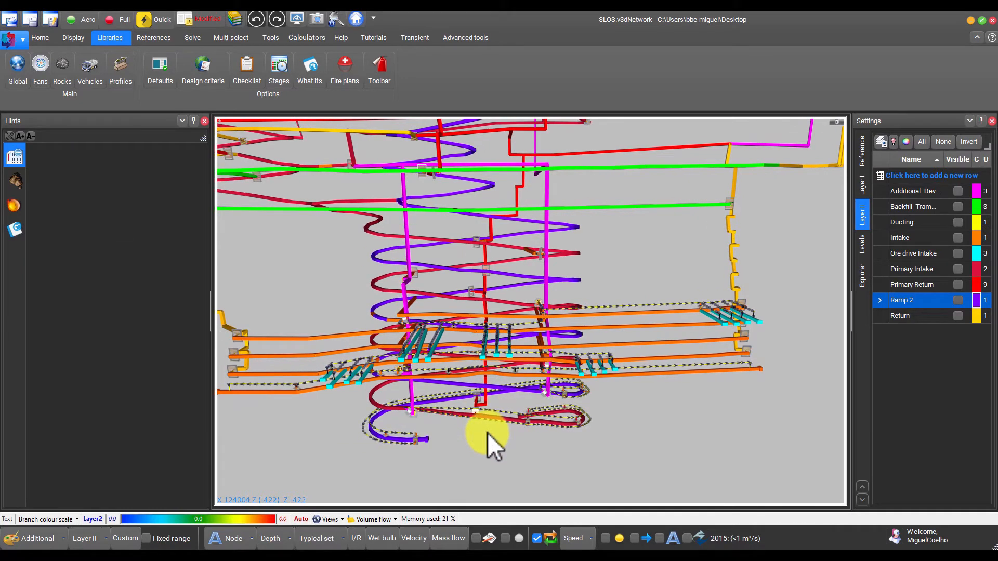
{"action": "key", "text": "F5"}
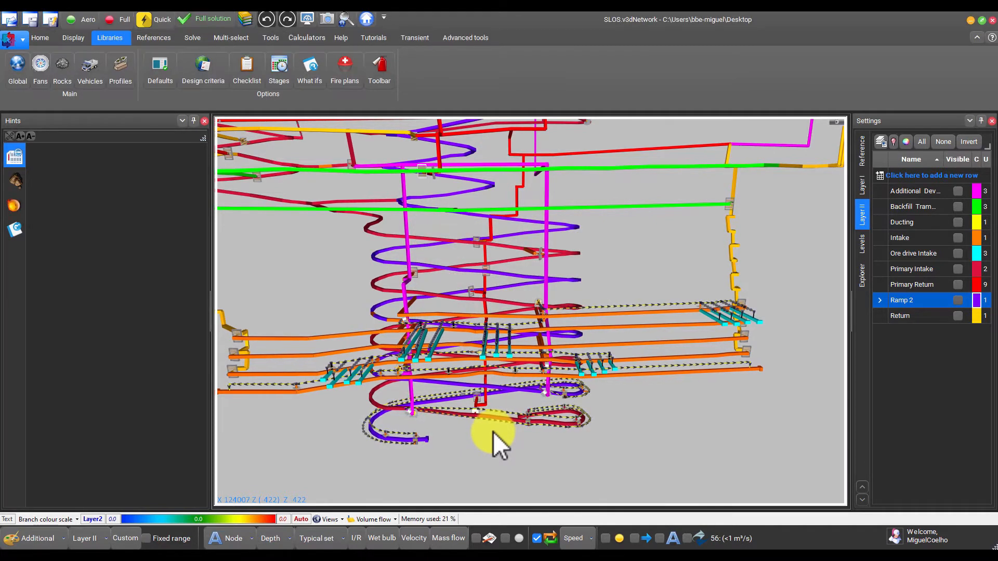
Run the recirculation check on the solved network
{"action": "scroll", "coordinate": [463, 363], "scroll_direction": "up", "scroll_amount": 2}
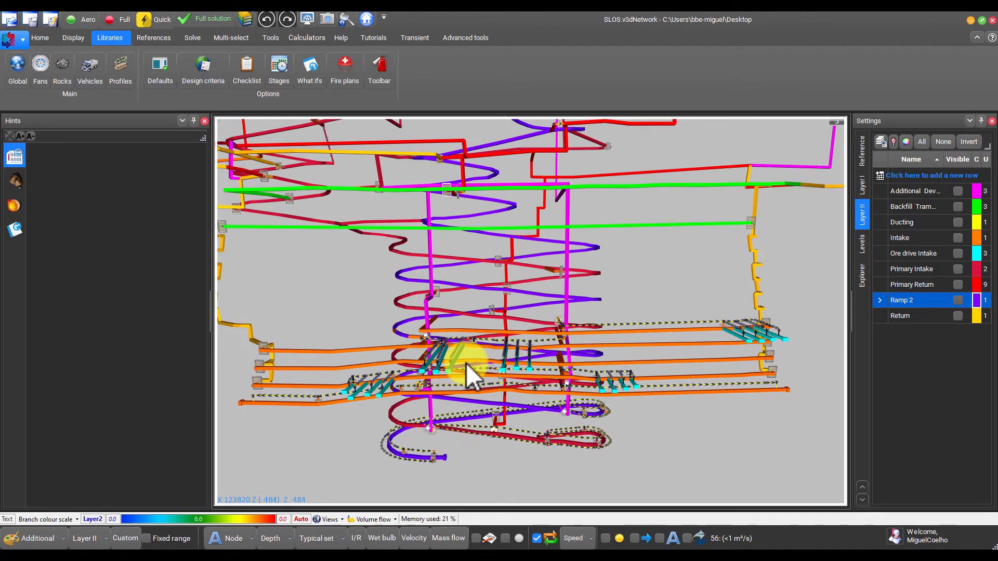
{"action": "scroll", "coordinate": [466, 362], "scroll_direction": "up", "scroll_amount": 1}
{"action": "scroll", "coordinate": [486, 355], "scroll_direction": "up", "scroll_amount": 1}
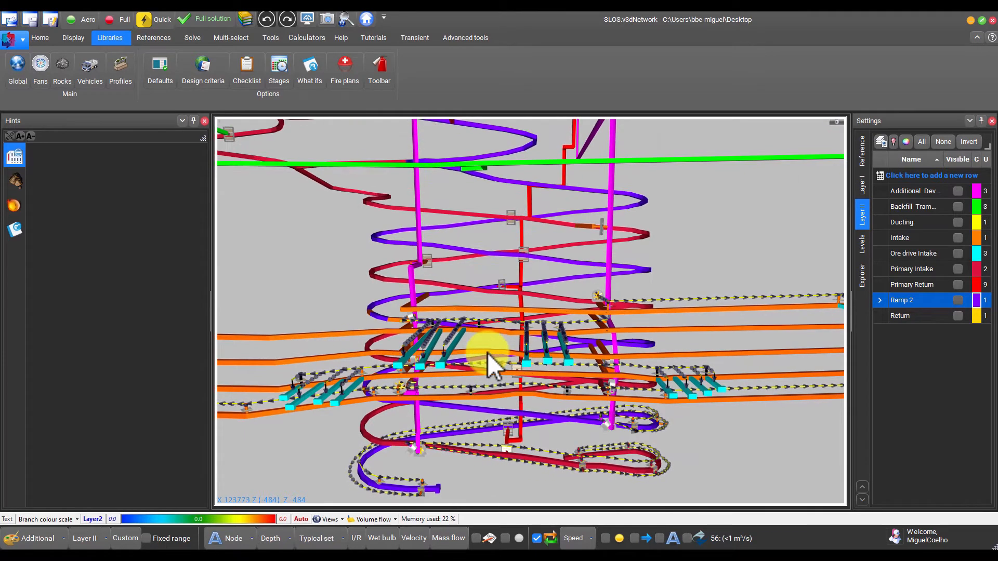
{"action": "scroll", "coordinate": [492, 342], "scroll_direction": "up", "scroll_amount": 1}
{"action": "scroll", "coordinate": [505, 334], "scroll_direction": "up", "scroll_amount": 1}
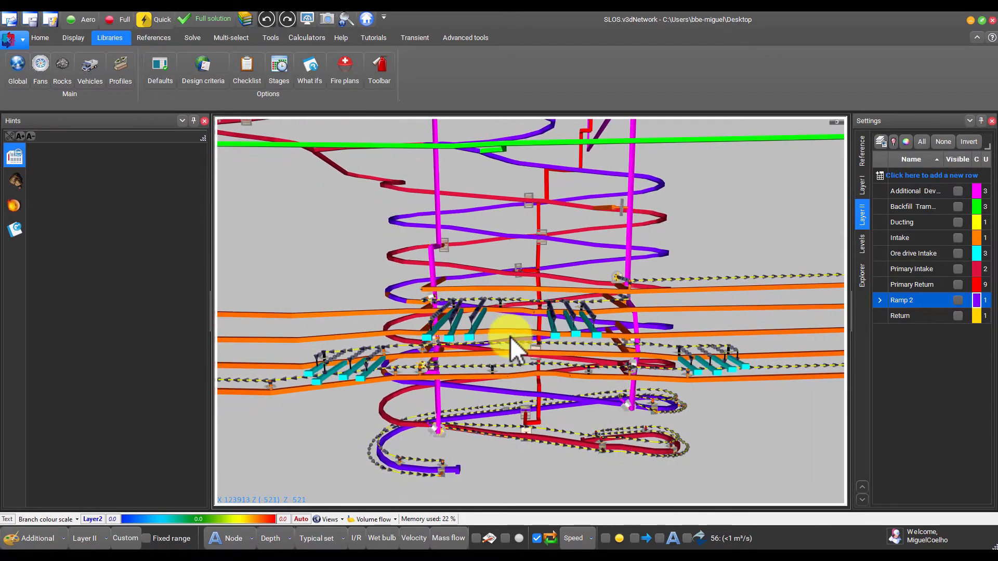
{"action": "scroll", "coordinate": [499, 364], "scroll_direction": "down", "scroll_amount": 2}
{"action": "scroll", "coordinate": [492, 389], "scroll_direction": "down", "scroll_amount": 2}
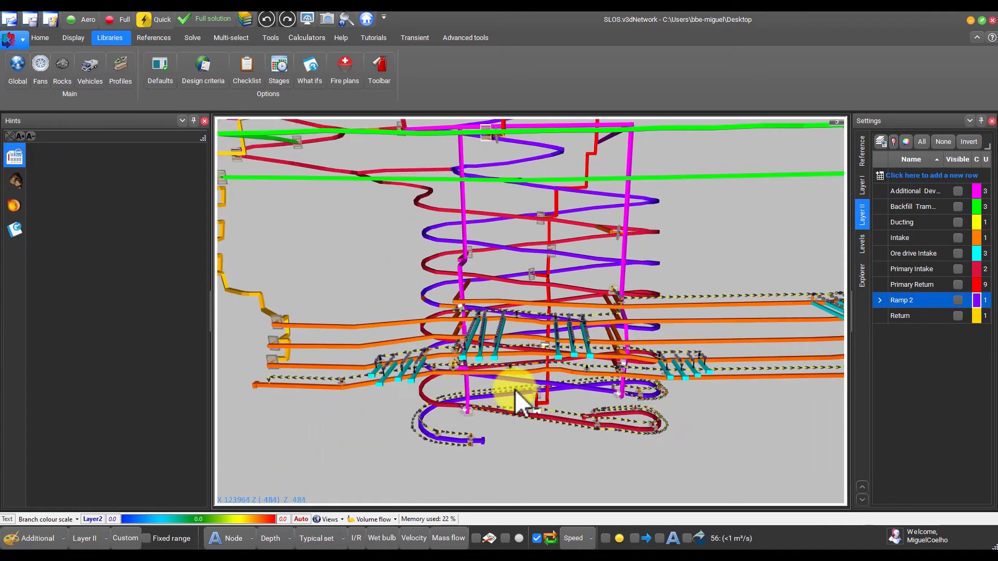
{"action": "left_click_drag", "start_coordinate": [514, 390], "coordinate": [510, 391]}
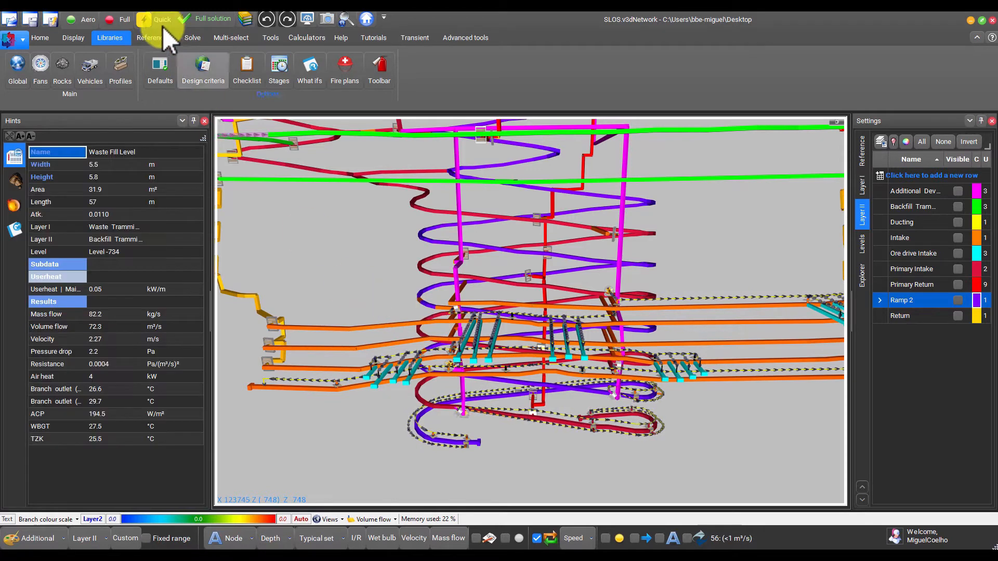
{"action": "left_click", "coordinate": [191, 36]}
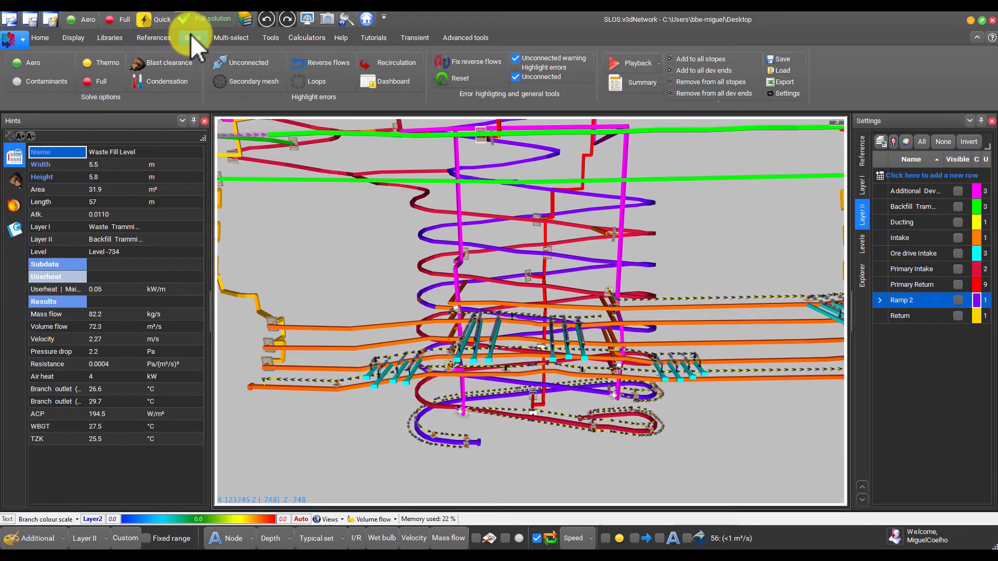
{"action": "left_click", "coordinate": [406, 64]}
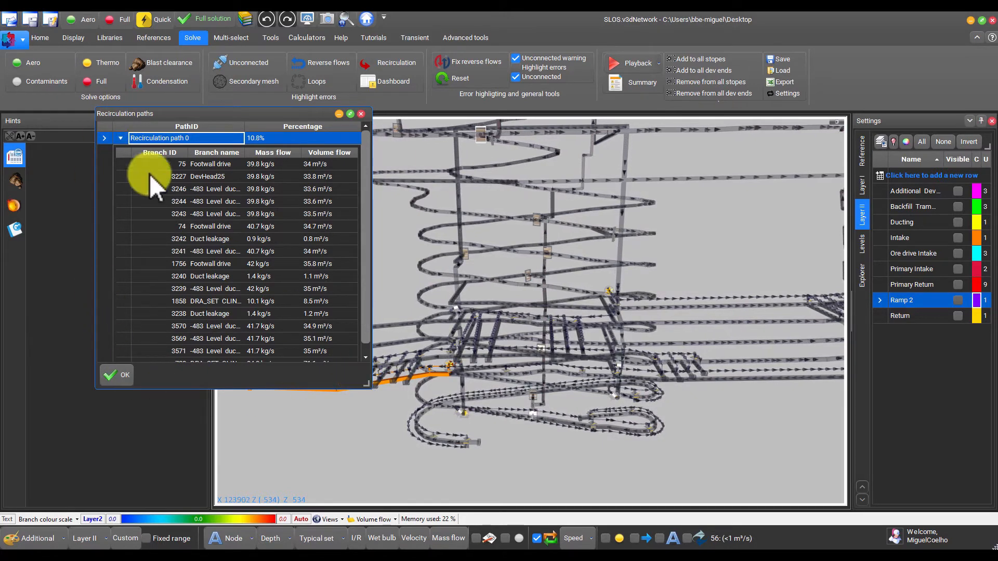
Examine the branches of Recirculation path 0 in the results list and locate the highlighted path in the 3D model
{"action": "left_click", "coordinate": [117, 136]}
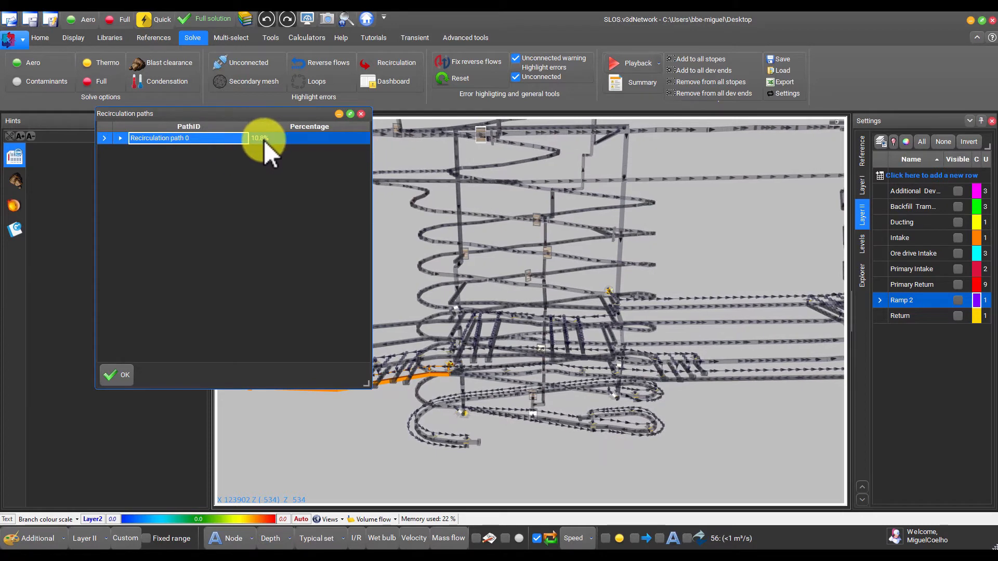
{"action": "left_click", "coordinate": [120, 138]}
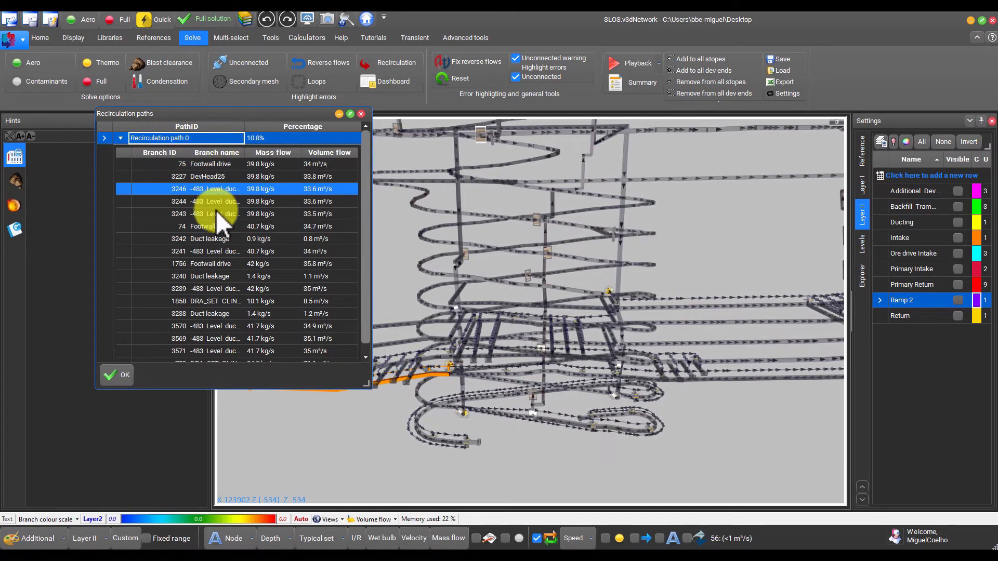
{"action": "left_click_drag", "start_coordinate": [247, 115], "coordinate": [236, 115]}
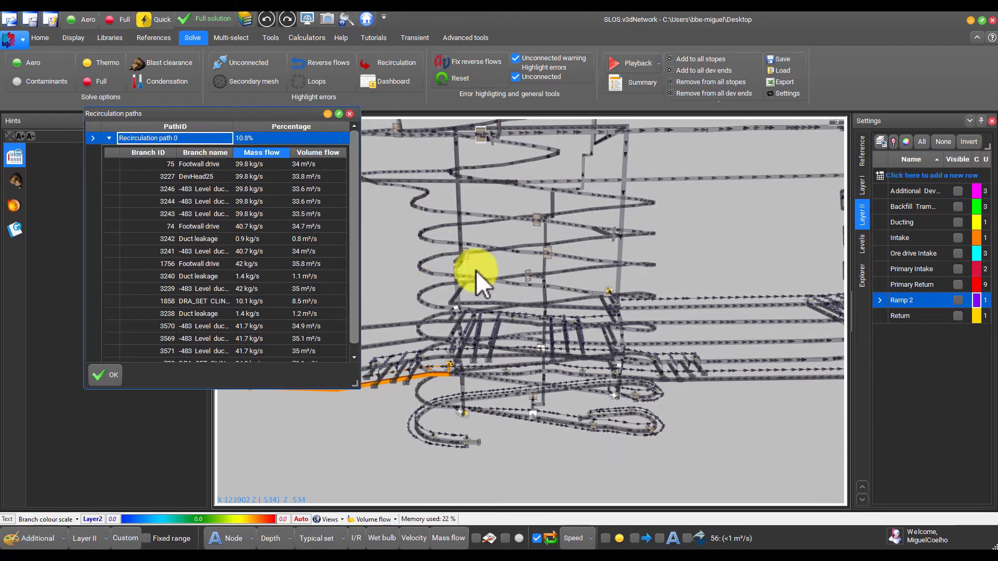
{"action": "left_click_drag", "start_coordinate": [476, 270], "coordinate": [614, 260]}
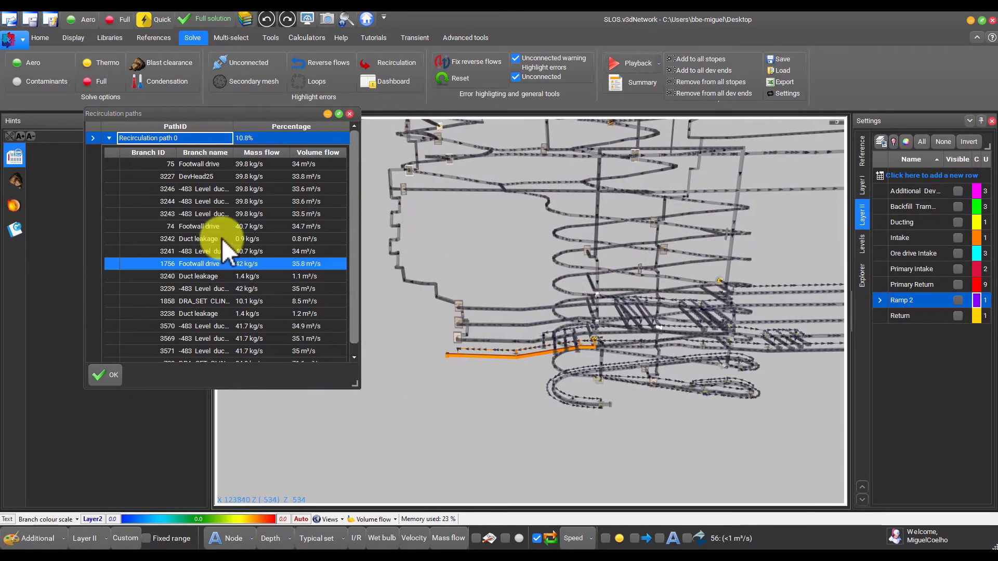
{"action": "left_click_drag", "start_coordinate": [608, 305], "coordinate": [650, 278]}
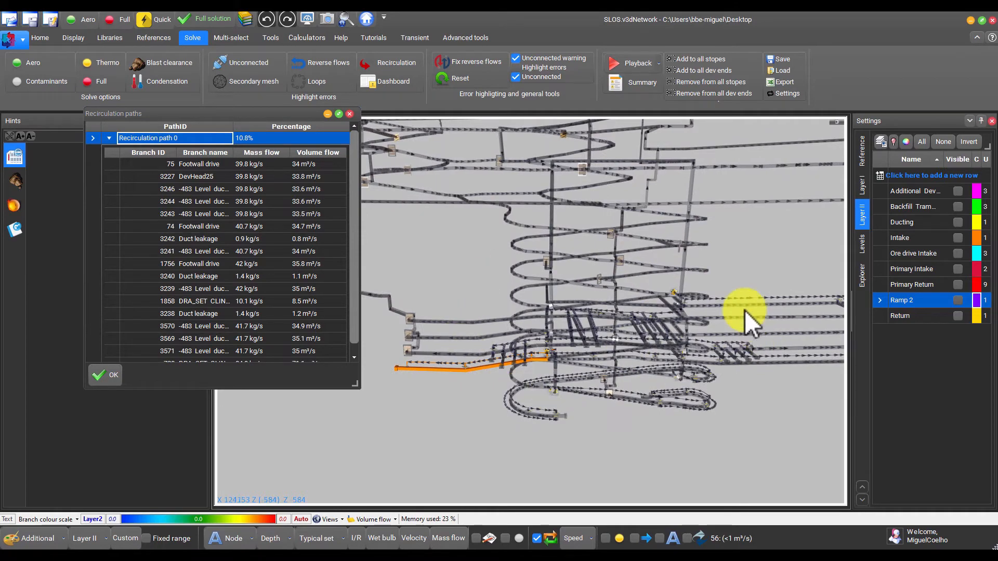
{"action": "left_click_drag", "start_coordinate": [744, 310], "coordinate": [711, 305]}
{"action": "scroll", "coordinate": [446, 367], "scroll_direction": "up", "scroll_amount": 2}
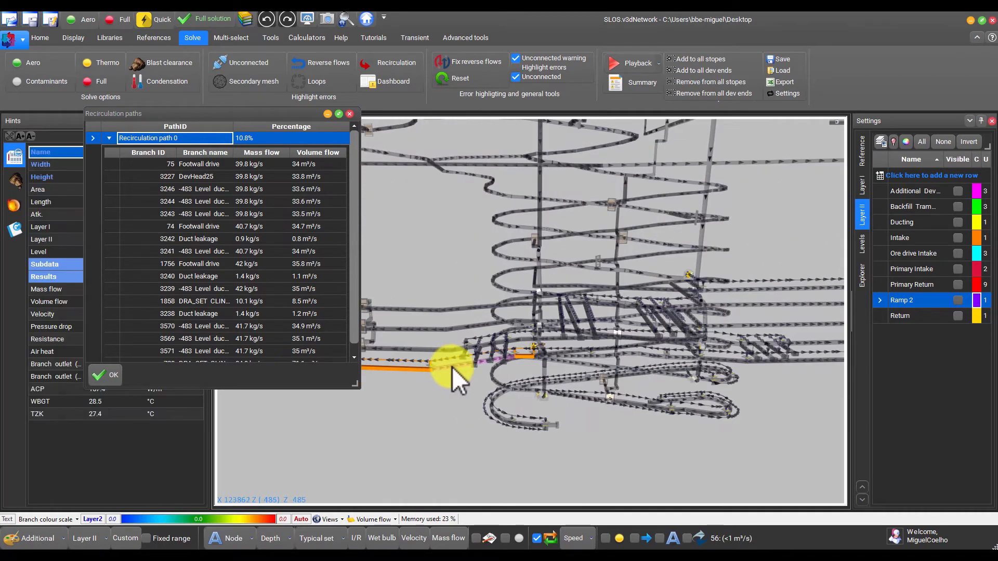
Disconnect the fan duct's end from the highlighted recirculating drive on the -483 level
{"action": "mouse_move", "coordinate": [452, 367]}
{"action": "left_mouse_down"}
{"action": "mouse_move", "coordinate": [561, 341]}
{"action": "mouse_move", "coordinate": [575, 356]}
{"action": "mouse_move", "coordinate": [605, 343]}
{"action": "mouse_move", "coordinate": [604, 311]}
{"action": "mouse_move", "coordinate": [632, 323]}
{"action": "mouse_move", "coordinate": [616, 326]}
{"action": "mouse_move", "coordinate": [654, 302]}
{"action": "mouse_move", "coordinate": [617, 295]}
{"action": "mouse_move", "coordinate": [582, 336]}
{"action": "mouse_move", "coordinate": [552, 327]}
{"action": "mouse_move", "coordinate": [577, 335]}
{"action": "mouse_move", "coordinate": [595, 287]}
{"action": "mouse_move", "coordinate": [607, 300]}
{"action": "mouse_move", "coordinate": [647, 295]}
{"action": "mouse_move", "coordinate": [593, 289]}
{"action": "left_mouse_up"}
{"action": "left_click", "coordinate": [650, 343]}
{"action": "scroll", "coordinate": [648, 343], "scroll_direction": "up", "scroll_amount": 3}
{"action": "scroll", "coordinate": [647, 341], "scroll_direction": "up", "scroll_amount": 2}
{"action": "scroll", "coordinate": [634, 323], "scroll_direction": "up", "scroll_amount": 1}
{"action": "scroll", "coordinate": [660, 318], "scroll_direction": "up", "scroll_amount": 3}
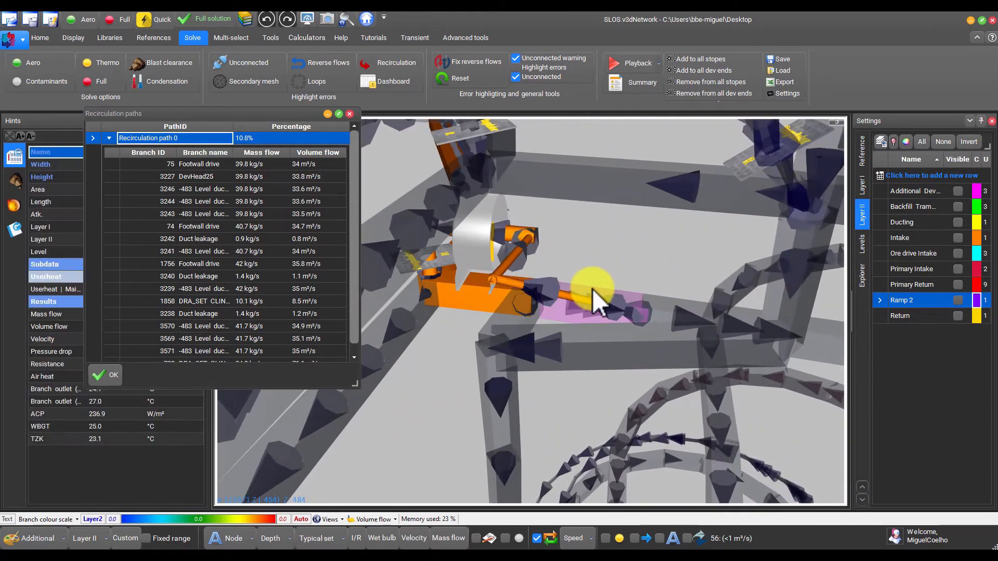
{"action": "left_click", "coordinate": [624, 251]}
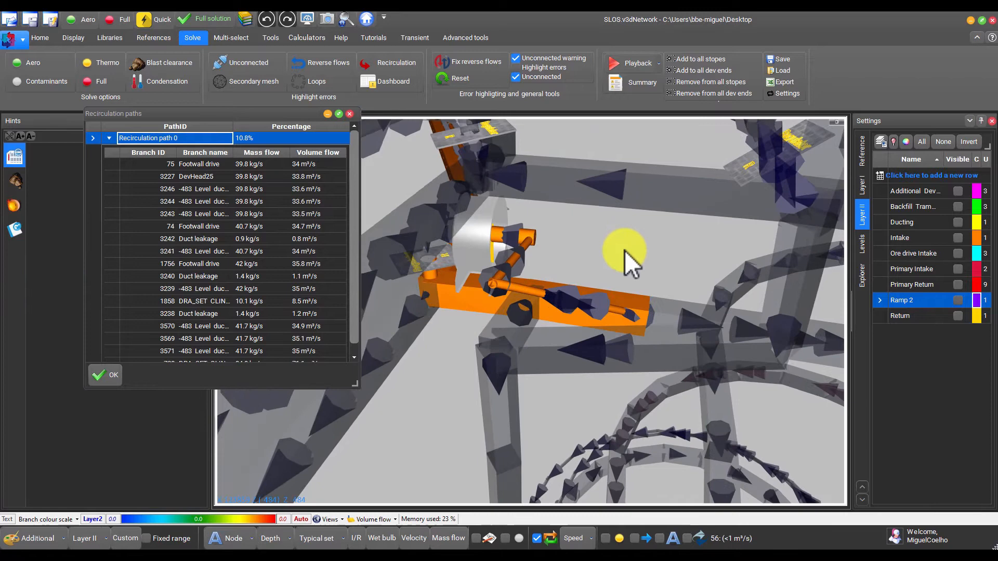
{"action": "left_click", "coordinate": [609, 309]}
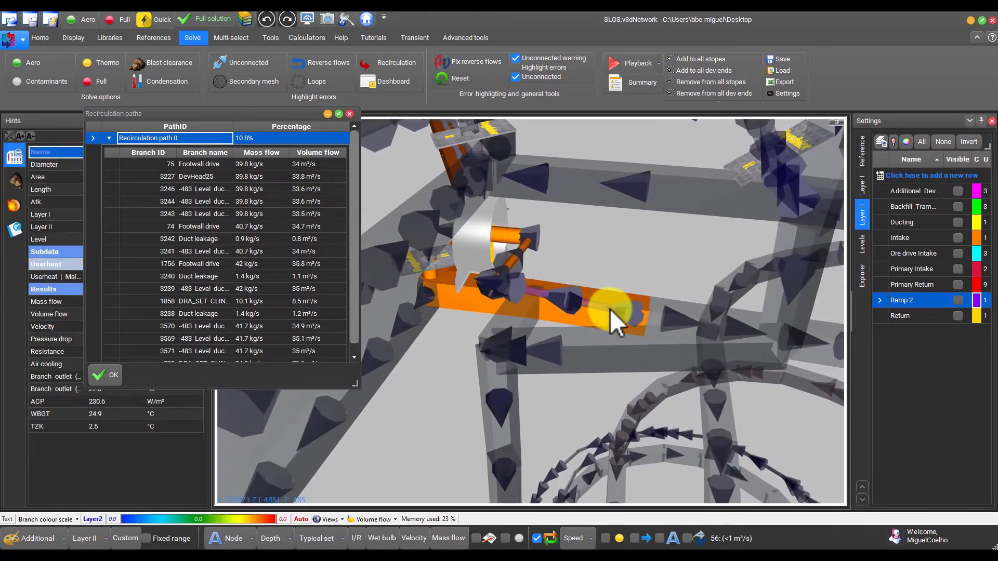
{"action": "key", "text": "Delete"}
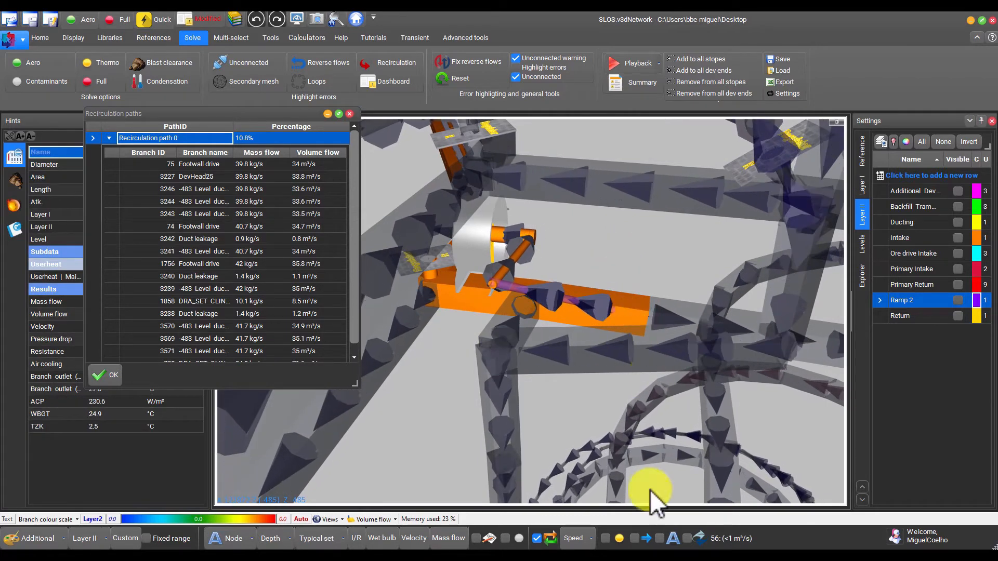
With nodes temporarily displayed, move the fan duct's free end node out of the recirculating drive to the neighbouring drive junction
{"action": "left_click", "coordinate": [606, 539]}
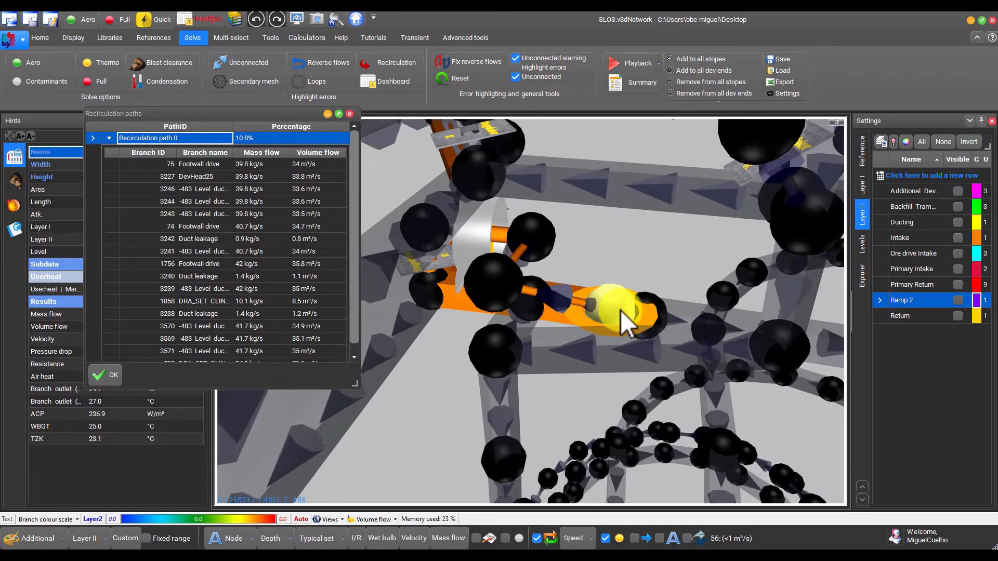
{"action": "left_click", "coordinate": [620, 312]}
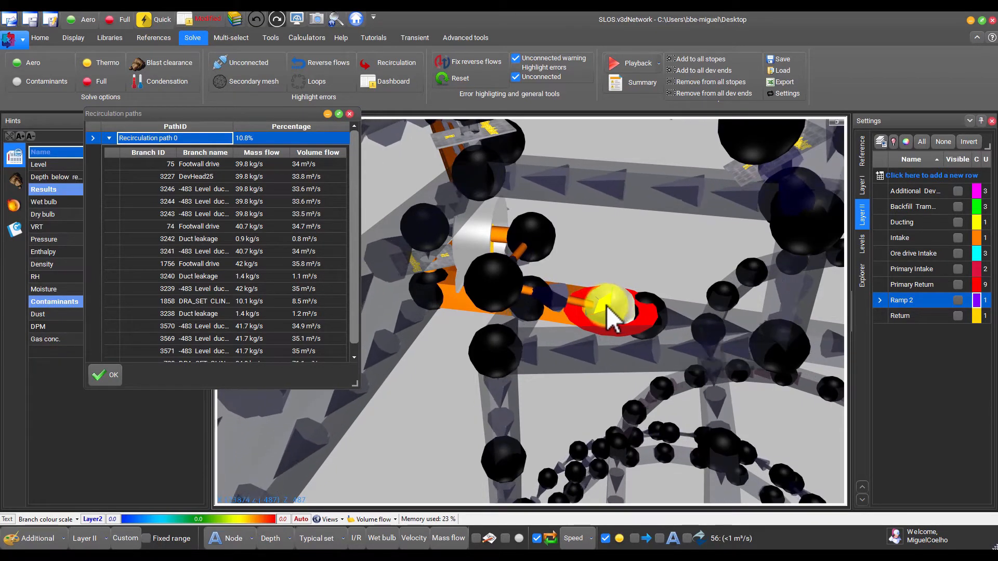
{"action": "left_click", "coordinate": [500, 336]}
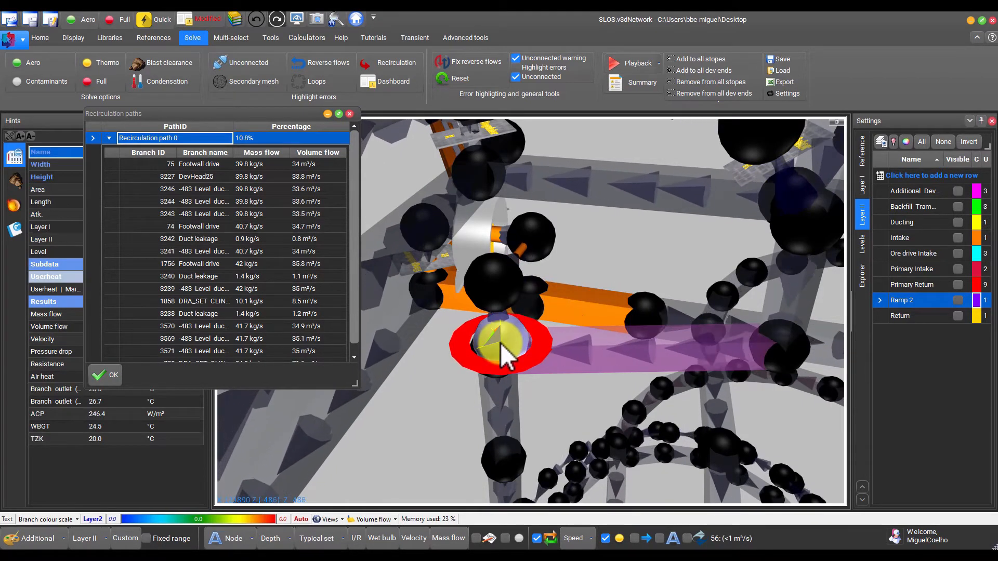
{"action": "left_click", "coordinate": [575, 341]}
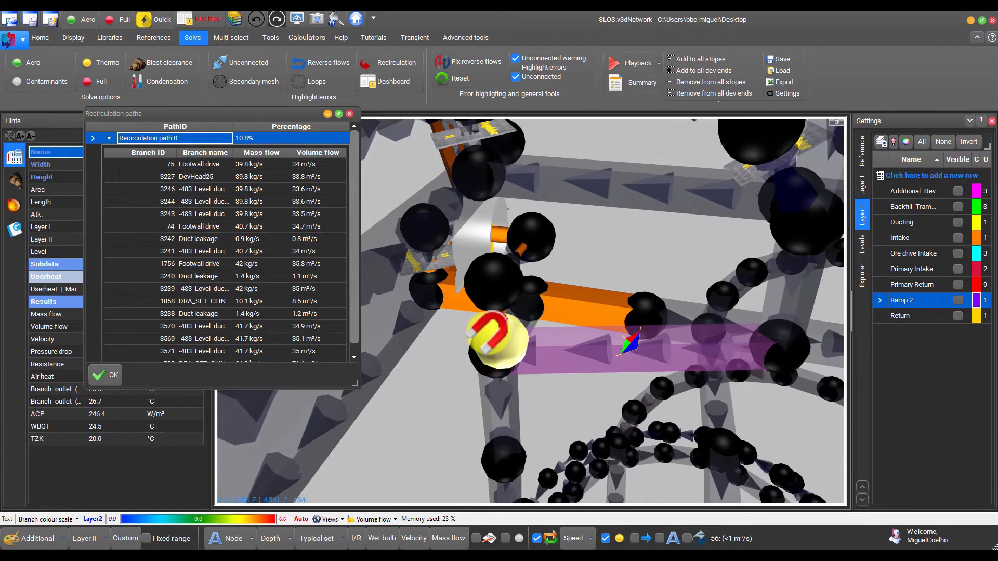
{"action": "left_click", "coordinate": [495, 322]}
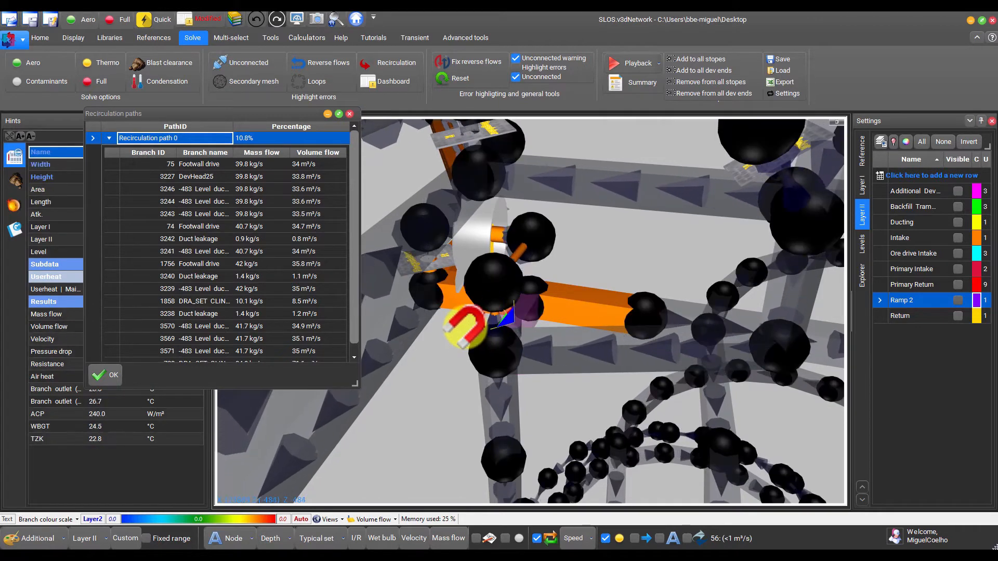
{"action": "left_click", "coordinate": [501, 458]}
{"action": "left_click", "coordinate": [605, 538]}
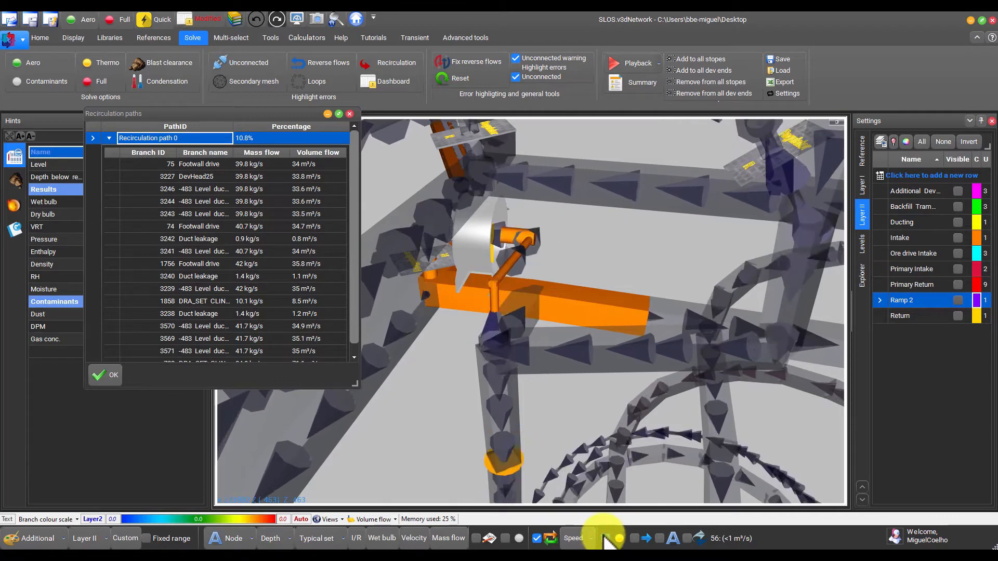
Close the recirculation paths list, re-solve the network and rerun the recirculation check
{"action": "left_click", "coordinate": [535, 366]}
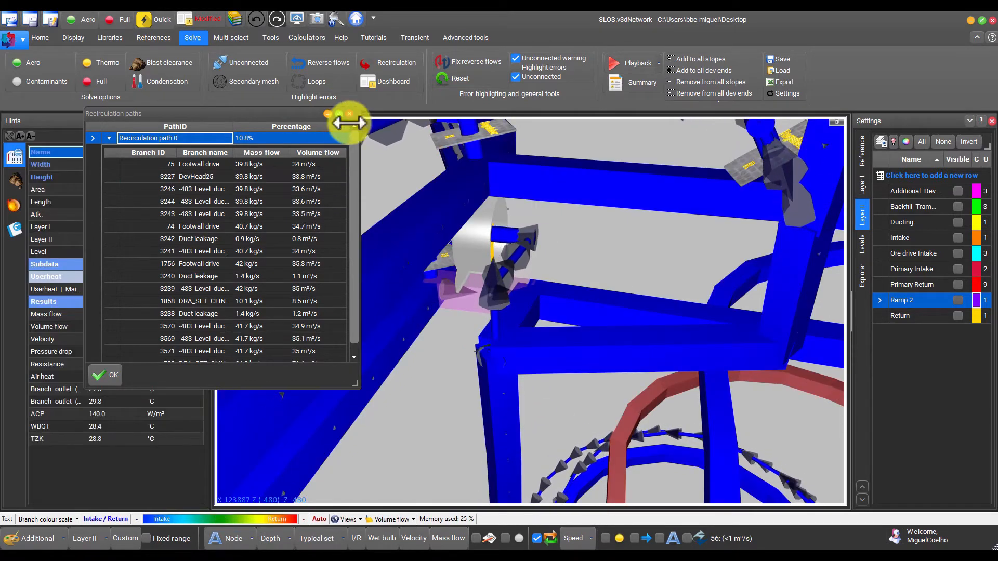
{"action": "left_click", "coordinate": [349, 114]}
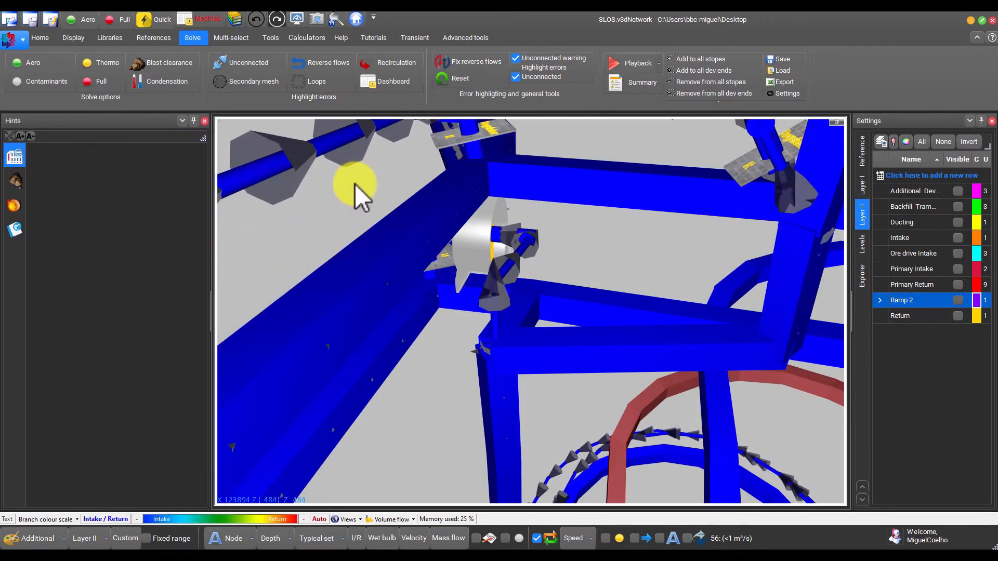
{"action": "key", "text": "F5"}
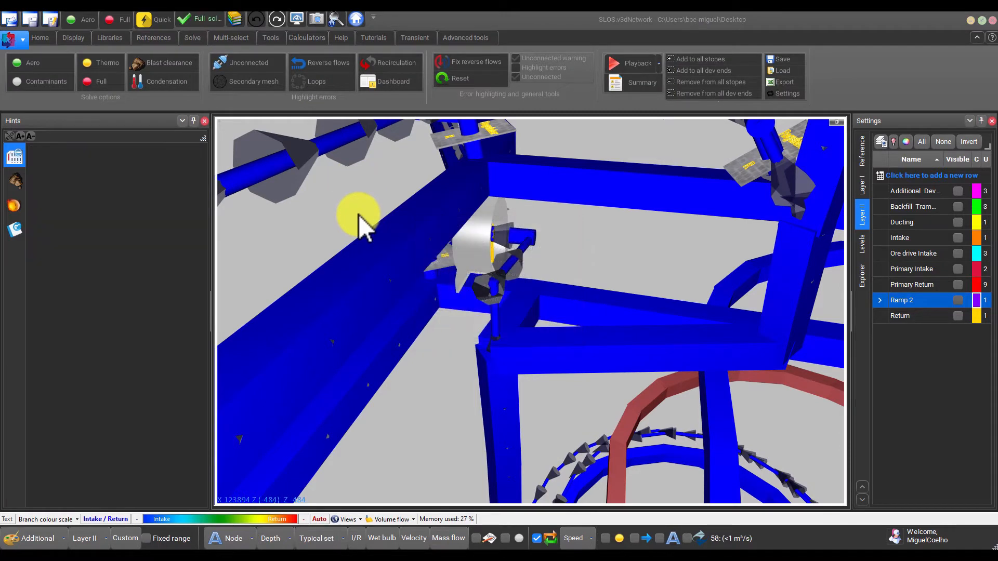
{"action": "left_click", "coordinate": [384, 63]}
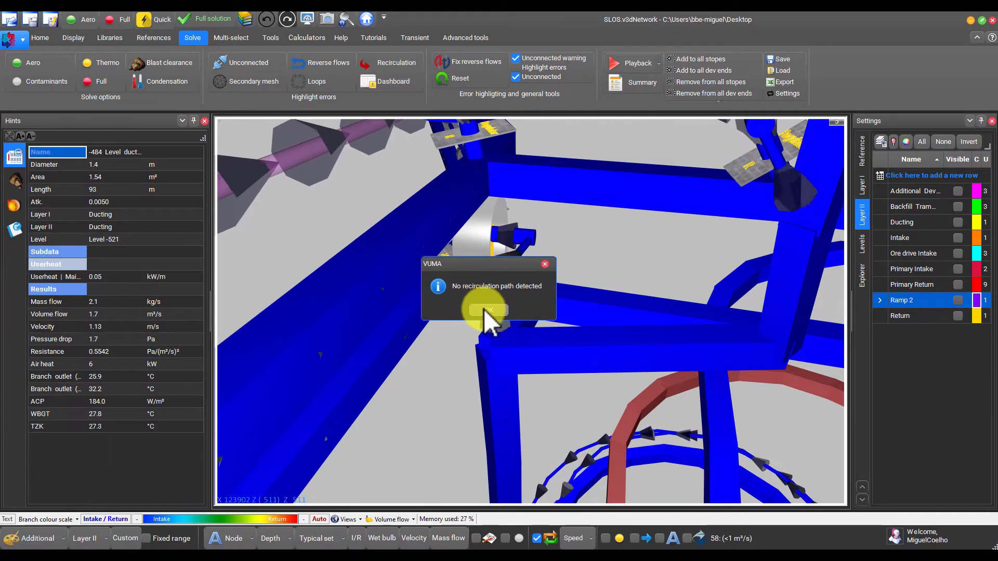
{"action": "left_click", "coordinate": [485, 309]}
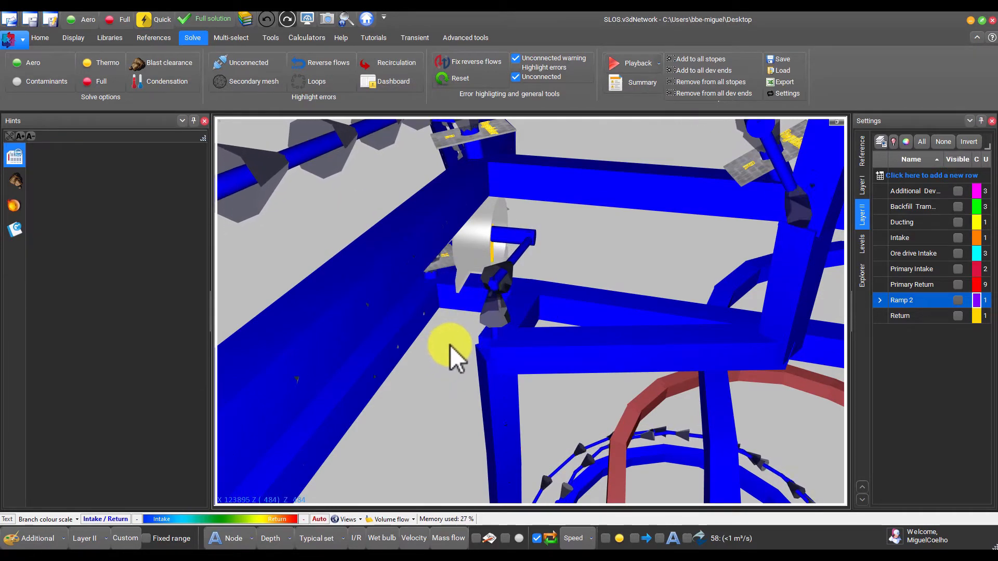
Bring the whole mine network into view
{"action": "scroll", "coordinate": [450, 344], "scroll_direction": "down", "scroll_amount": 3}
{"action": "left_click_drag", "start_coordinate": [488, 338], "coordinate": [327, 333]}
{"action": "scroll", "coordinate": [441, 379], "scroll_direction": "down", "scroll_amount": 2}
{"action": "scroll", "coordinate": [420, 373], "scroll_direction": "down", "scroll_amount": 2}
{"action": "scroll", "coordinate": [422, 374], "scroll_direction": "down", "scroll_amount": 3}
{"action": "scroll", "coordinate": [571, 341], "scroll_direction": "down", "scroll_amount": 2}
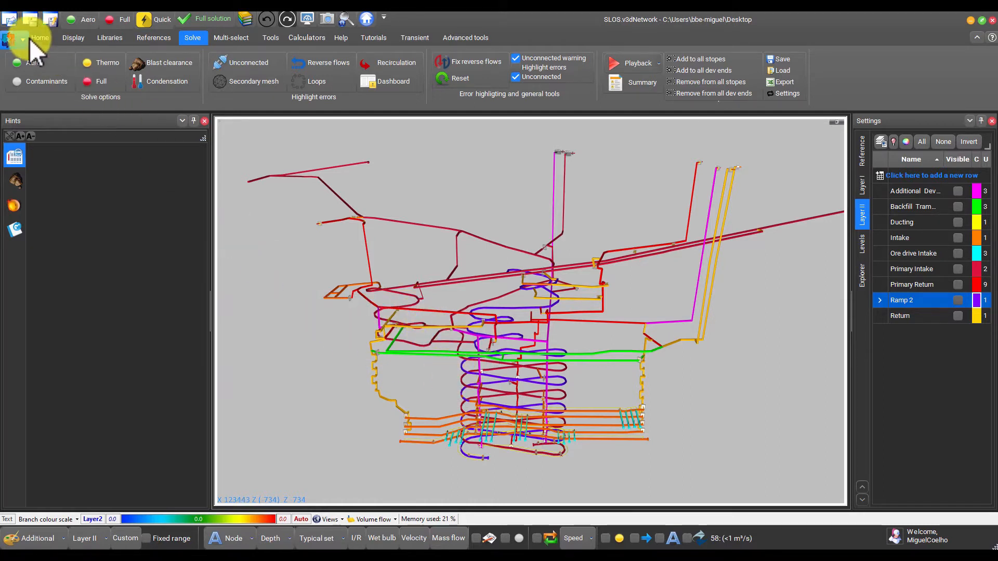
Open the design criteria settings and reposition the dialog and the network so the colour-coded branches can be seen beside it
{"action": "left_click", "coordinate": [114, 36]}
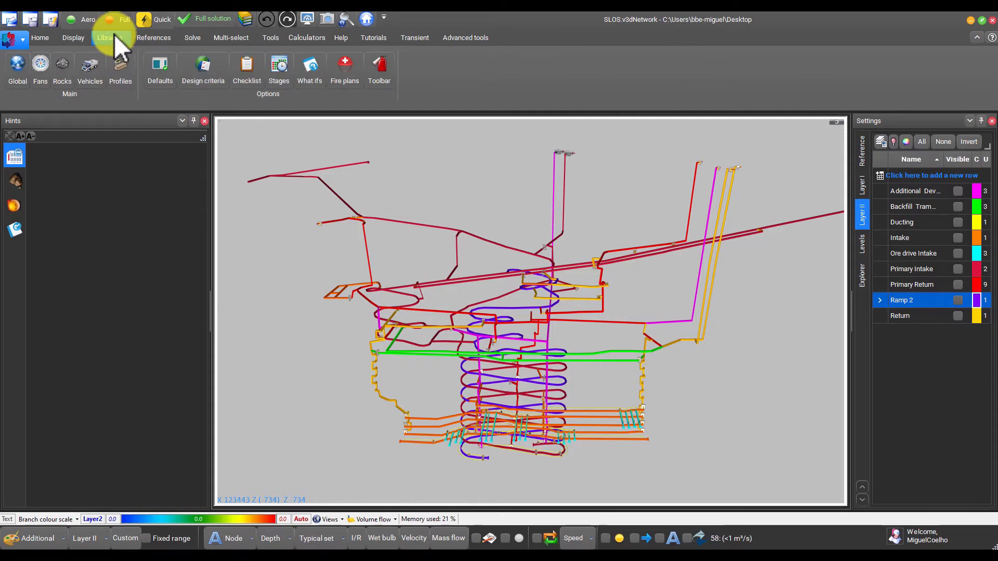
{"action": "left_click", "coordinate": [202, 64]}
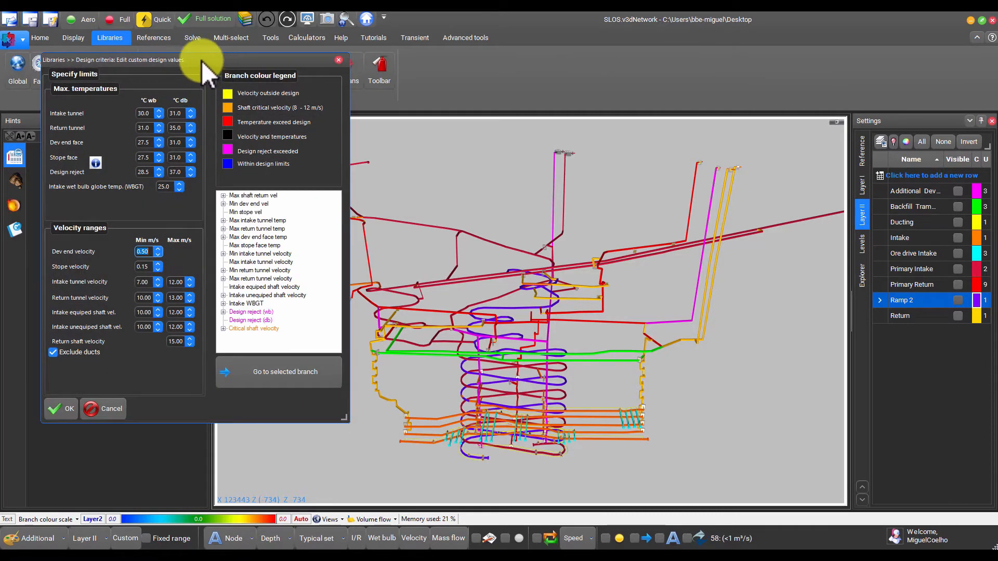
{"action": "left_click_drag", "start_coordinate": [227, 80], "coordinate": [268, 94]}
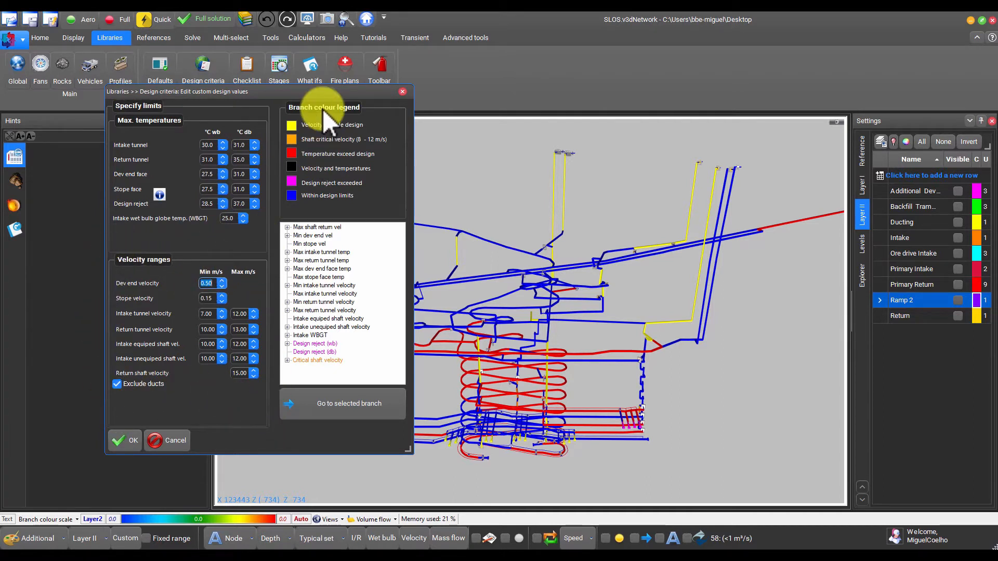
{"action": "left_click_drag", "start_coordinate": [553, 304], "coordinate": [585, 296]}
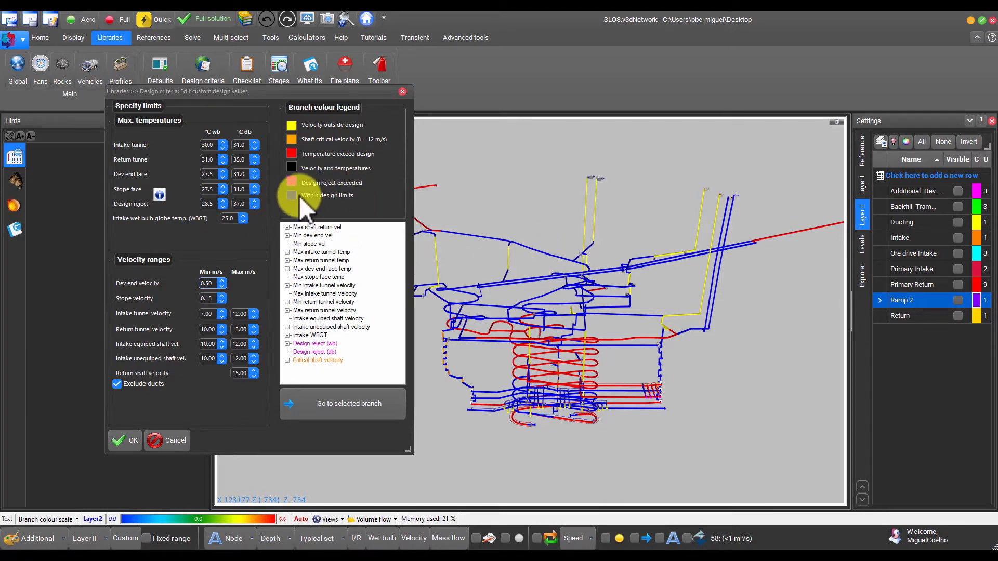
{"action": "left_click_drag", "start_coordinate": [563, 295], "coordinate": [579, 284]}
{"action": "left_click", "coordinate": [579, 284]}
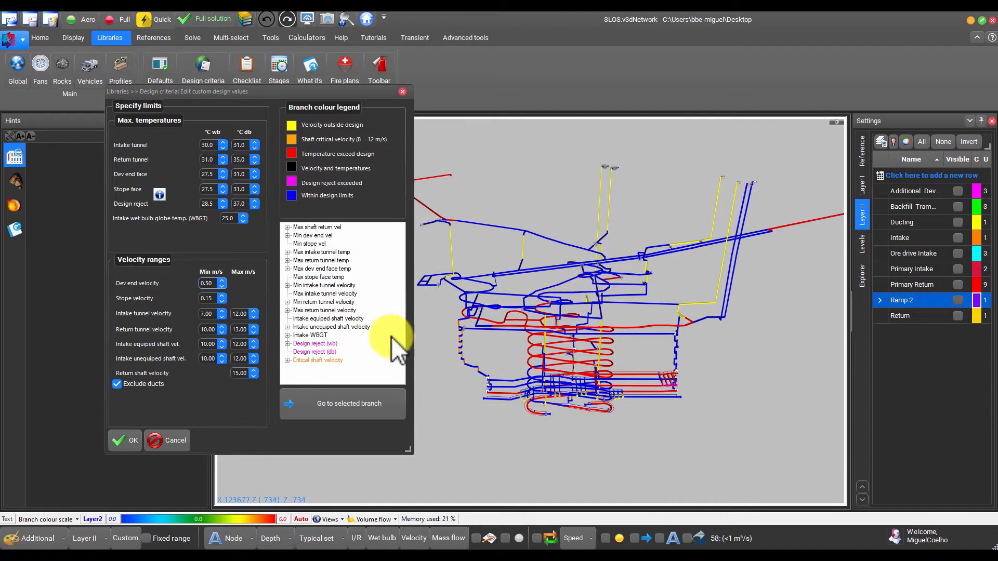
Check which branches are listed under the minimum development end velocity criterion, including a DevHead31 entry
{"action": "left_click", "coordinate": [287, 236]}
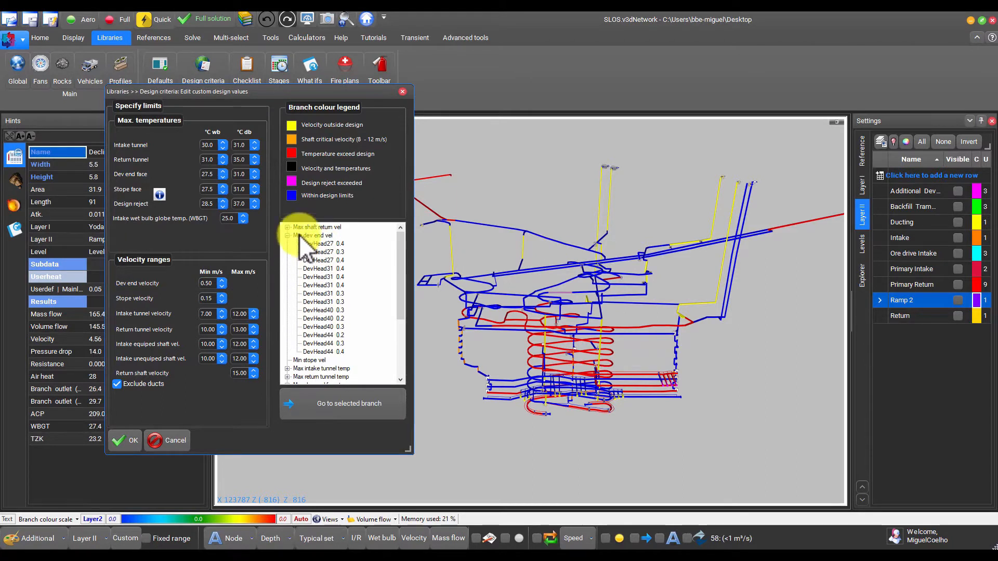
{"action": "left_click", "coordinate": [326, 276]}
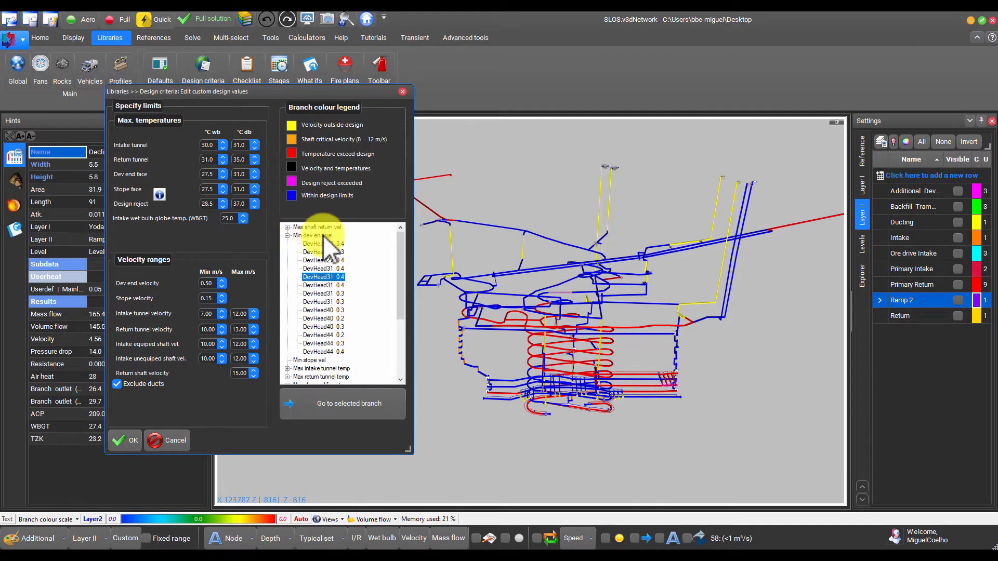
{"action": "left_click", "coordinate": [287, 235]}
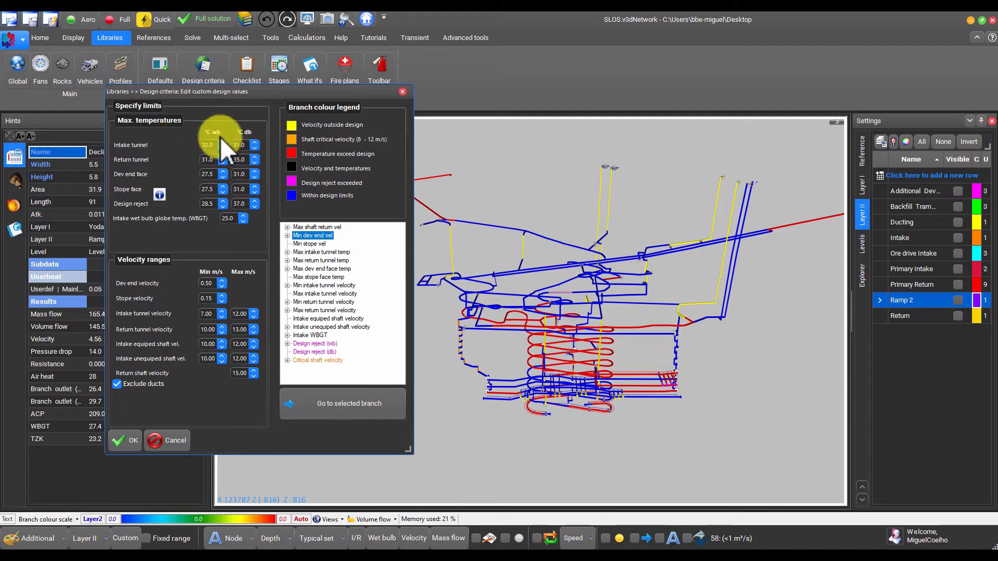
Set the maximum wet-bulb temperatures to 33.0 °C for the return tunnel and 29.0 °C for dev end face, stope face and design reject
{"action": "left_click_drag", "start_coordinate": [215, 159], "coordinate": [187, 174]}
{"action": "type", "text": "33.0"}
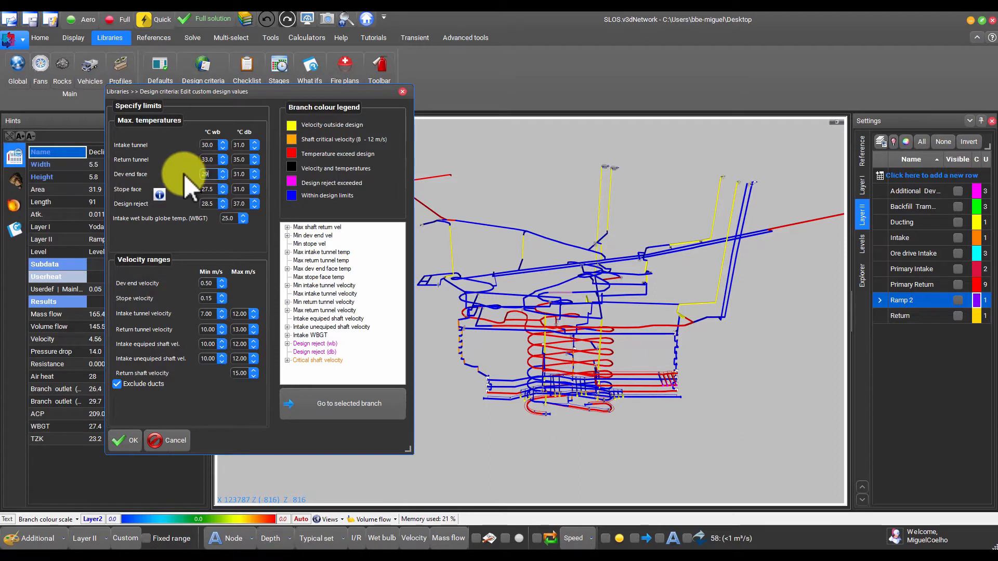
{"action": "type", "text": "29.0"}
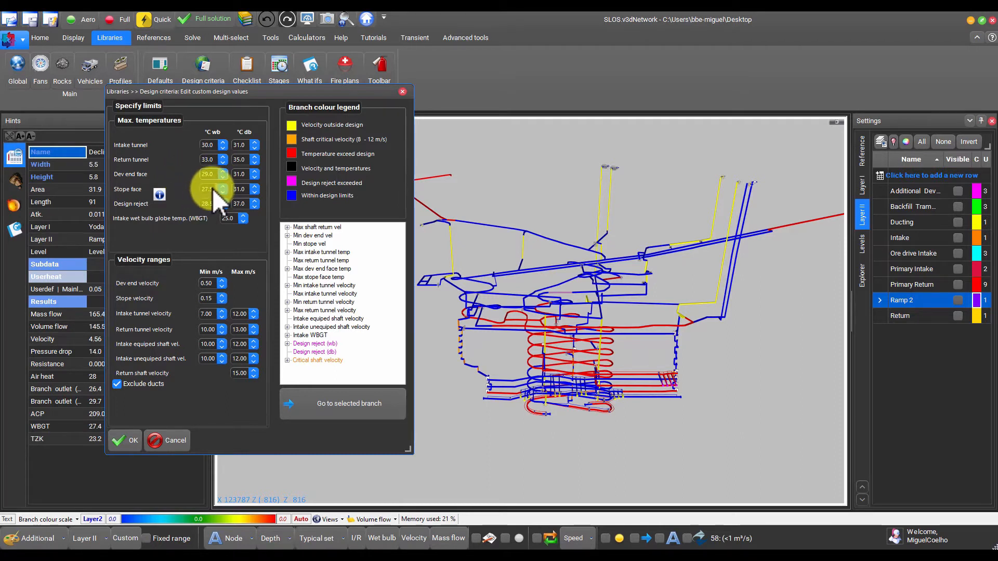
{"action": "left_click_drag", "start_coordinate": [215, 189], "coordinate": [185, 188]}
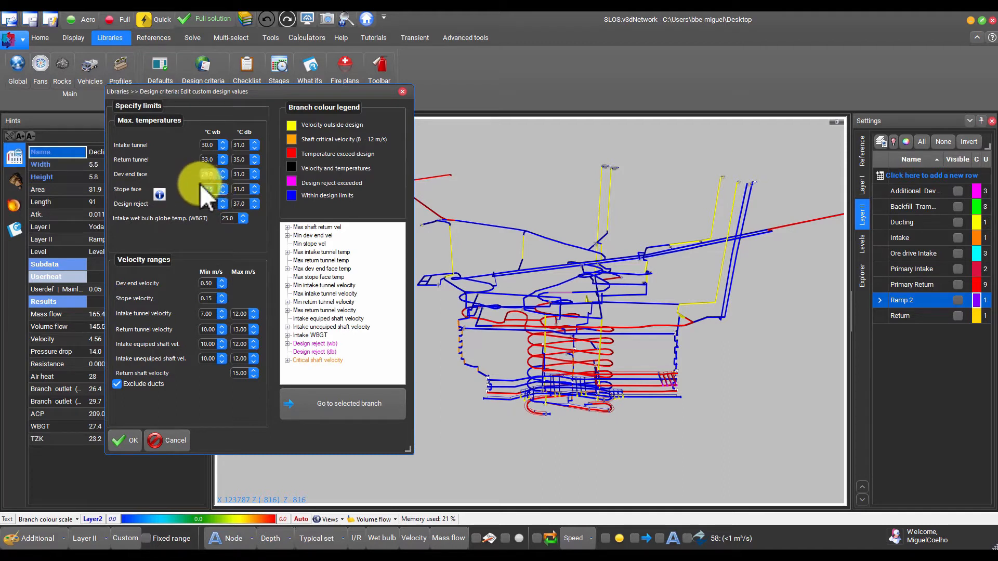
{"action": "type", "text": "29.0"}
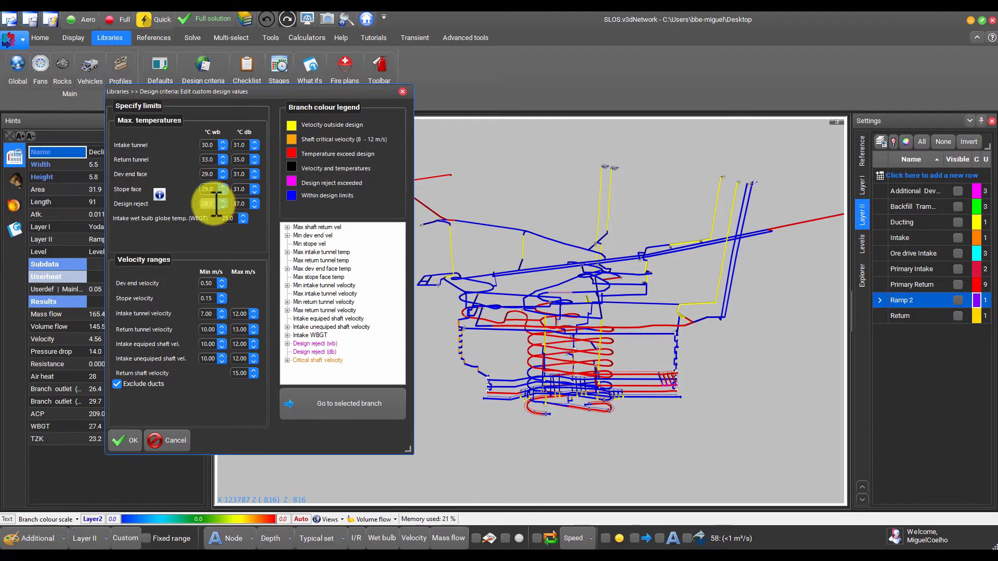
{"action": "key", "text": "BackSpace"}
{"action": "key", "text": "BackSpace"}
{"action": "key", "text": "BackSpace"}
{"action": "type", "text": "9.0"}
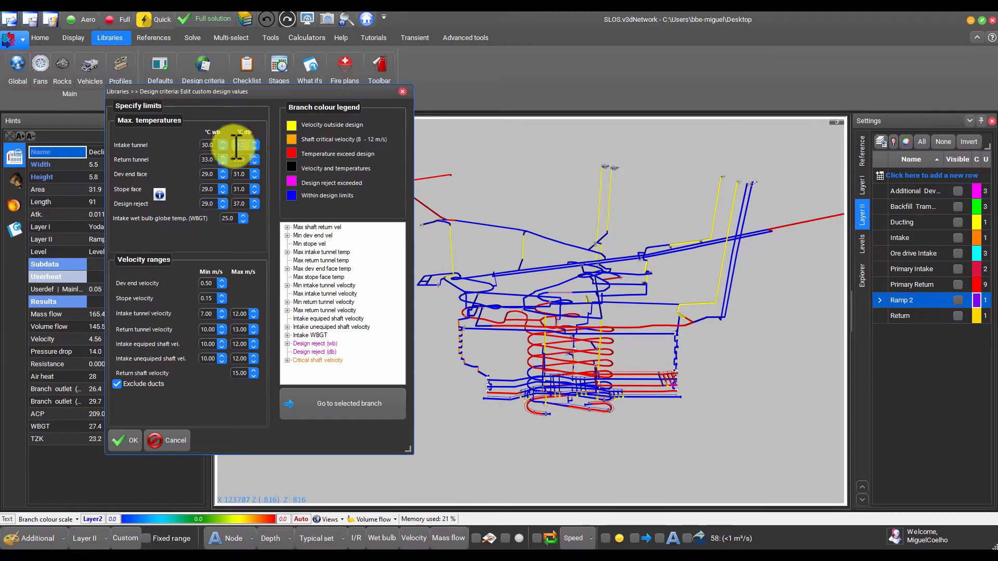
Set the maximum dry-bulb temperatures of the intake tunnel and dev end face to 33.0 °C, and the intake WBGT limit to 28.5
{"action": "type", "text": "33"}
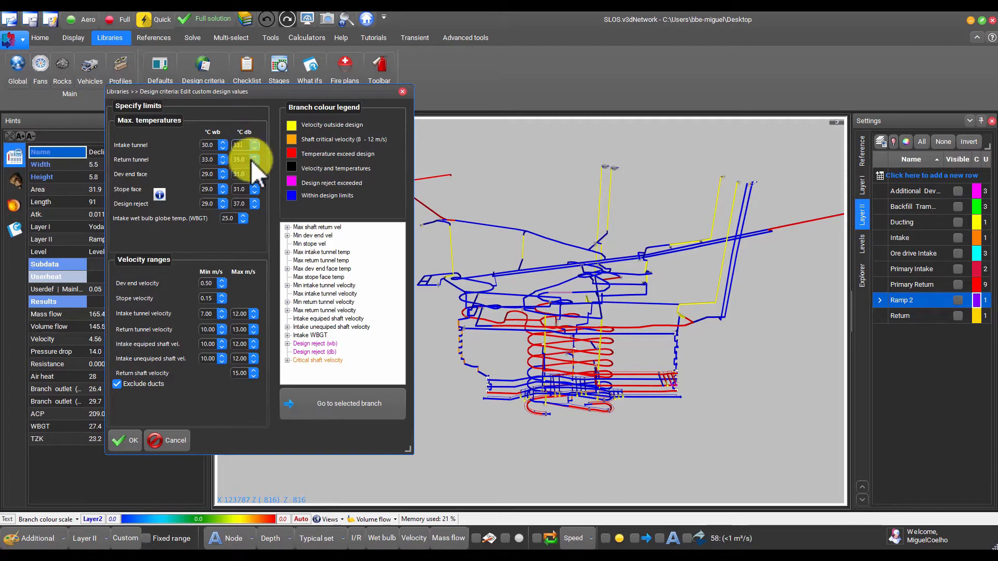
{"action": "type", "text": ".0"}
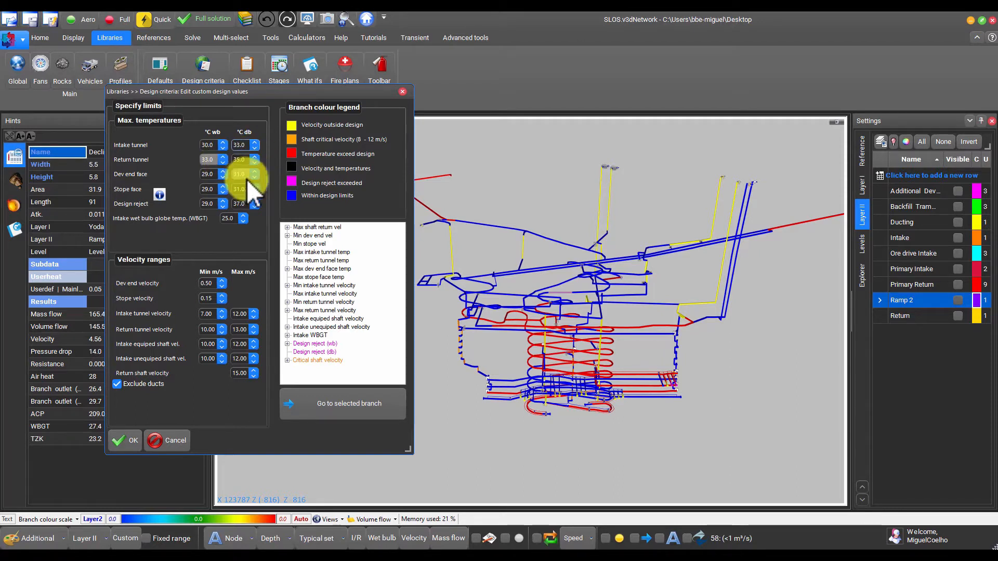
{"action": "key", "text": "Tab"}
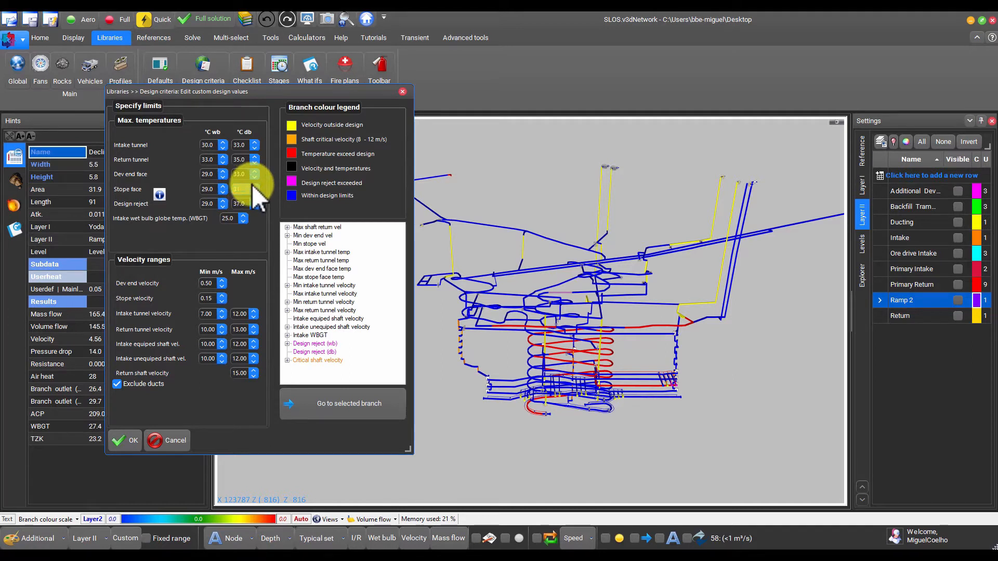
{"action": "left_click", "coordinate": [243, 203]}
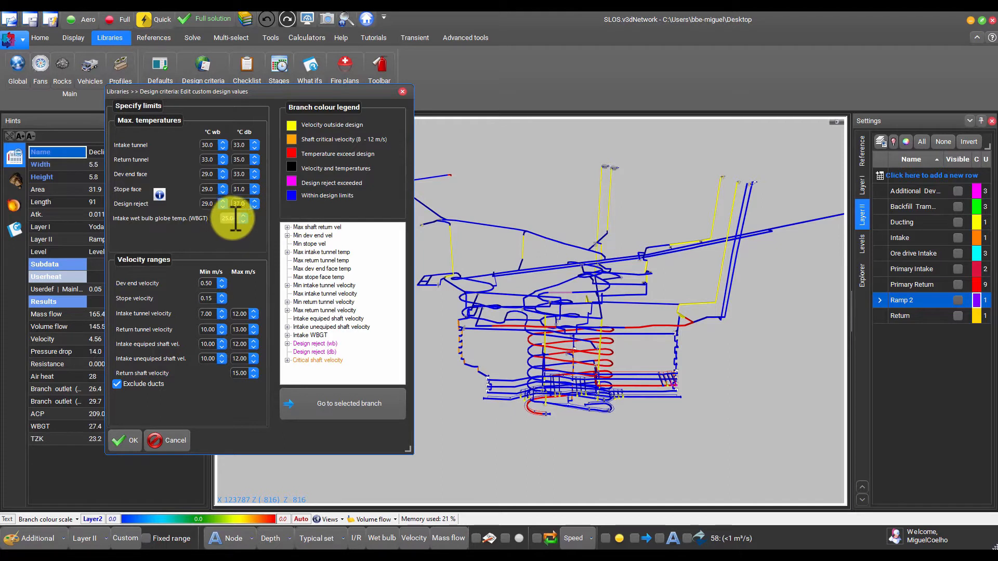
{"action": "left_click", "coordinate": [234, 218]}
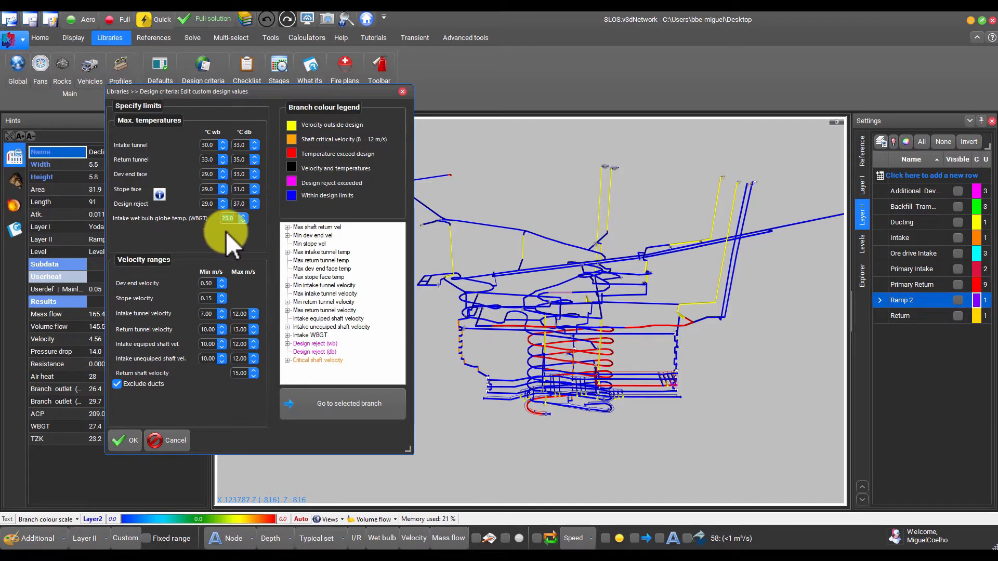
{"action": "type", "text": "28.5"}
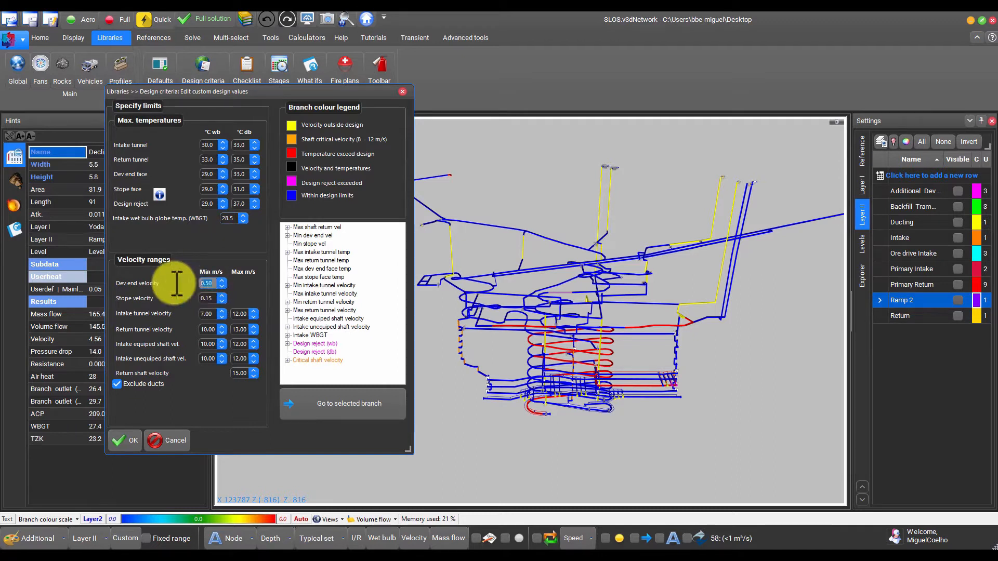
Set the minimum dev end velocity to 0.25 m/s and the minimum stope velocity to 1.00 m/s
{"action": "key", "text": "Tab"}
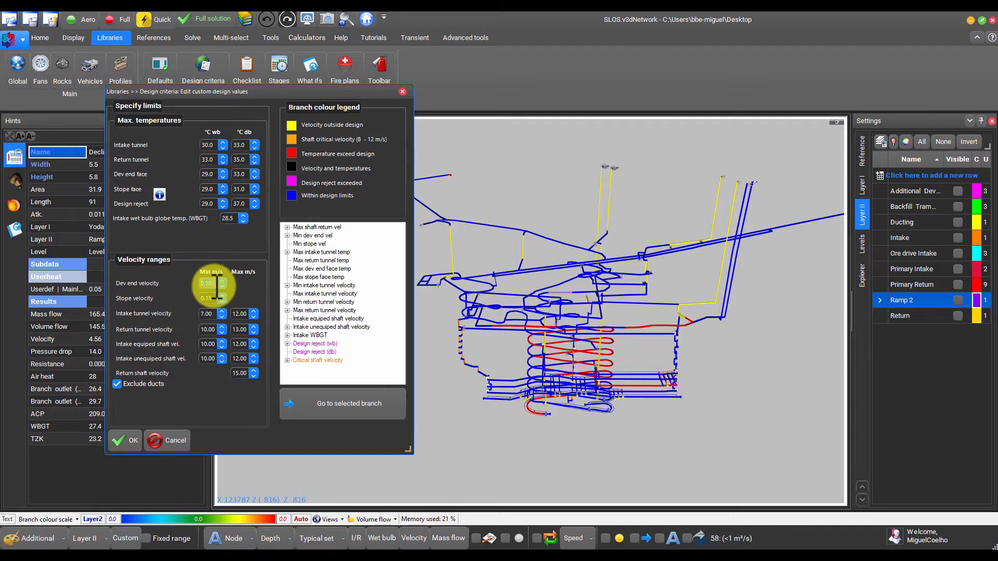
{"action": "type", "text": "0.25"}
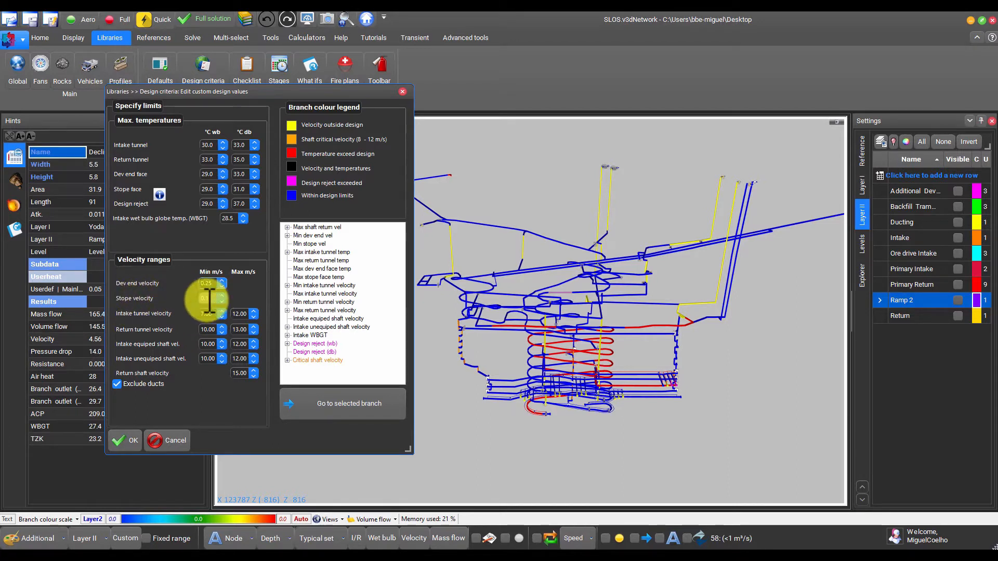
{"action": "left_click_drag", "start_coordinate": [209, 298], "coordinate": [186, 299]}
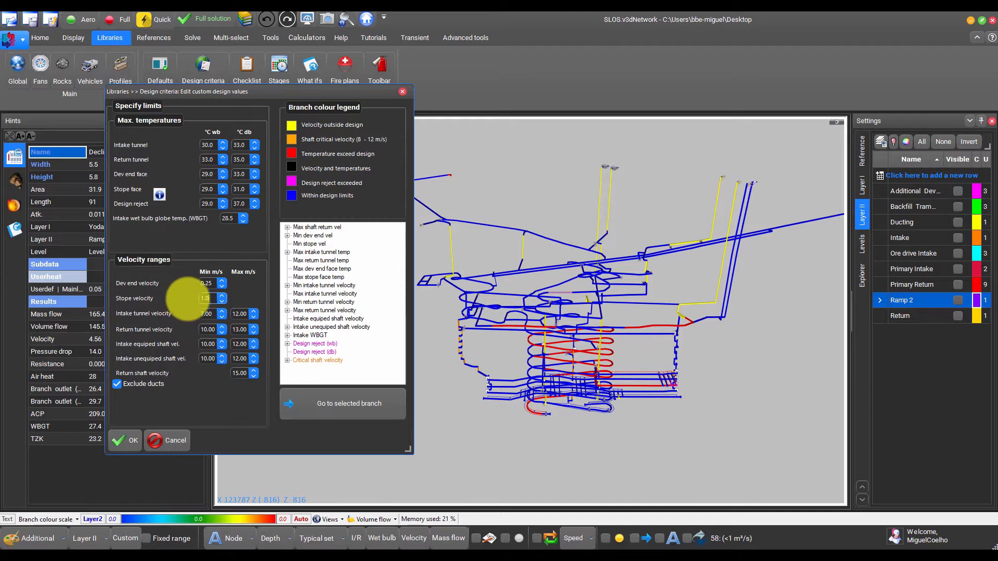
Set the velocity range to 1.00–7.00 m/s for intake tunnels and 1.00–10.00 m/s for return tunnels
{"action": "left_click", "coordinate": [208, 316]}
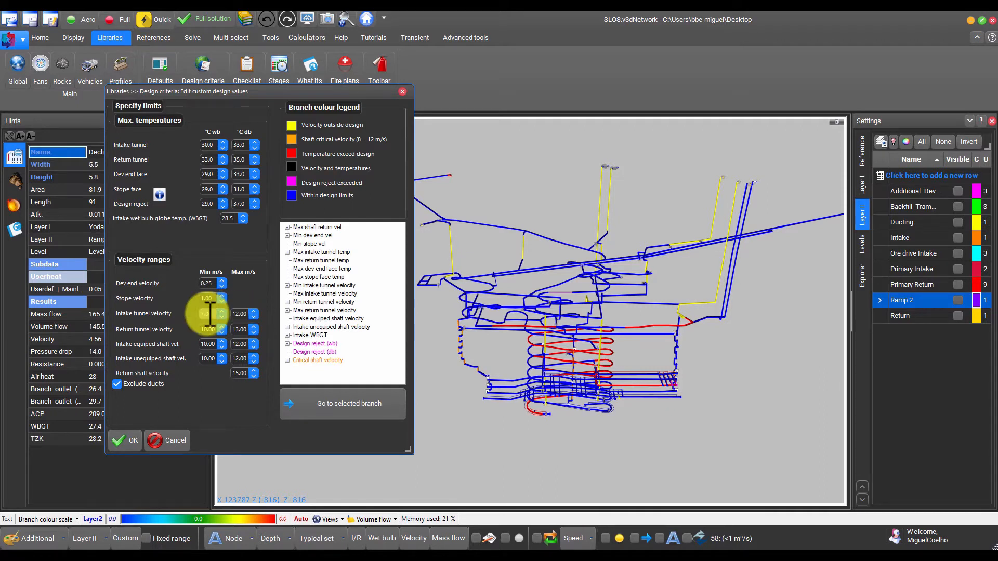
{"action": "left_click", "coordinate": [243, 314]}
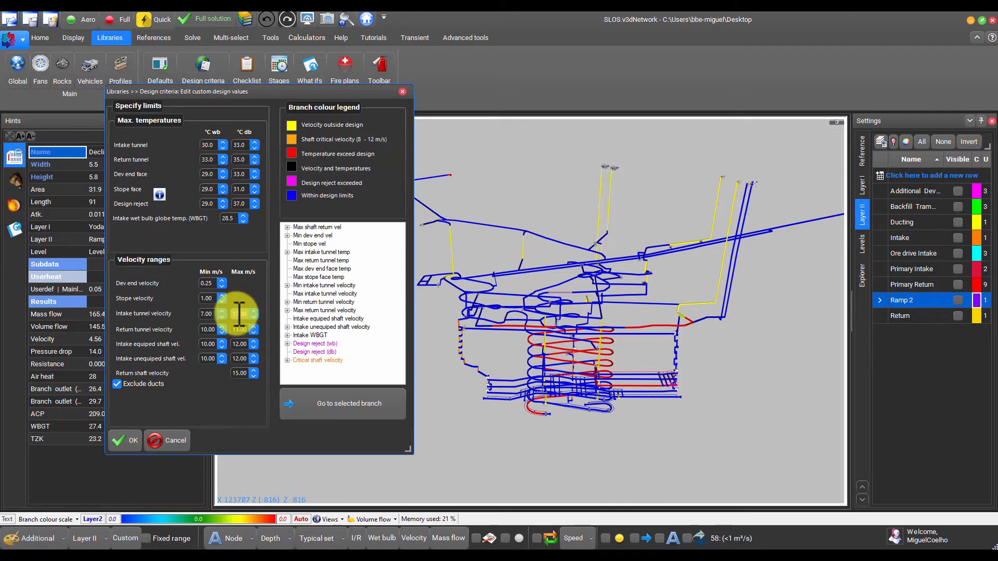
{"action": "key", "text": "BackSpace"}
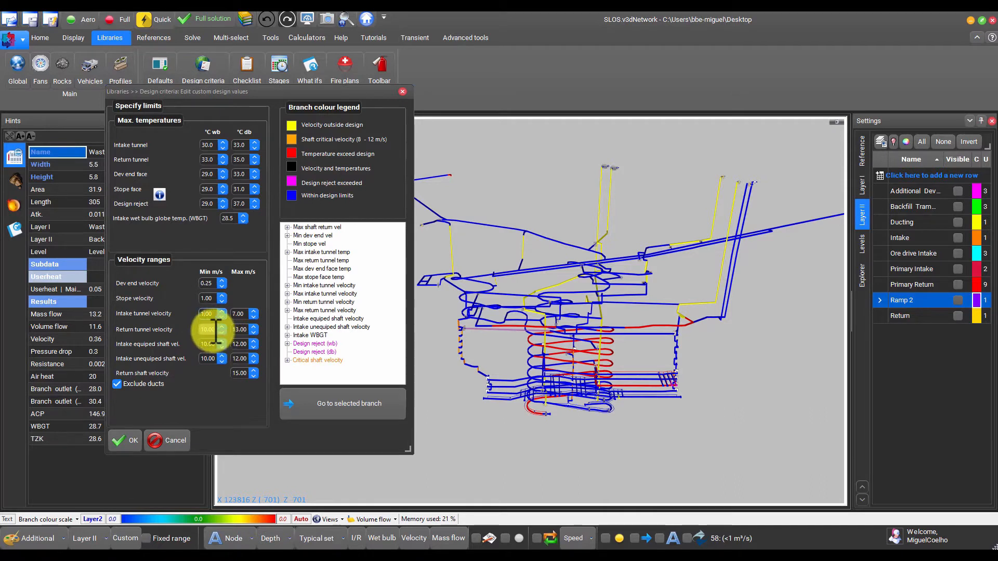
{"action": "left_click_drag", "start_coordinate": [211, 330], "coordinate": [185, 329]}
{"action": "type", "text": "1.0"}
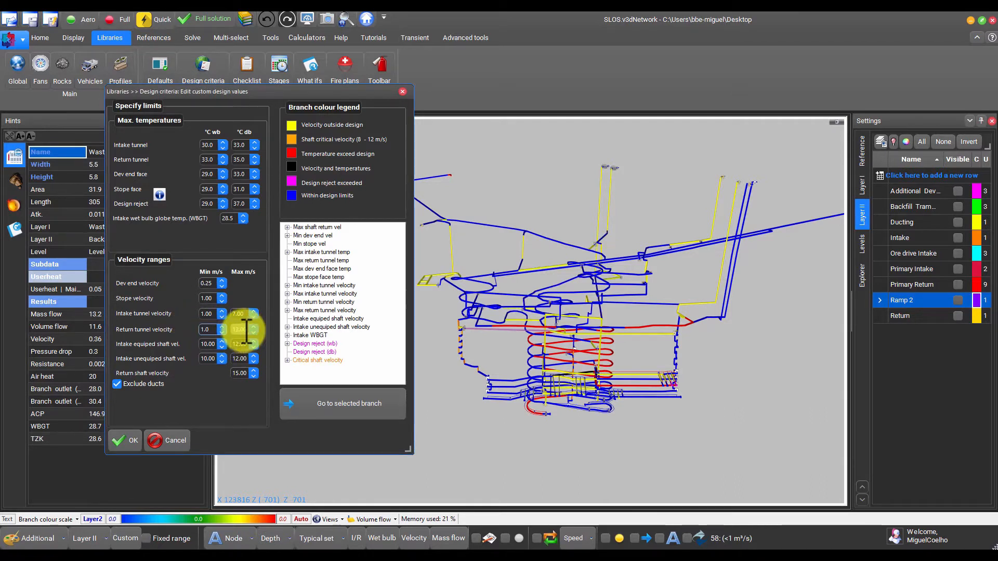
{"action": "left_click", "coordinate": [222, 329]}
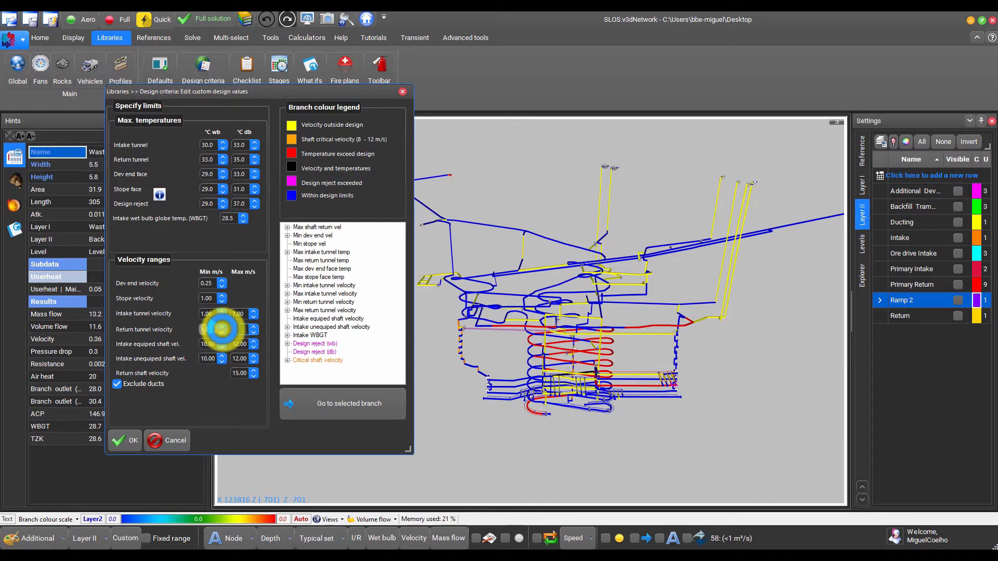
{"action": "type", "text": "00"}
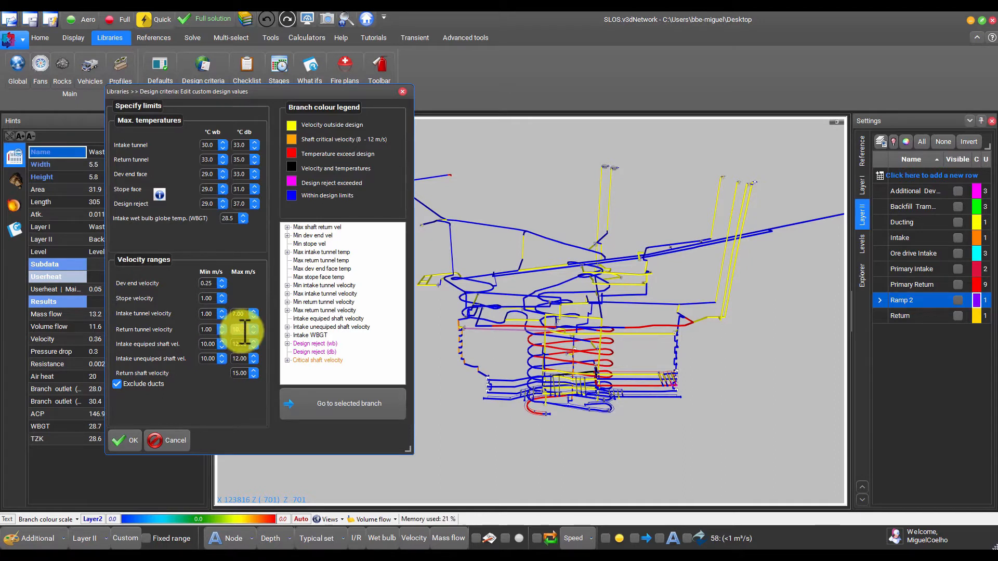
Set the intake equipped shaft velocity range to 5.00–10.00 m/s
{"action": "left_click", "coordinate": [206, 344]}
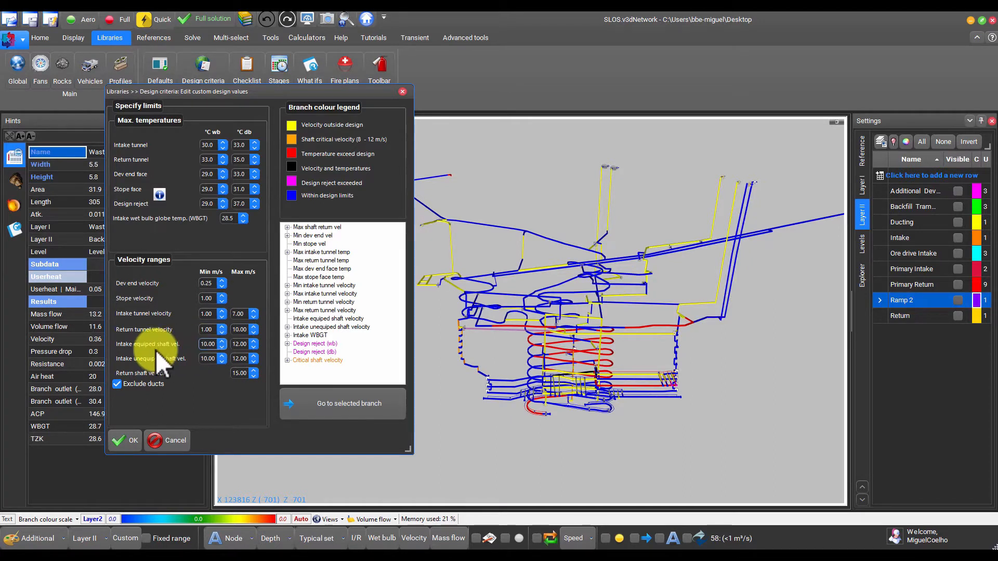
{"action": "left_click", "coordinate": [208, 344]}
{"action": "left_click", "coordinate": [242, 344]}
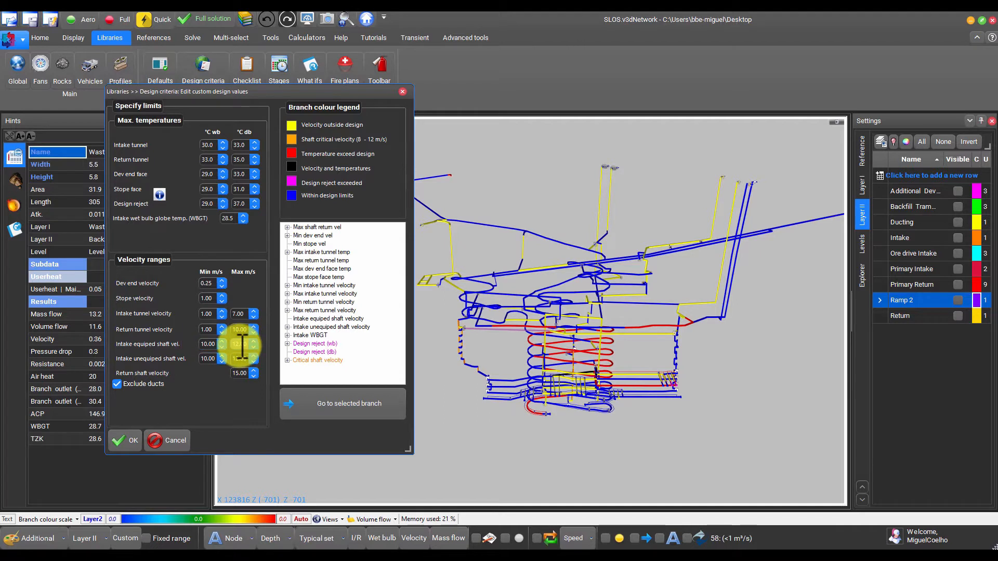
{"action": "type", "text": "0"}
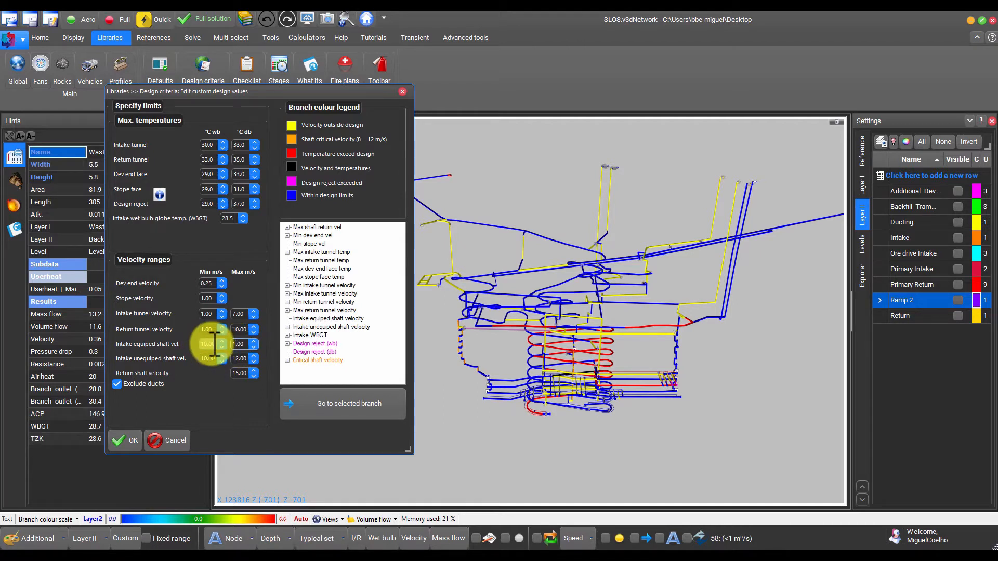
{"action": "type", "text": "0"}
{"action": "double_click", "coordinate": [201, 344]}
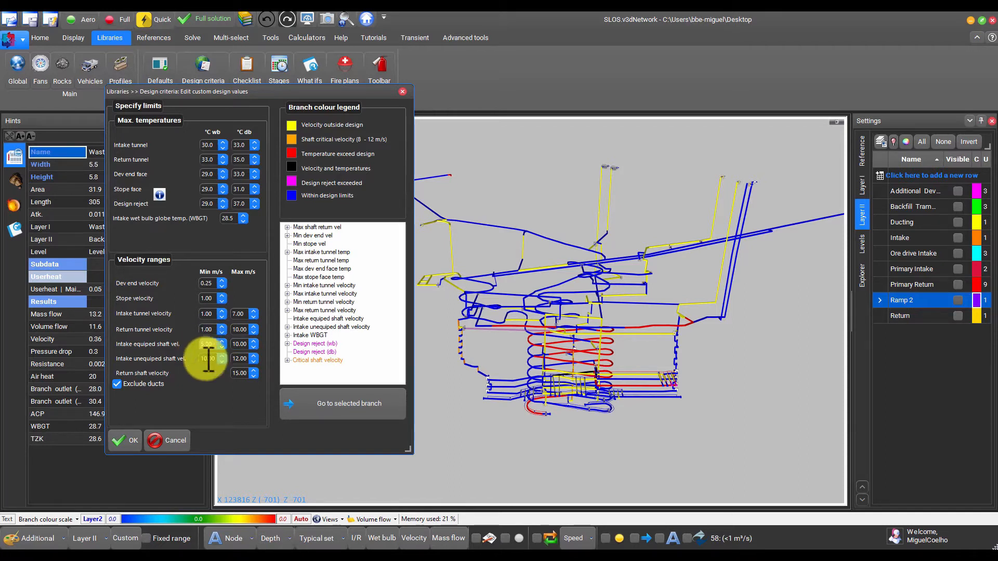
Set the intake unequipped shaft velocity range to 12.00–15.00 m/s and the maximum return shaft velocity to 22.00 m/s
{"action": "double_click", "coordinate": [207, 358]}
{"action": "left_click", "coordinate": [201, 360]}
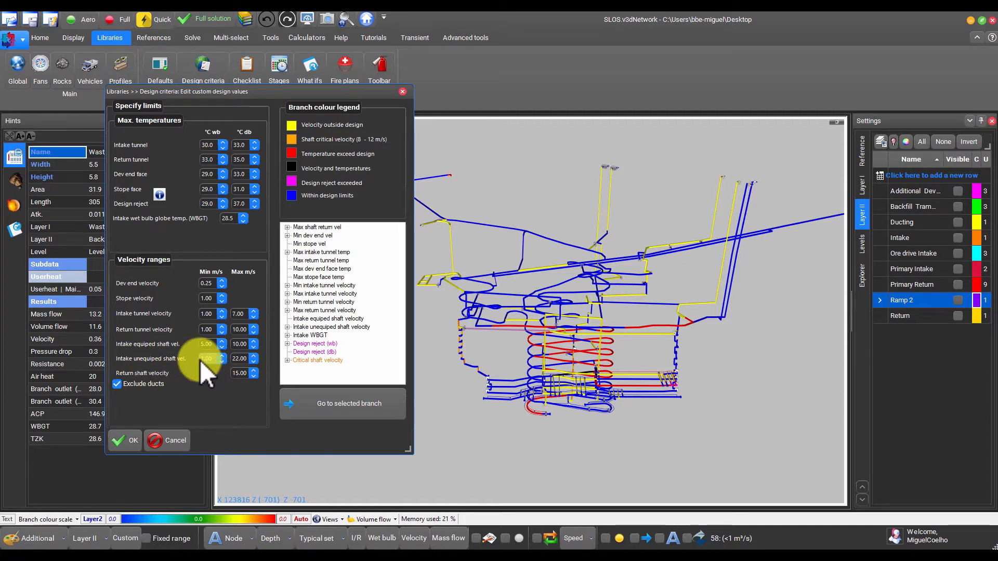
{"action": "left_click_drag", "start_coordinate": [200, 360], "coordinate": [227, 357]}
{"action": "type", "text": "12"}
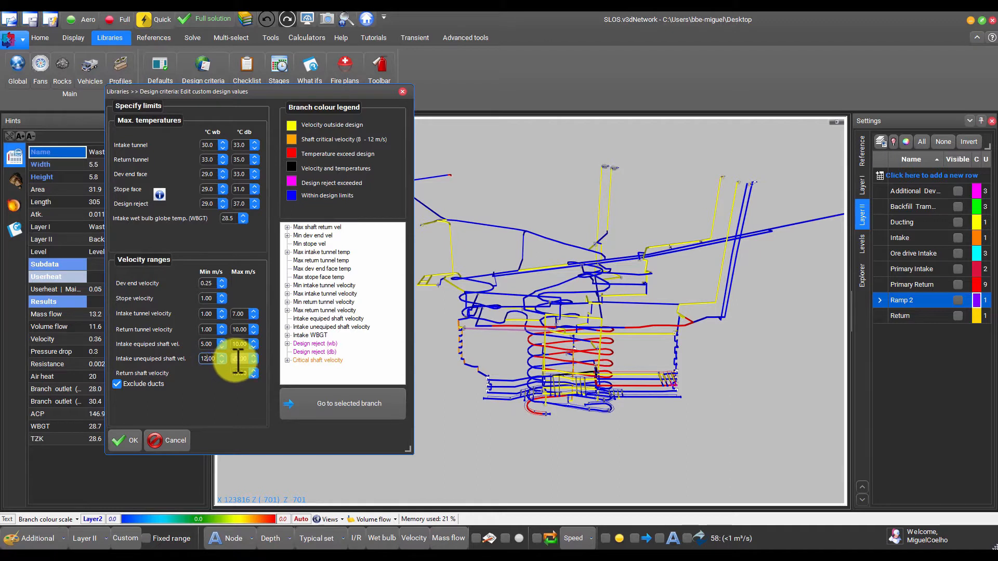
{"action": "left_click", "coordinate": [240, 359]}
{"action": "mouse_move", "coordinate": [247, 373]}
{"action": "left_mouse_down"}
{"action": "mouse_move", "coordinate": [225, 370]}
{"action": "mouse_move", "coordinate": [235, 368]}
{"action": "left_mouse_up"}
{"action": "type", "text": "22"}
{"action": "type", "text": "15"}
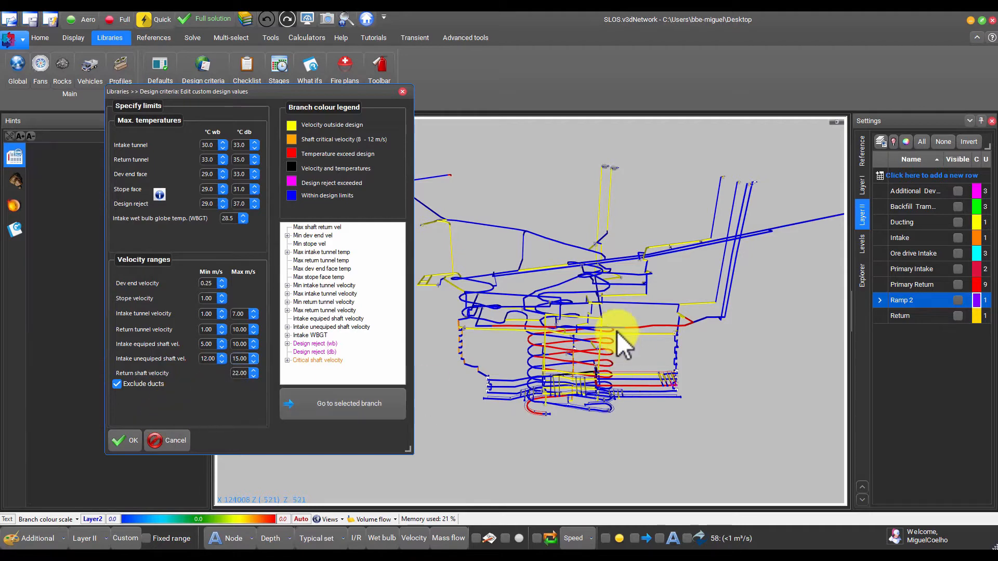
Expand the minimum dev end velocity violations and go to the branch DevHead40 in the model
{"action": "scroll", "coordinate": [621, 332], "scroll_direction": "down", "scroll_amount": 3}
{"action": "scroll", "coordinate": [519, 328], "scroll_direction": "up", "scroll_amount": 3}
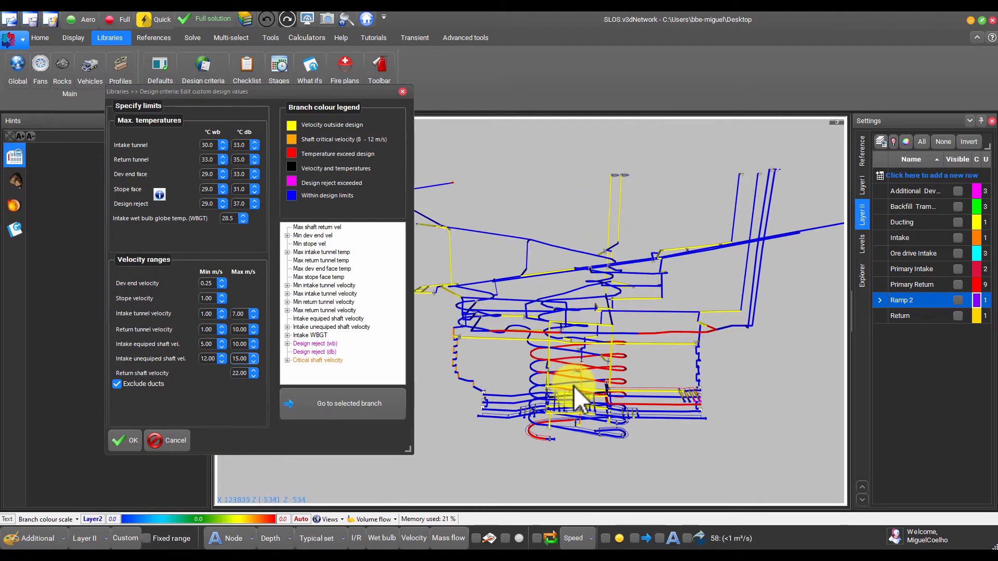
{"action": "scroll", "coordinate": [646, 234], "scroll_direction": "up", "scroll_amount": 5}
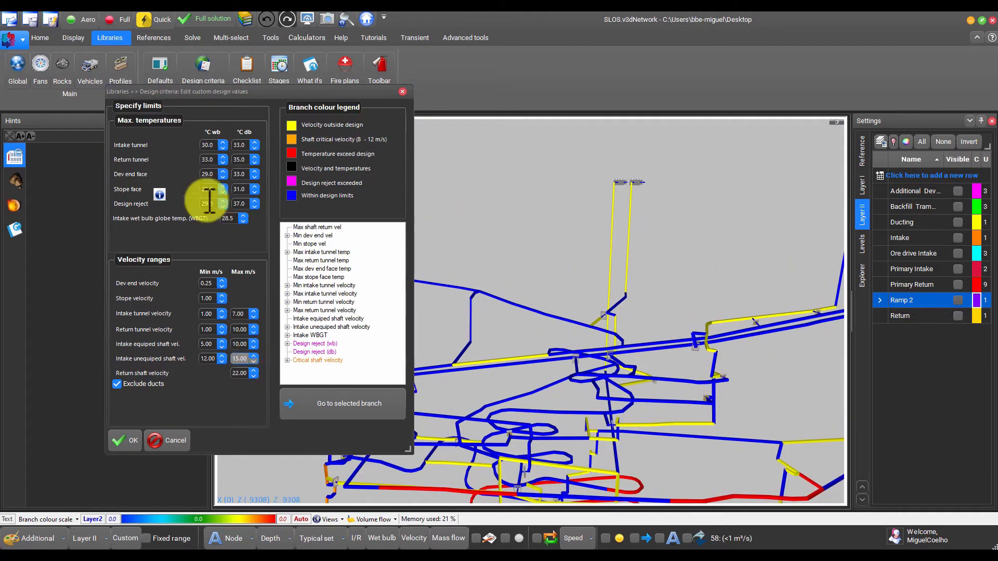
{"action": "left_click_drag", "start_coordinate": [262, 91], "coordinate": [382, 118]}
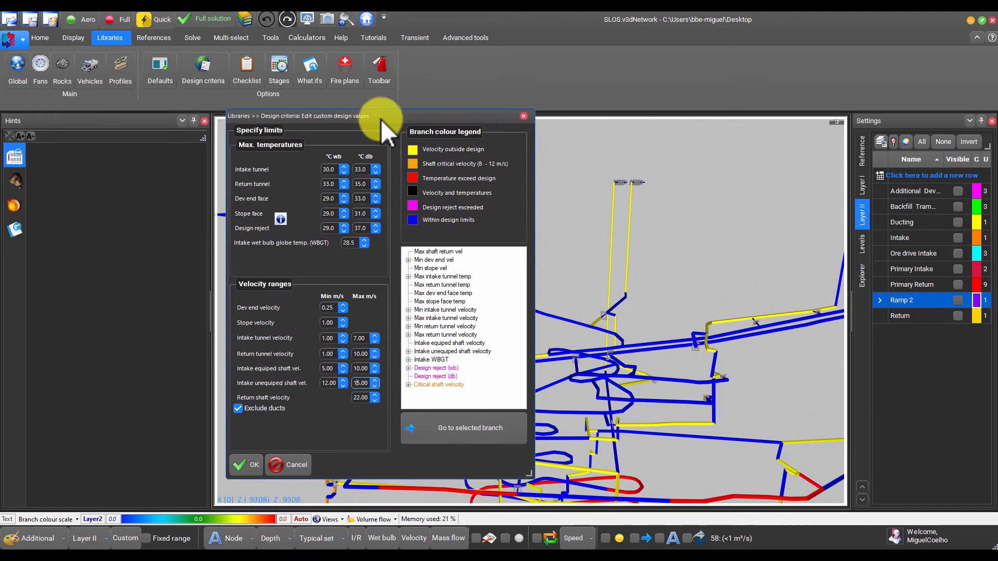
{"action": "left_click", "coordinate": [408, 260]}
{"action": "left_click", "coordinate": [438, 268]}
{"action": "left_click", "coordinate": [457, 428]}
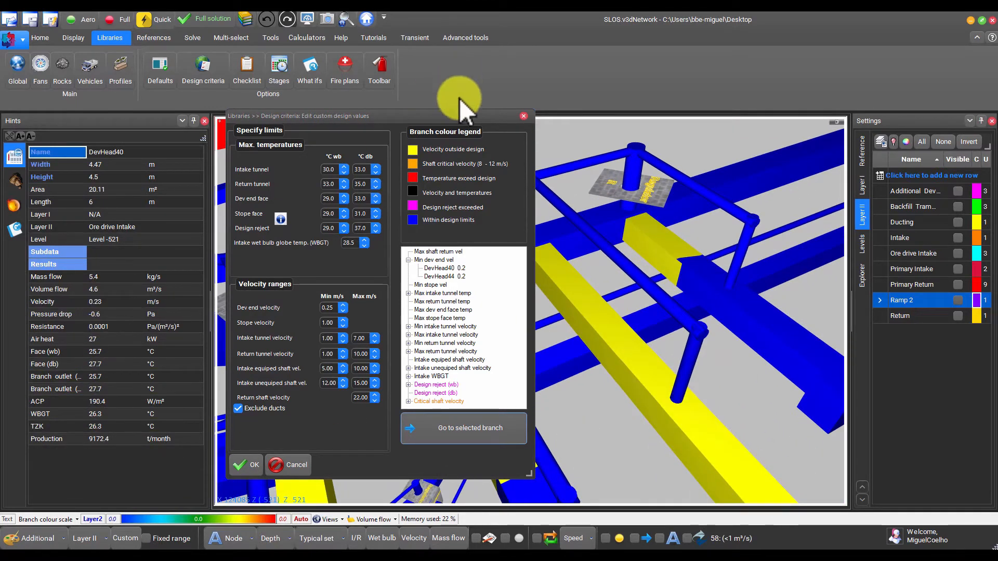
Examine the Decline 2 ramp branches marked as exceeding the design temperature and read their wet and dry bulb results
{"action": "scroll", "coordinate": [737, 390], "scroll_direction": "down", "scroll_amount": 5}
{"action": "left_click_drag", "start_coordinate": [736, 381], "coordinate": [738, 338]}
{"action": "scroll", "coordinate": [666, 328], "scroll_direction": "down", "scroll_amount": 5}
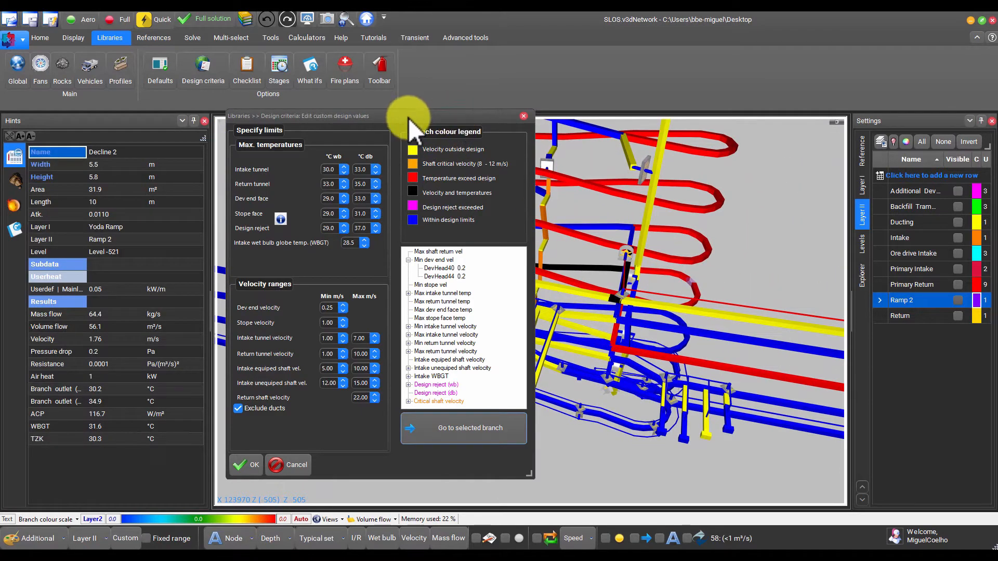
{"action": "left_click_drag", "start_coordinate": [409, 118], "coordinate": [302, 134]}
{"action": "left_click_drag", "start_coordinate": [631, 263], "coordinate": [612, 278]}
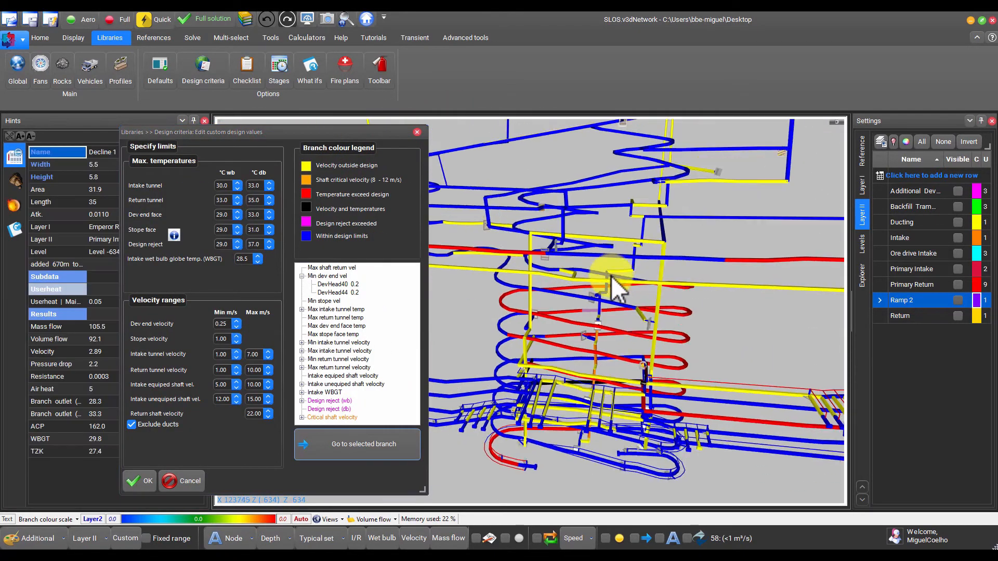
{"action": "scroll", "coordinate": [652, 349], "scroll_direction": "down", "scroll_amount": 4}
{"action": "left_click_drag", "start_coordinate": [652, 349], "coordinate": [636, 323]}
{"action": "scroll", "coordinate": [650, 330], "scroll_direction": "up", "scroll_amount": 5}
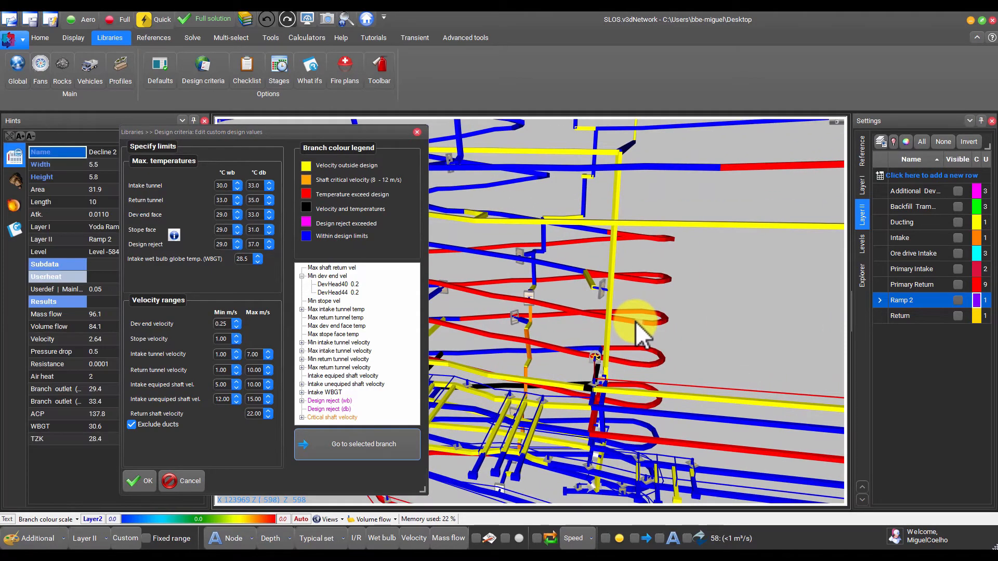
{"action": "left_click", "coordinate": [636, 322]}
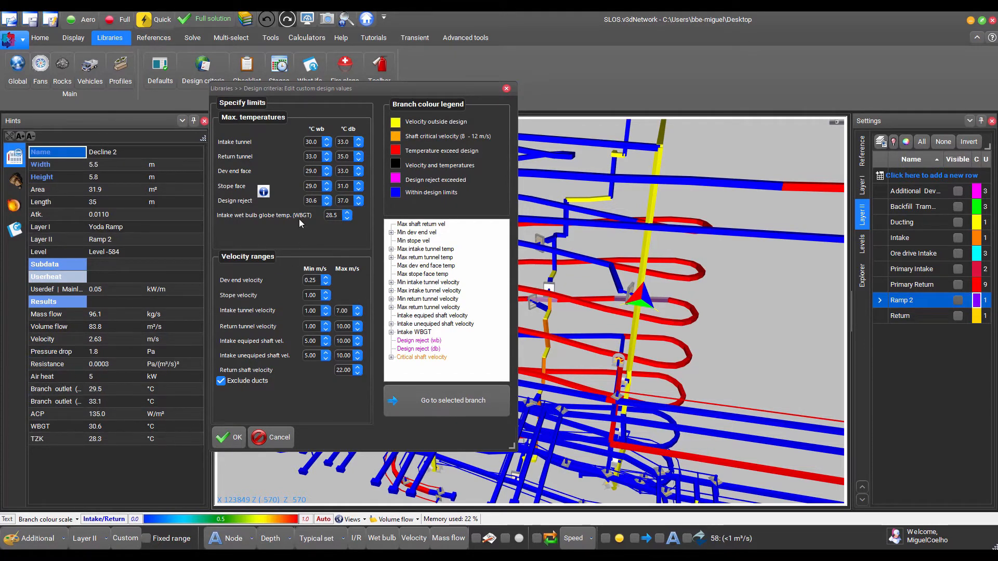
{"action": "left_click", "coordinate": [359, 139]}
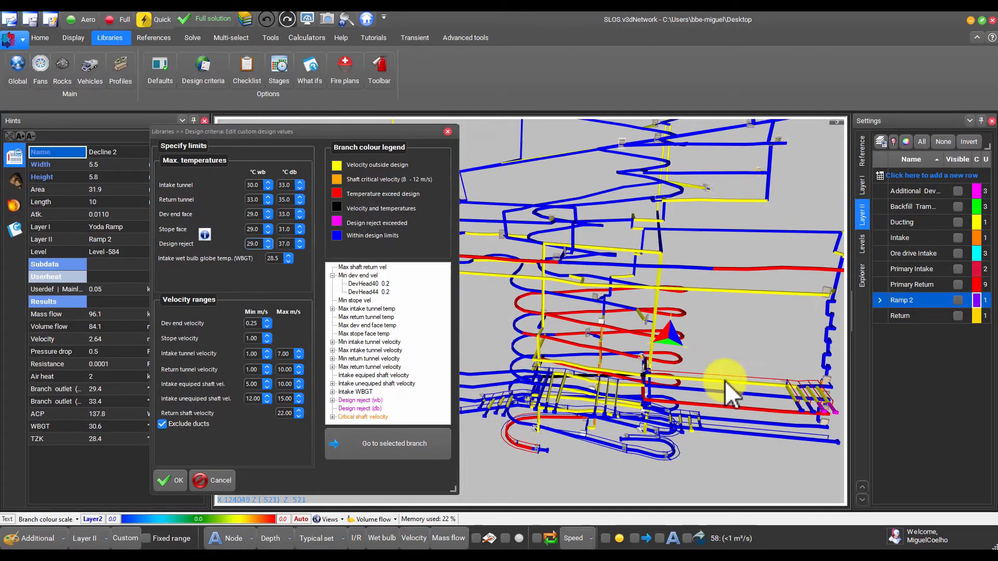
Inspect the New DC shaft's air velocity and compare it with the intake unequipped shaft velocity limits
{"action": "left_click_drag", "start_coordinate": [725, 381], "coordinate": [658, 369]}
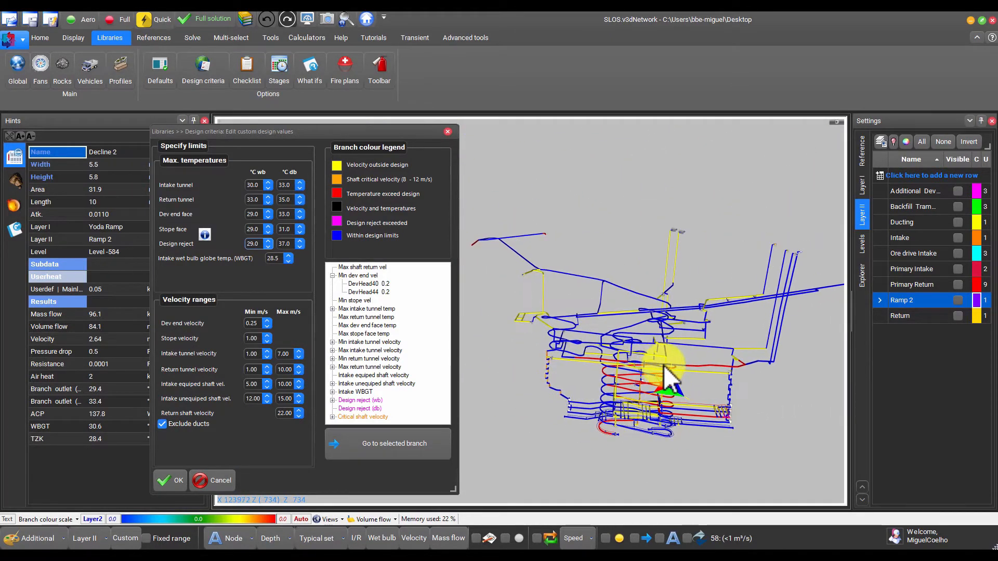
{"action": "scroll", "coordinate": [671, 245], "scroll_direction": "up", "scroll_amount": 5}
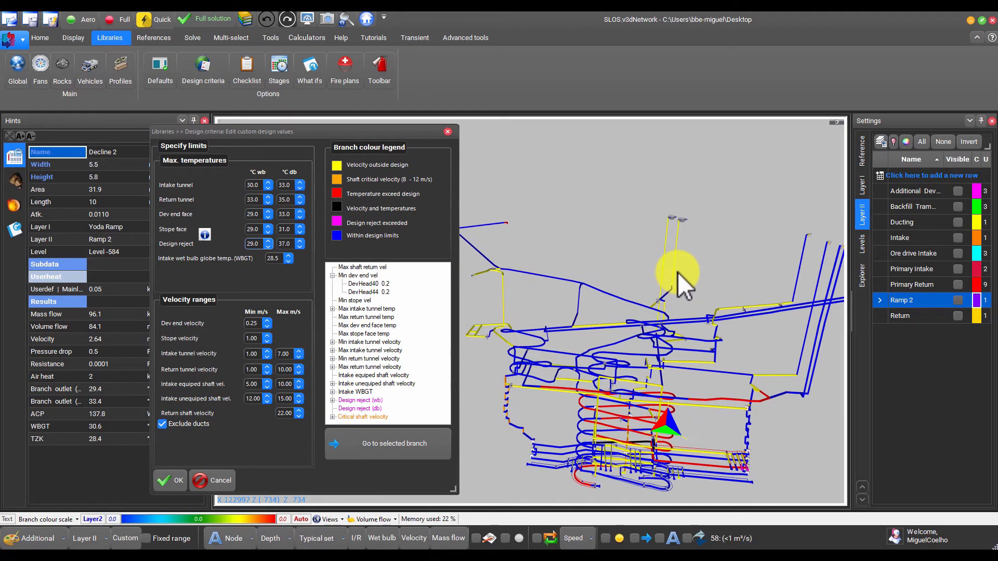
{"action": "left_click", "coordinate": [668, 229]}
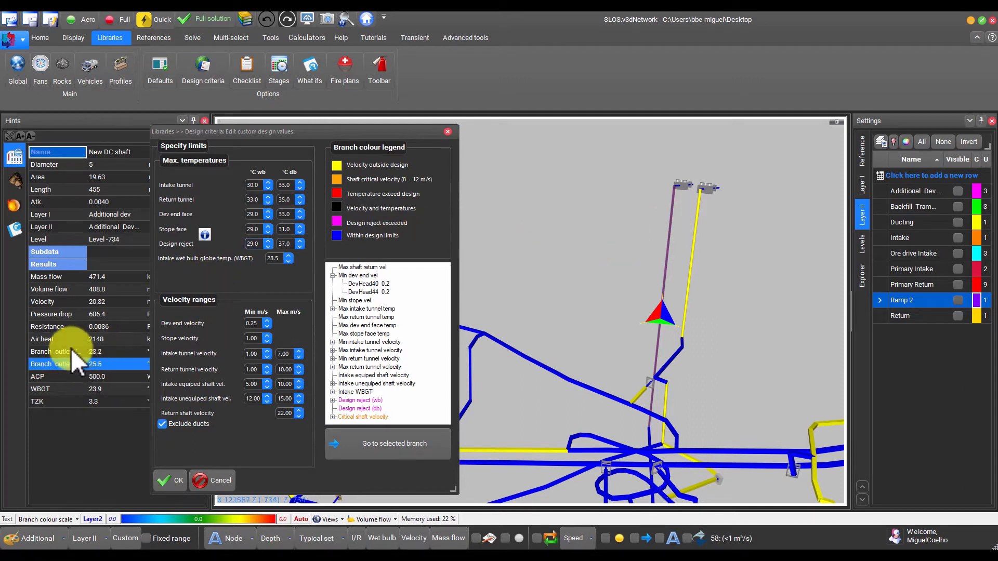
{"action": "double_click", "coordinate": [256, 399]}
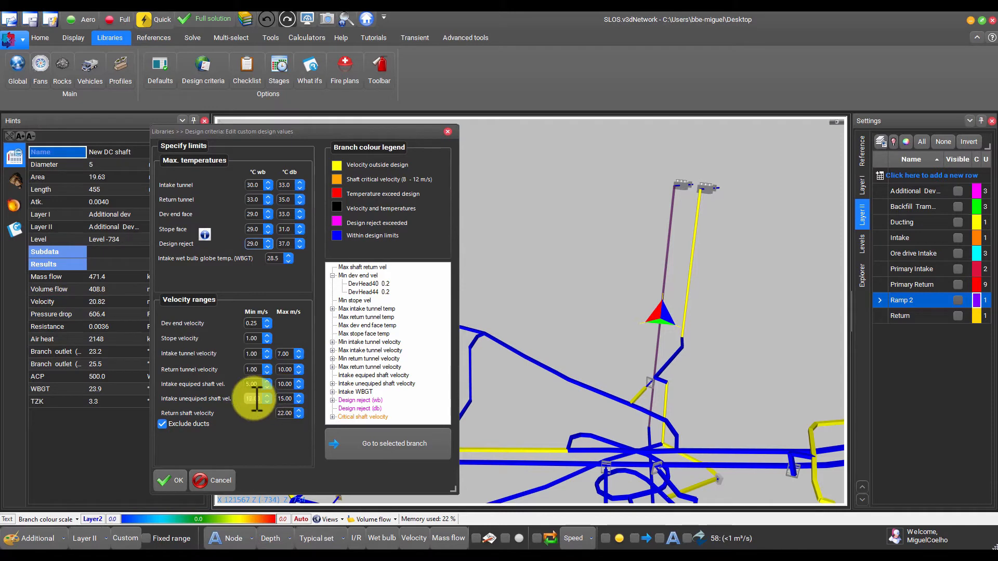
{"action": "scroll", "coordinate": [678, 229], "scroll_direction": "up", "scroll_amount": 3}
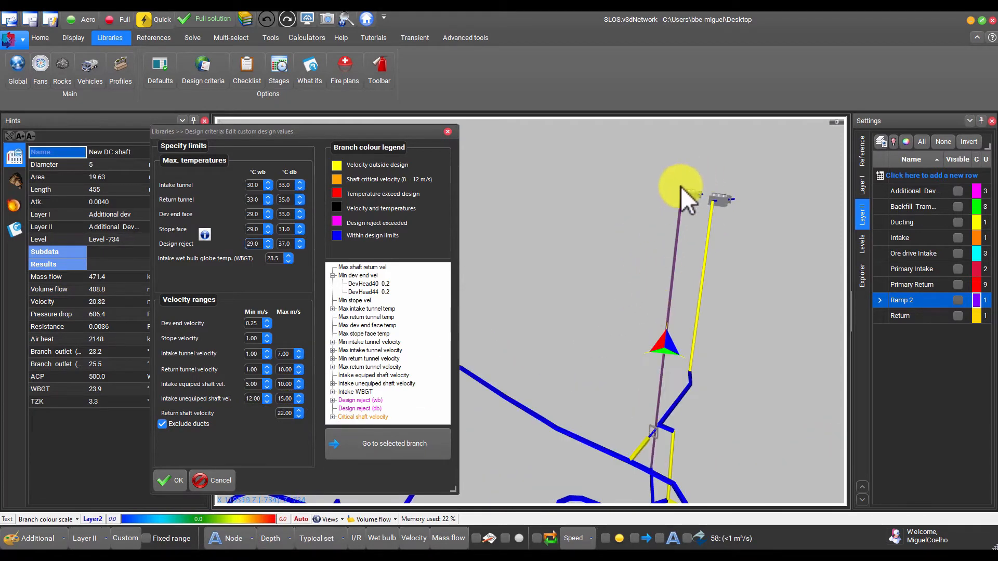
{"action": "left_click_drag", "start_coordinate": [675, 205], "coordinate": [652, 279]}
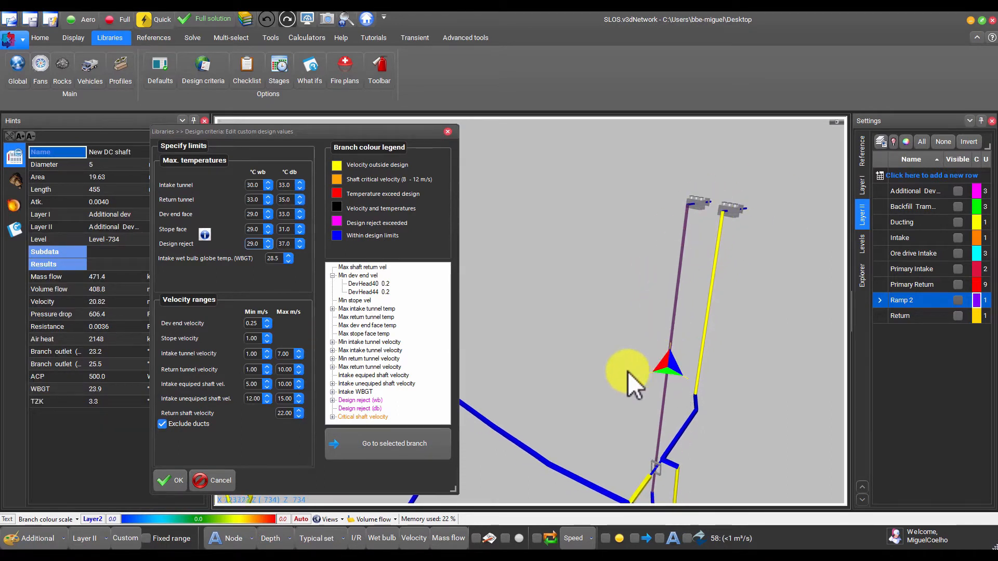
Apply the custom design criteria and show the whole network
{"action": "left_click_drag", "start_coordinate": [390, 128], "coordinate": [459, 110]}
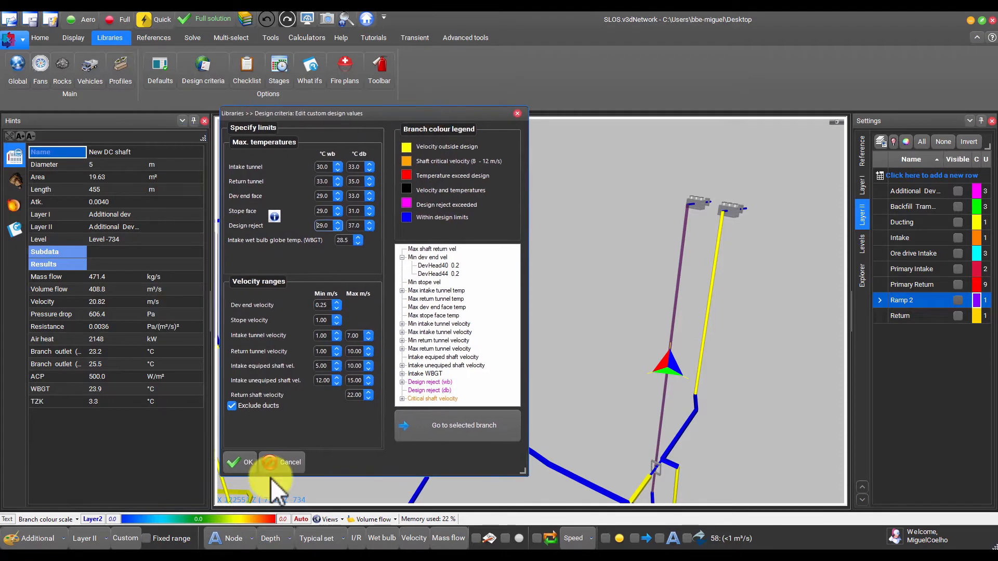
{"action": "left_click", "coordinate": [240, 464]}
{"action": "left_click", "coordinate": [392, 388]}
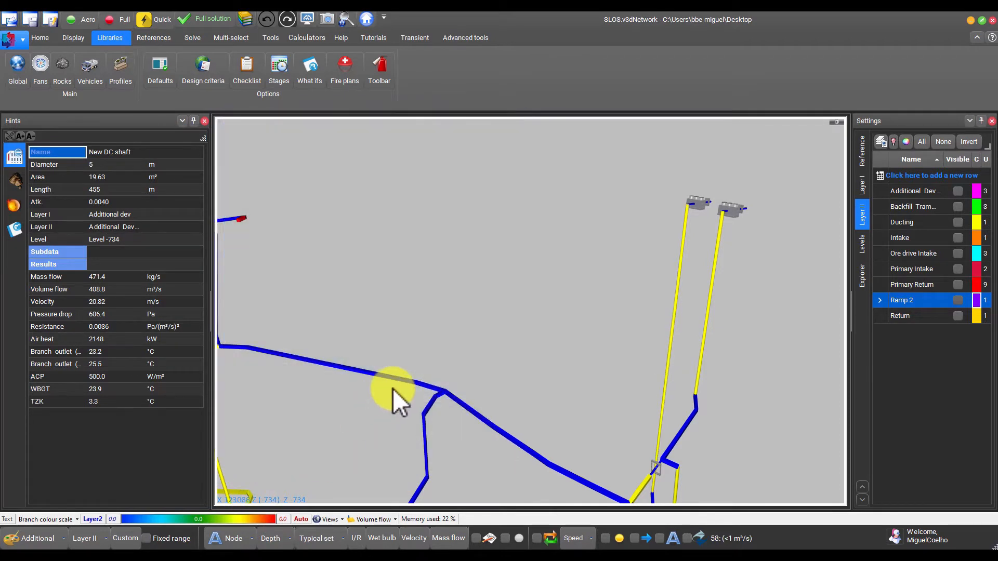
{"action": "scroll", "coordinate": [451, 388], "scroll_direction": "down", "scroll_amount": 5}
{"action": "scroll", "coordinate": [578, 399], "scroll_direction": "down", "scroll_amount": 4}
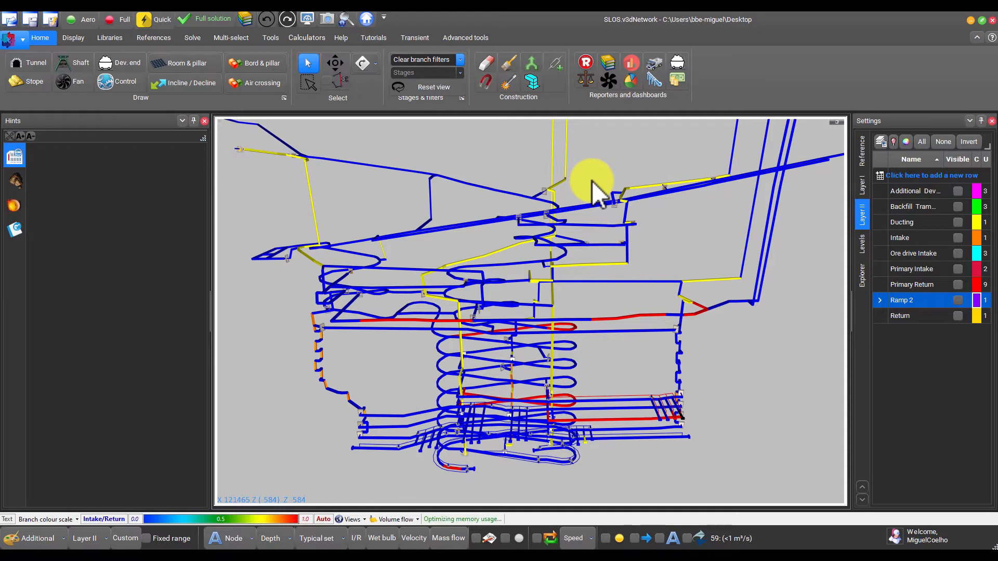
Fix the reverse flows for all branch types and solve the network again
{"action": "left_click", "coordinate": [411, 237]}
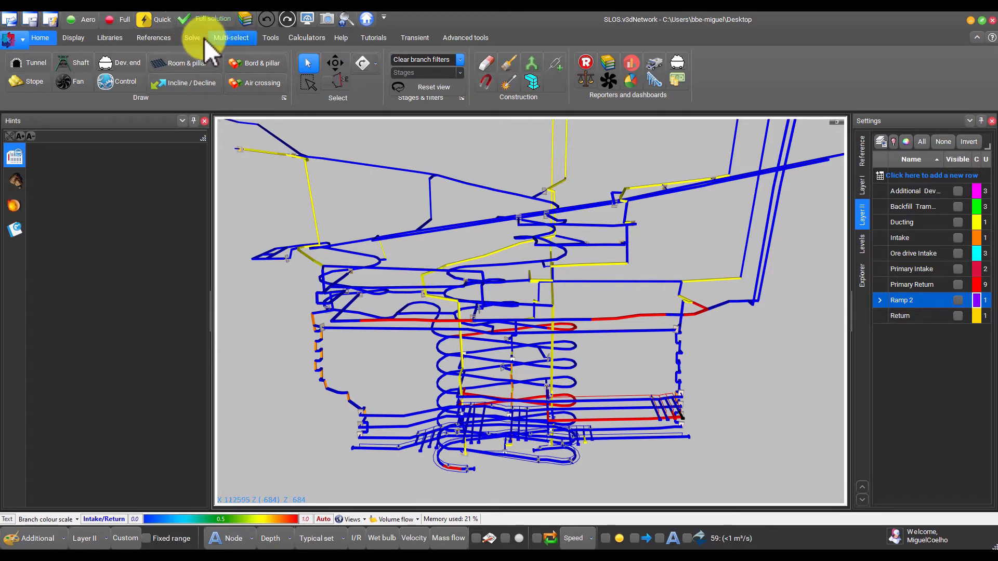
{"action": "left_click", "coordinate": [189, 37]}
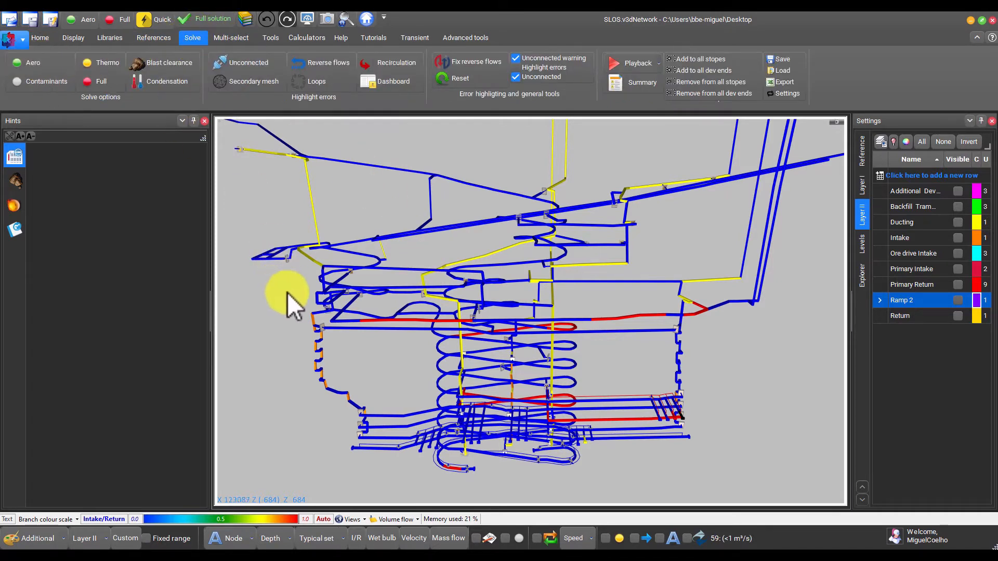
{"action": "left_click", "coordinate": [282, 232]}
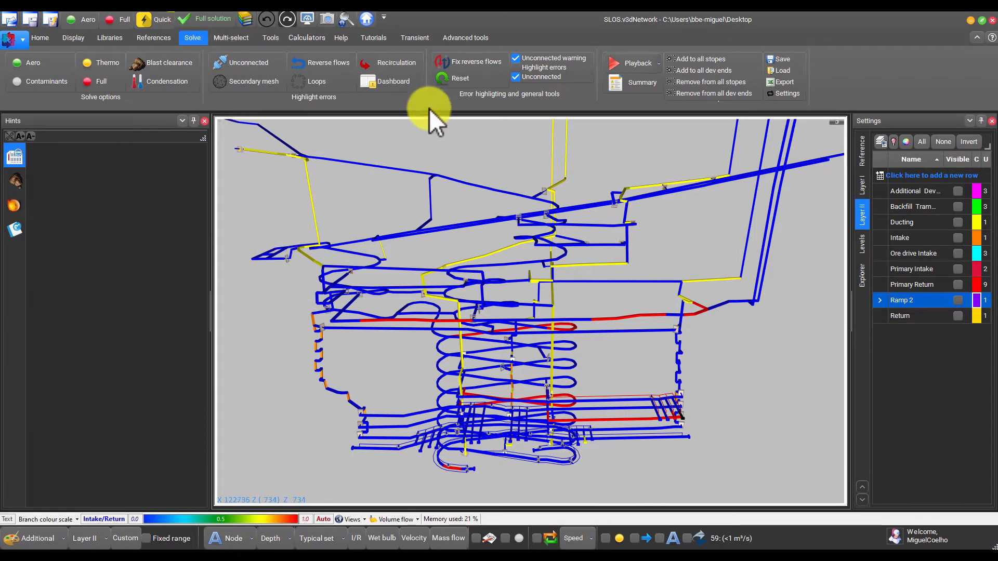
{"action": "left_click", "coordinate": [451, 64]}
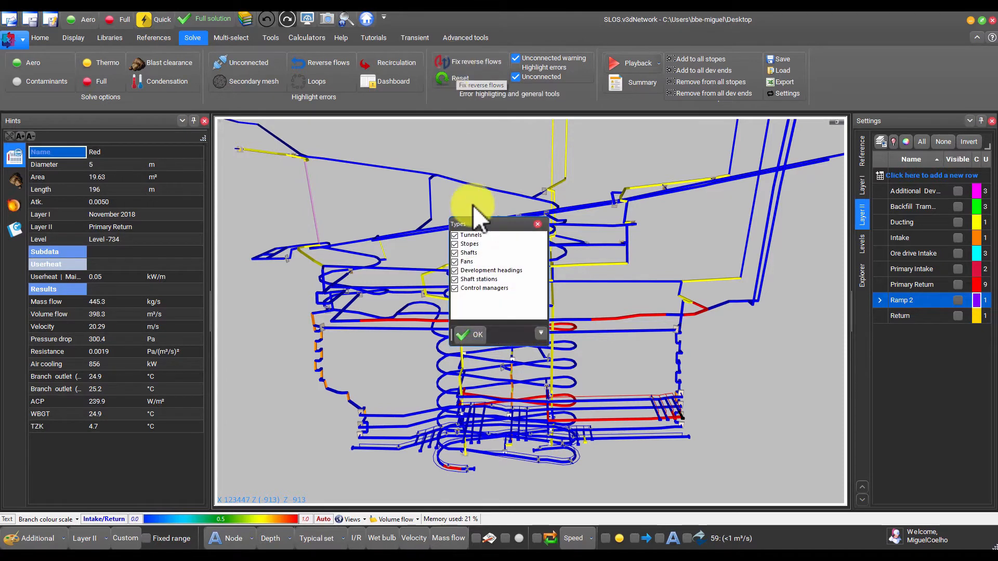
{"action": "left_click", "coordinate": [461, 335]}
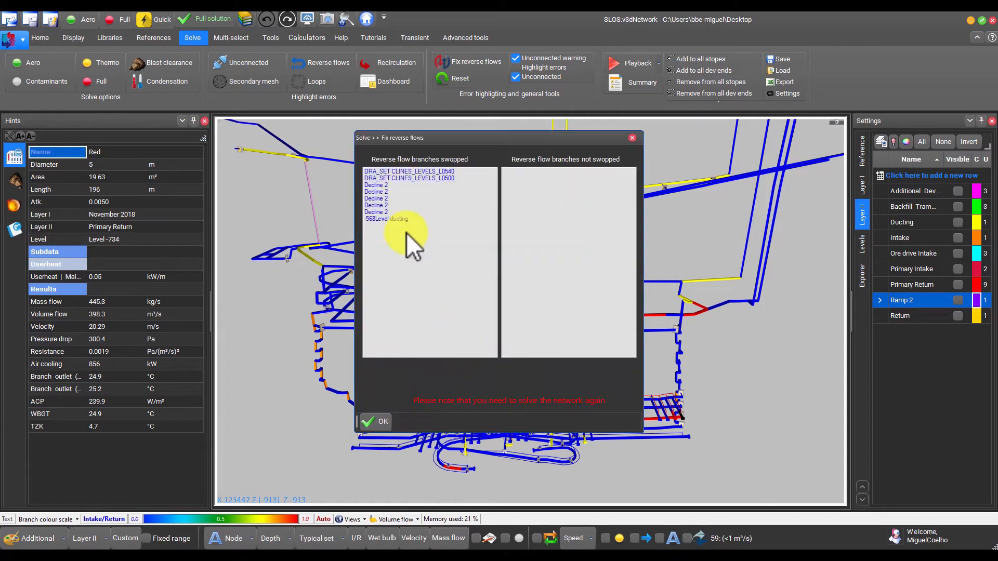
{"action": "left_click", "coordinate": [377, 422]}
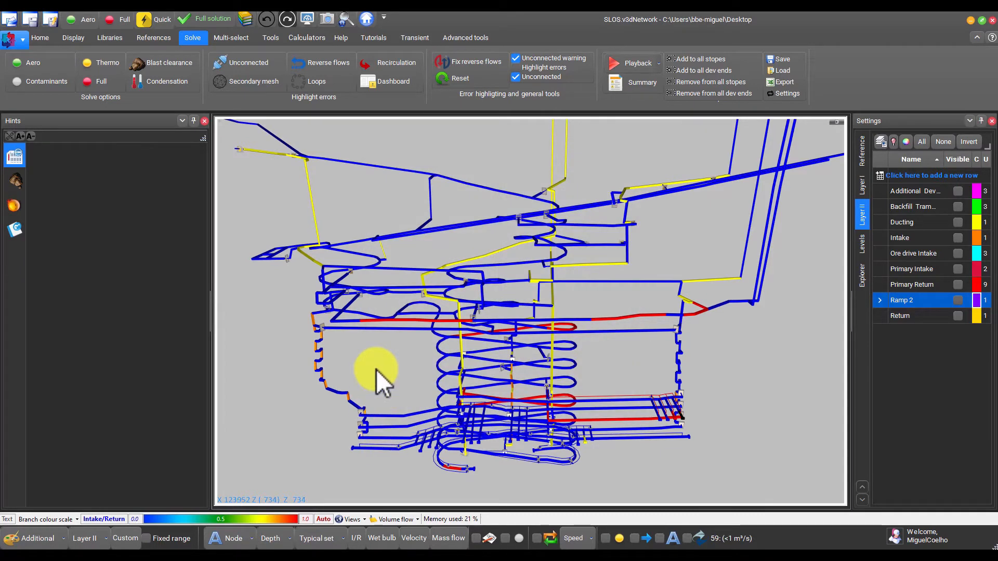
{"action": "key", "text": "F9"}
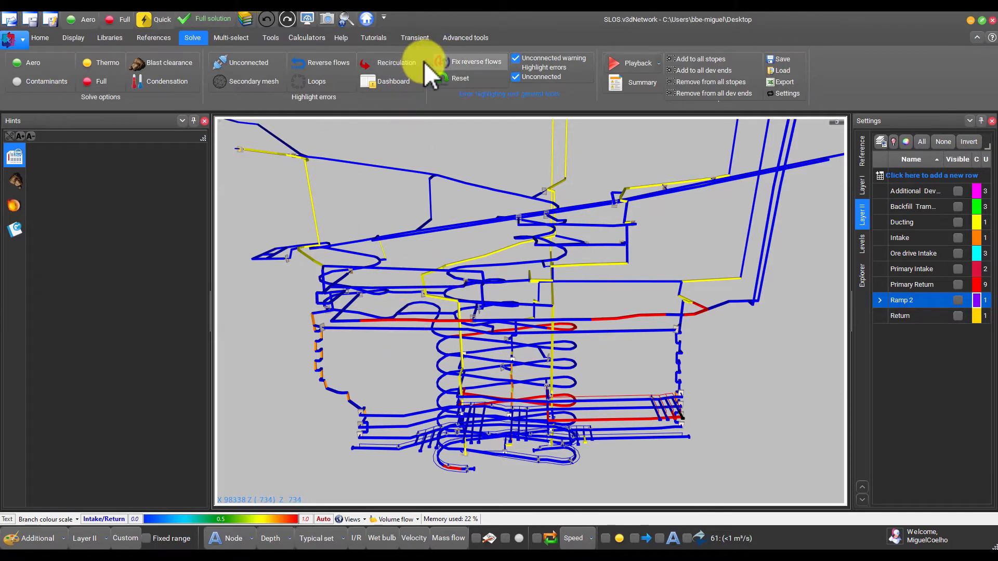
Run Fix reverse flows once more on all branch types to check for remaining reversed branches
{"action": "left_click", "coordinate": [439, 62]}
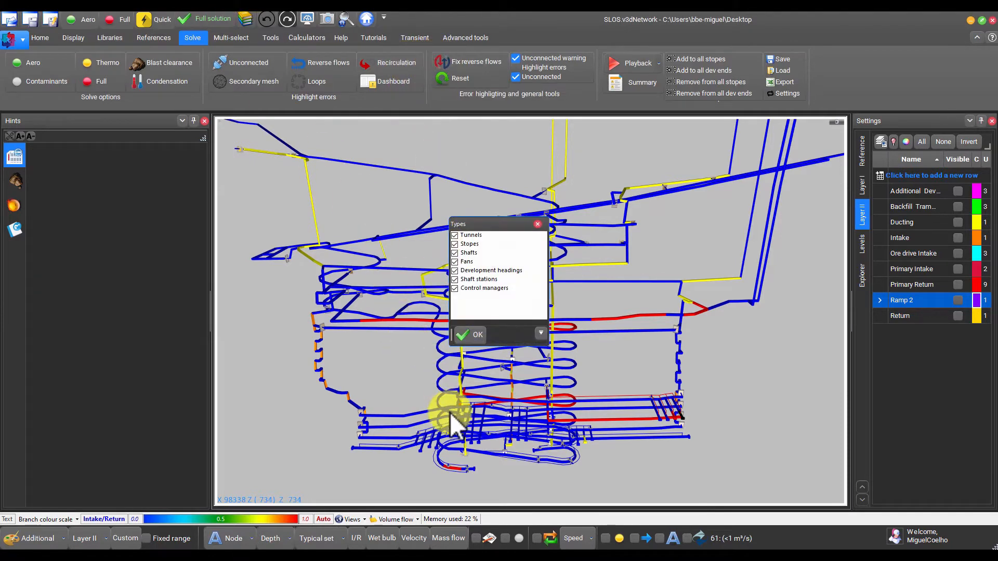
{"action": "left_click", "coordinate": [467, 335]}
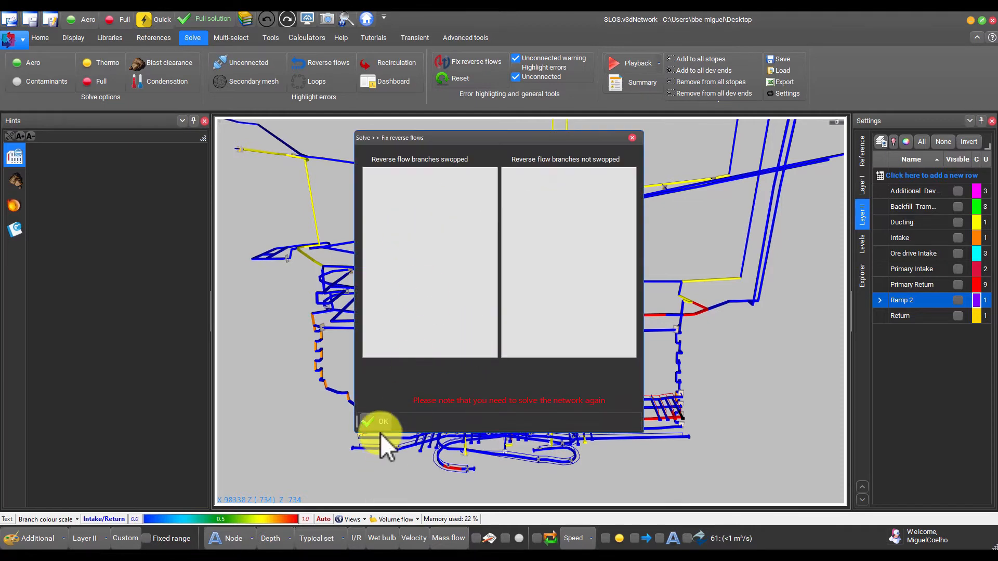
{"action": "left_click", "coordinate": [378, 425]}
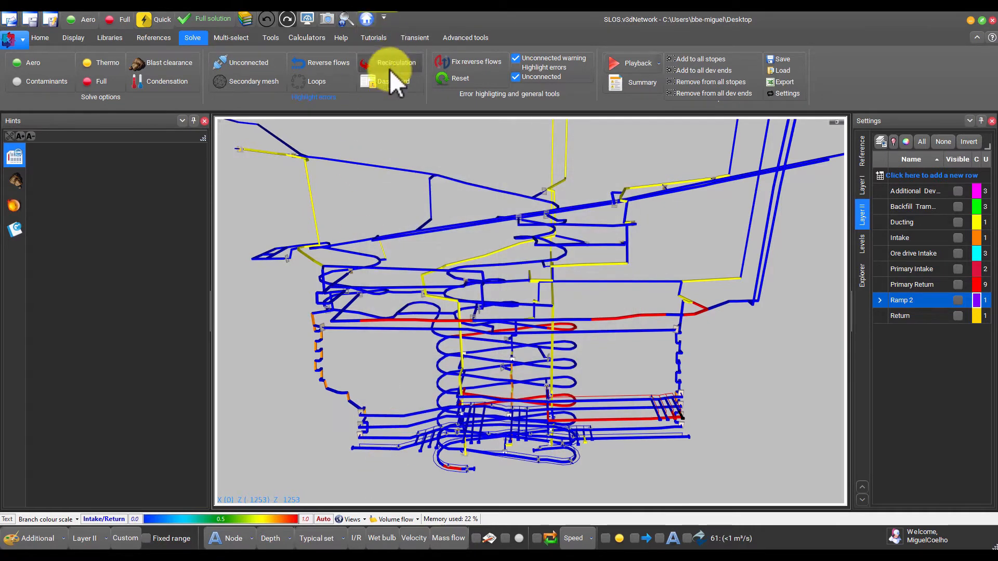
Check the network for recirculation, colour the branches by intake and return, and inspect the West RAR branch
{"action": "left_click", "coordinate": [390, 70]}
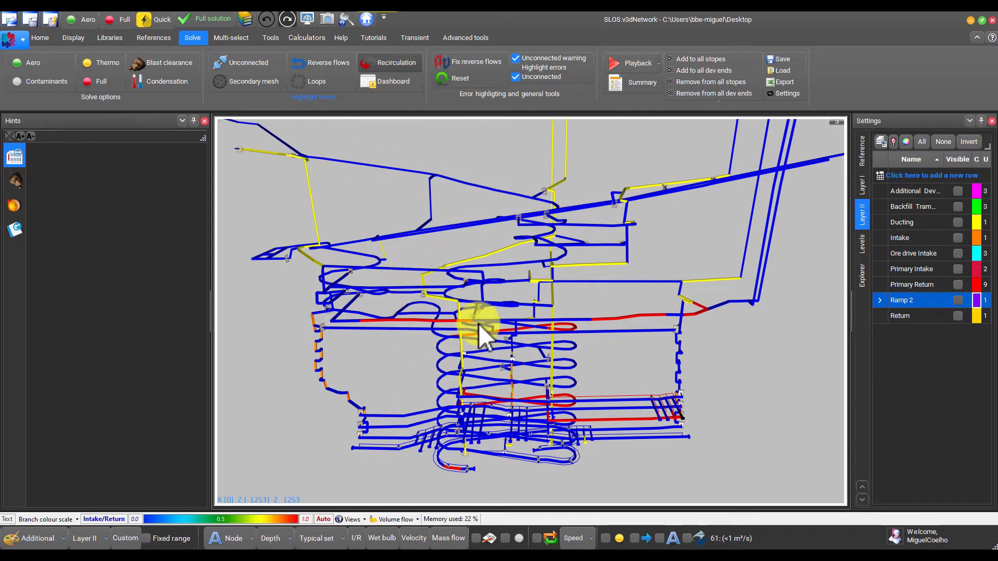
{"action": "left_click", "coordinate": [498, 303]}
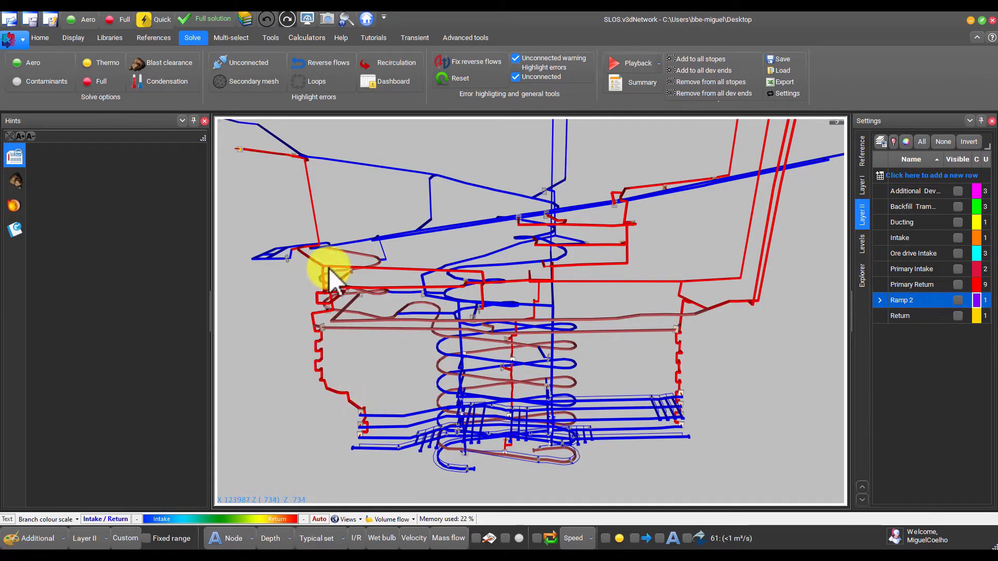
{"action": "left_click", "coordinate": [344, 286]}
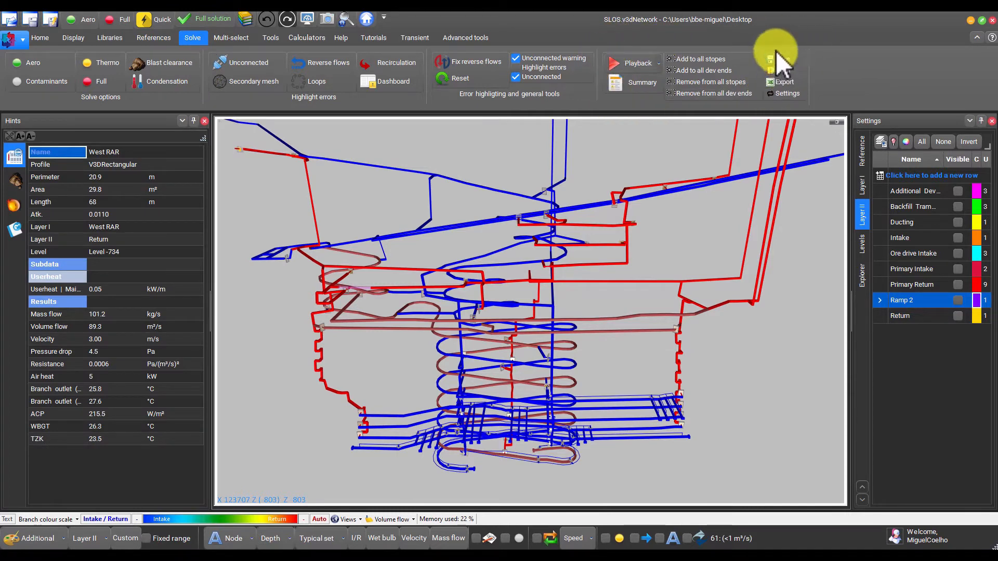
In the blast solution settings, set the background contaminants to 3.00 PPM NOx and 0.50 PPM respirable dust
{"action": "left_click", "coordinate": [787, 94]}
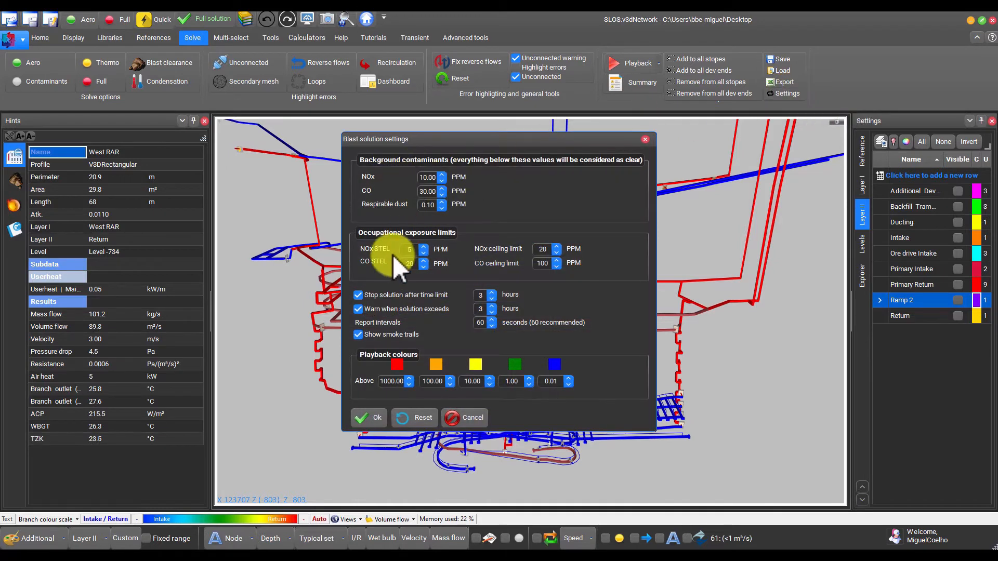
{"action": "double_click", "coordinate": [419, 177]}
{"action": "type", "text": "3"}
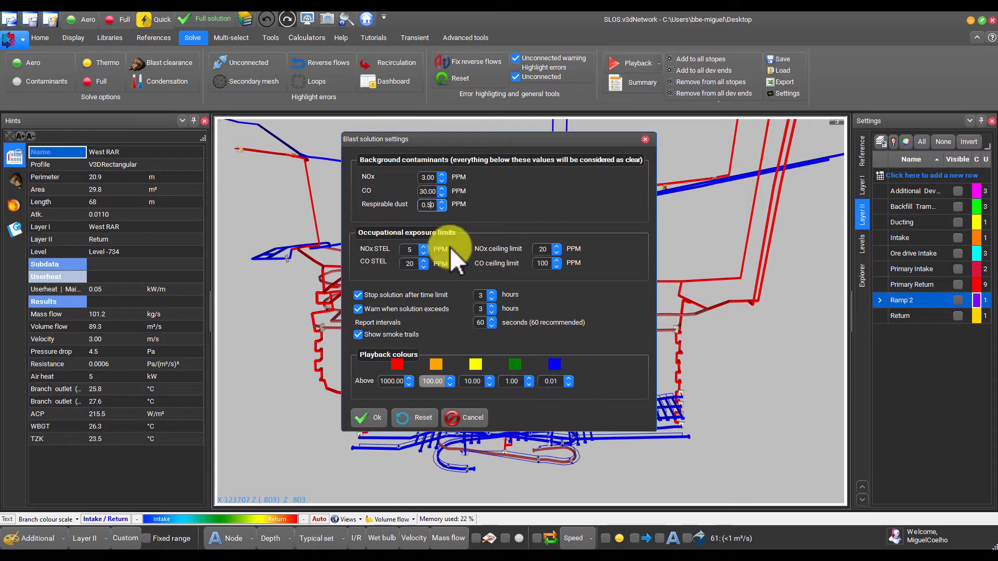
{"action": "left_click", "coordinate": [375, 417]}
{"action": "left_click_drag", "start_coordinate": [407, 435], "coordinate": [402, 422]}
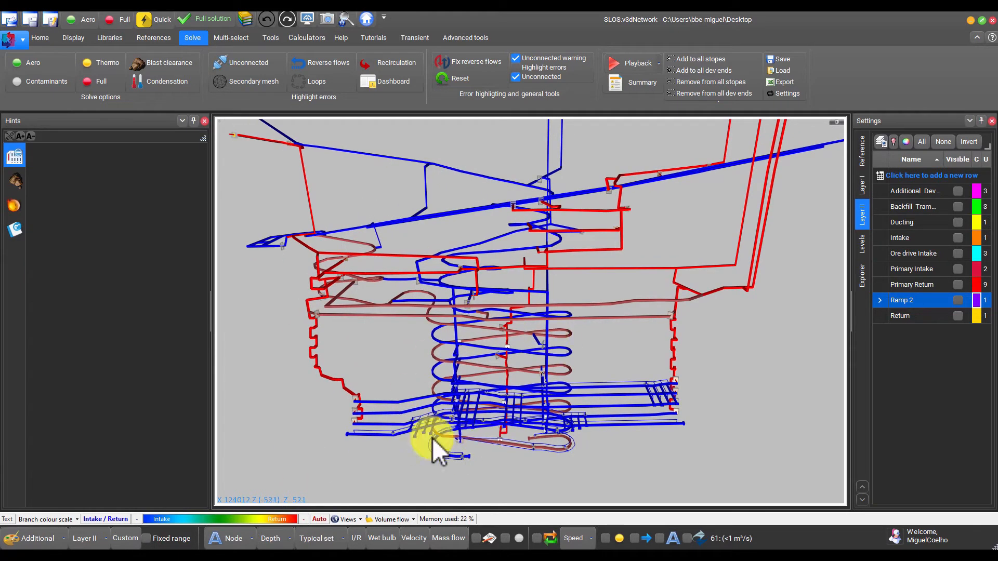
{"action": "scroll", "coordinate": [464, 446], "scroll_direction": "up", "scroll_amount": 5}
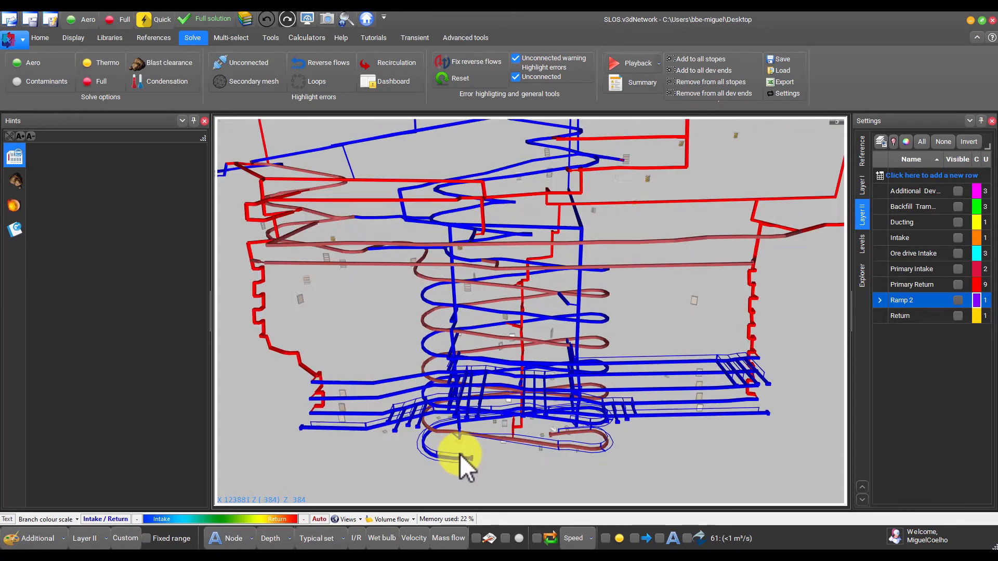
Add blasts to all development ends using the Emulsion water-based gel explosive, with a 250 kg explosive mass and 2.7 m face advance
{"action": "left_click", "coordinate": [454, 462]}
{"action": "scroll", "coordinate": [457, 459], "scroll_direction": "up", "scroll_amount": 5}
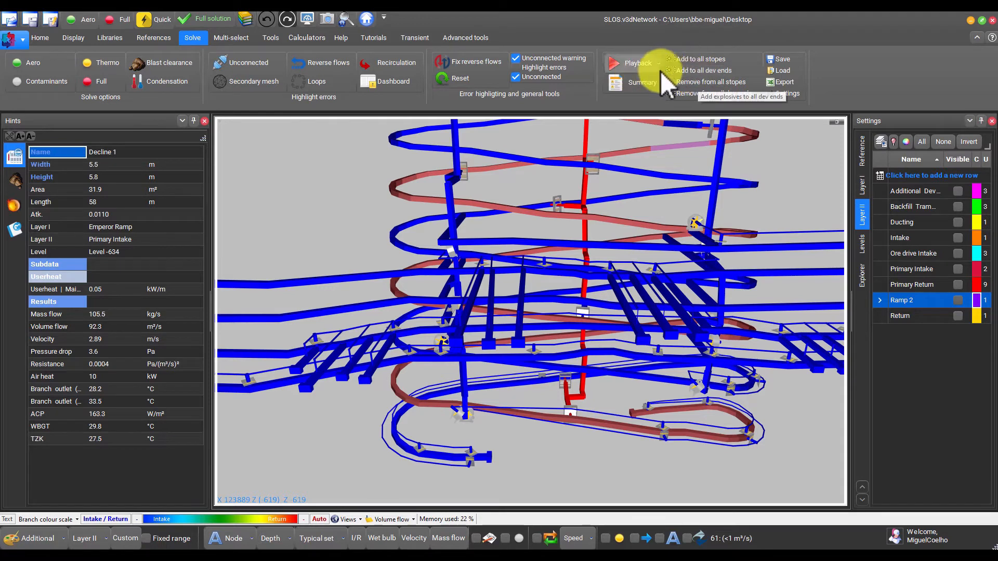
{"action": "left_click", "coordinate": [688, 72]}
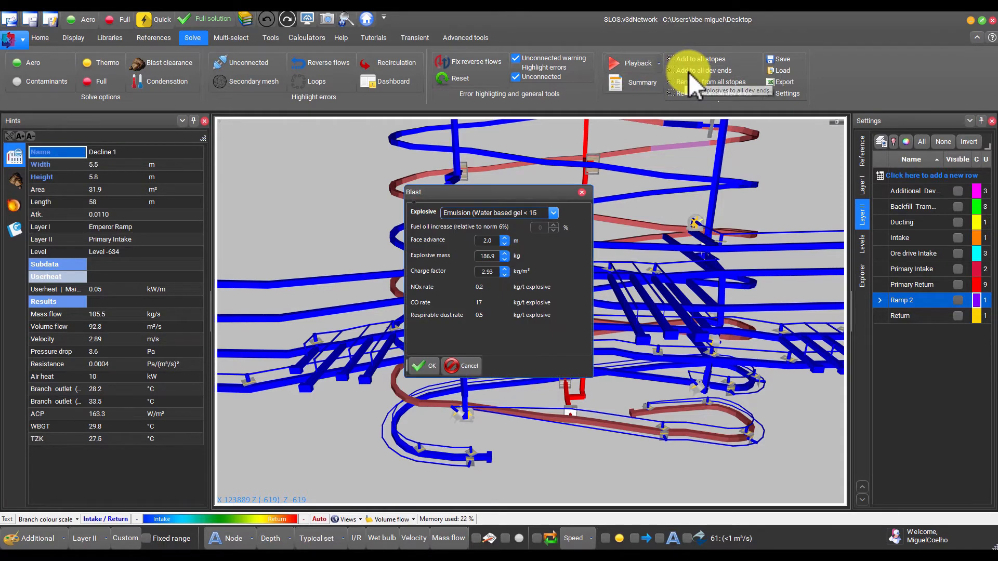
{"action": "left_click", "coordinate": [491, 212]}
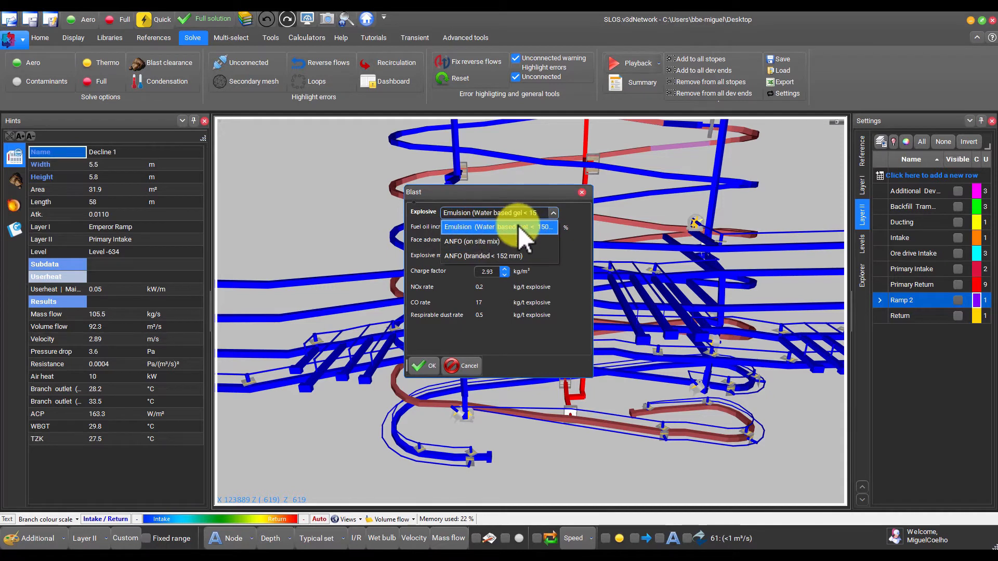
{"action": "left_click", "coordinate": [516, 226]}
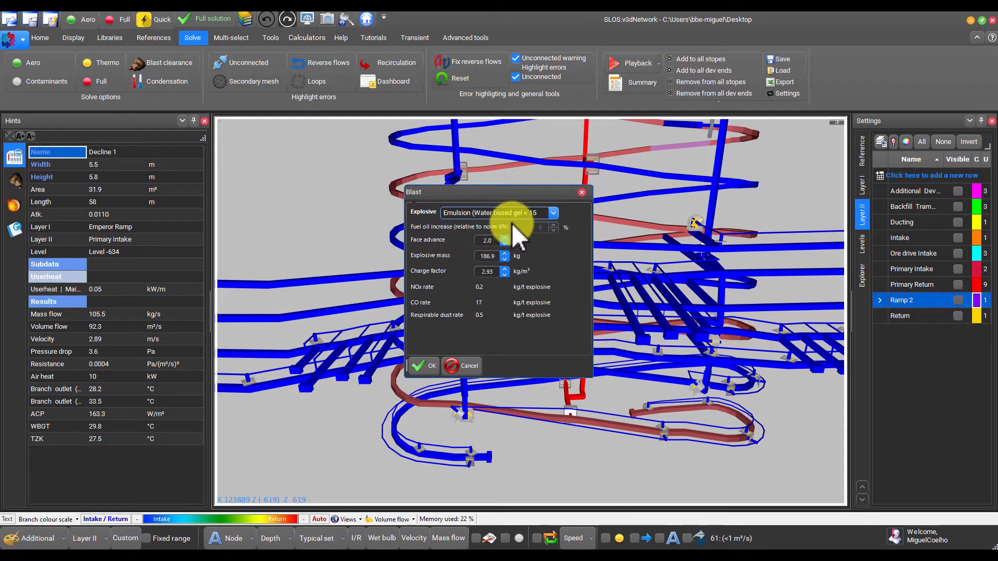
{"action": "left_click", "coordinate": [479, 256]}
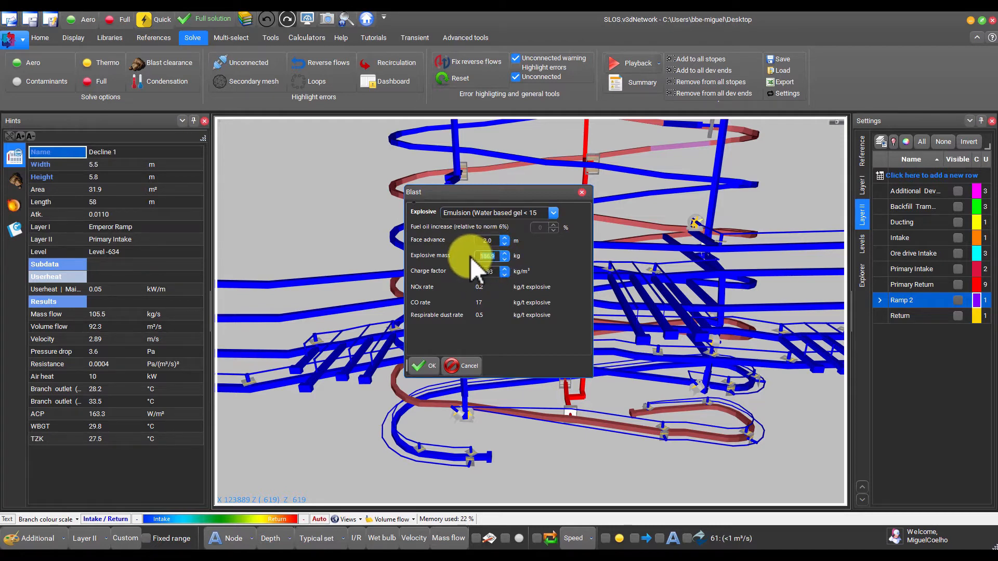
{"action": "type", "text": "250"}
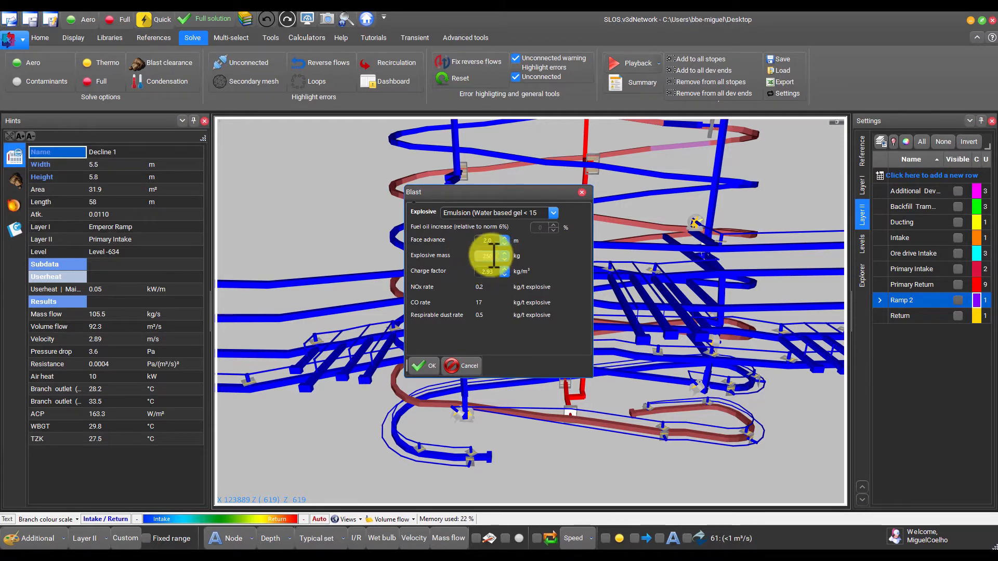
{"action": "left_click", "coordinate": [487, 240]}
{"action": "type", "text": "2.7"}
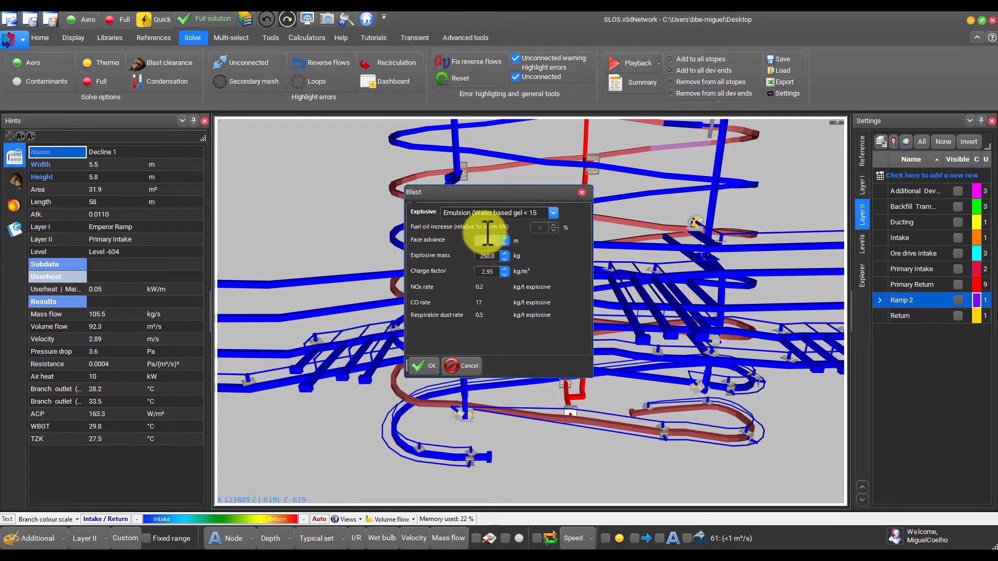
{"action": "left_click", "coordinate": [430, 366]}
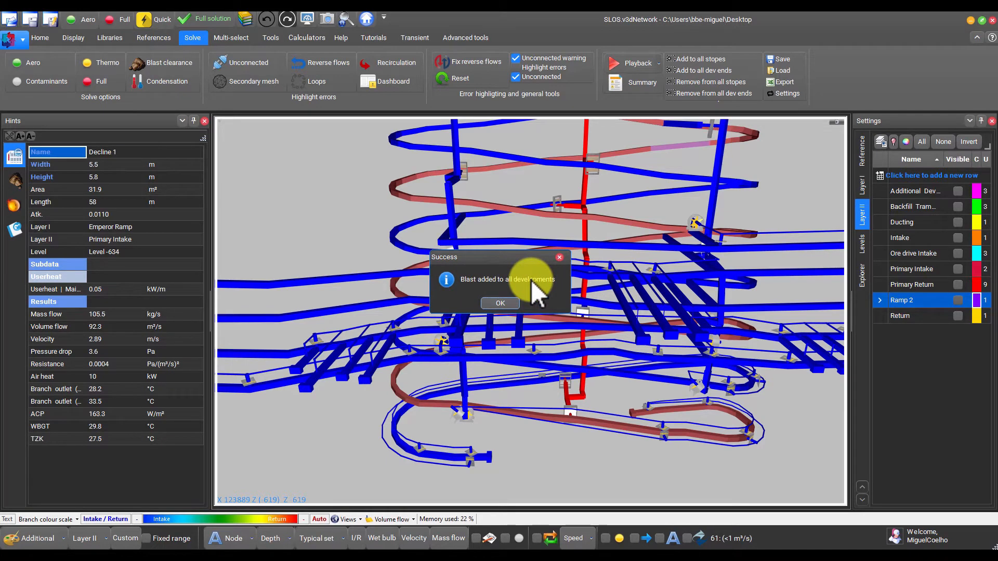
{"action": "left_click", "coordinate": [500, 303]}
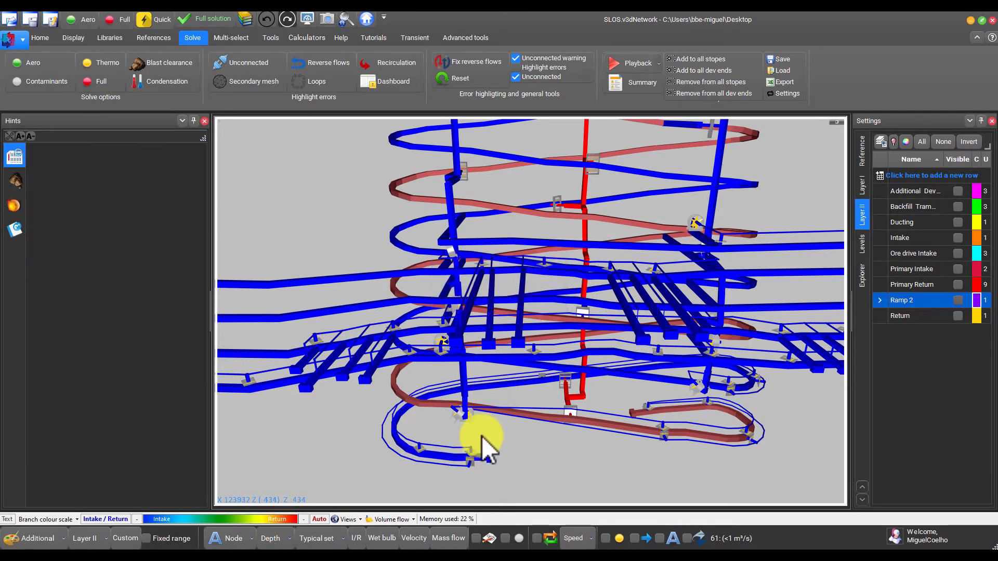
Turn on the billboard display for the ventilation network
{"action": "left_click", "coordinate": [81, 39]}
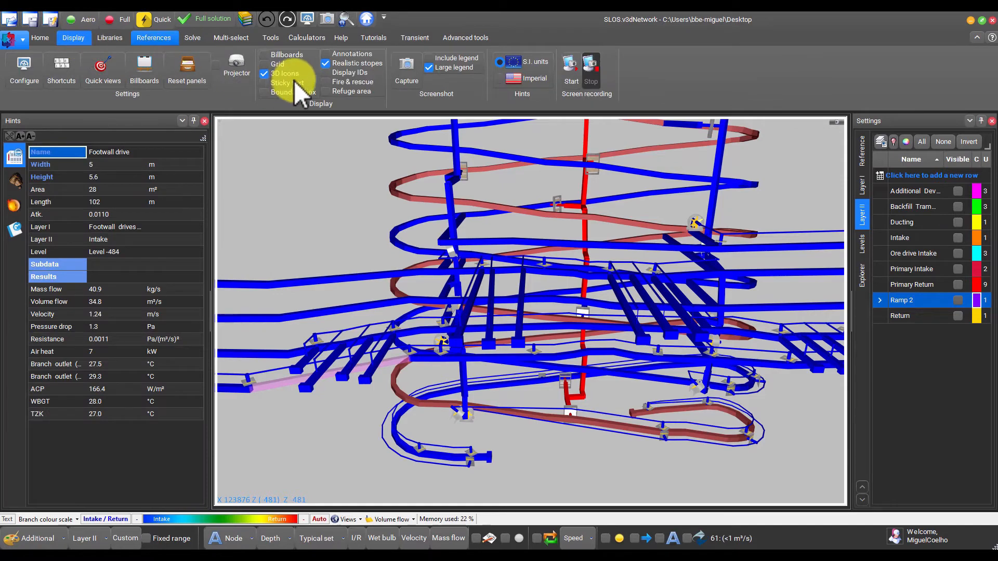
{"action": "left_click", "coordinate": [278, 53]}
{"action": "scroll", "coordinate": [376, 252], "scroll_direction": "down", "scroll_amount": 4}
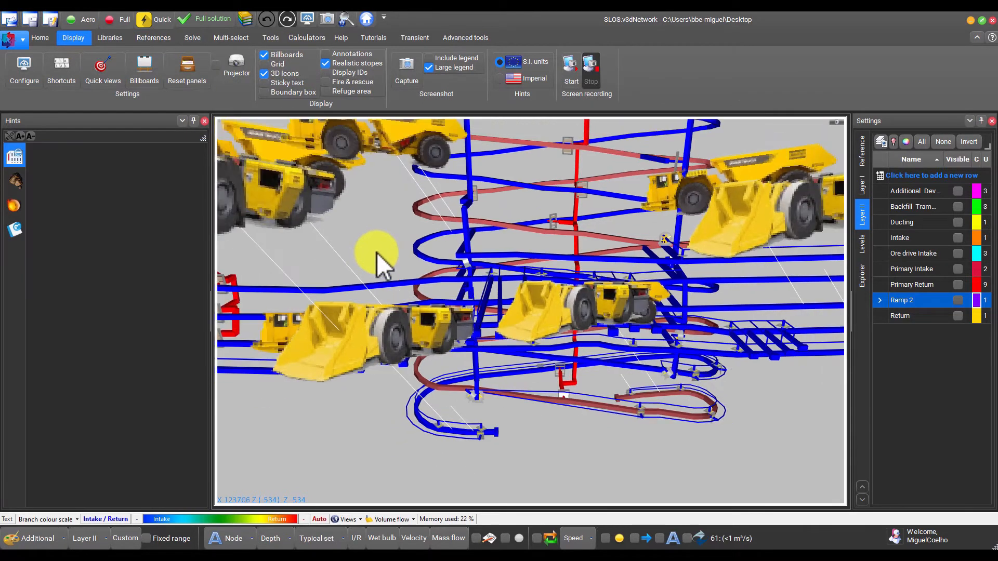
{"action": "scroll", "coordinate": [478, 278], "scroll_direction": "down", "scroll_amount": 4}
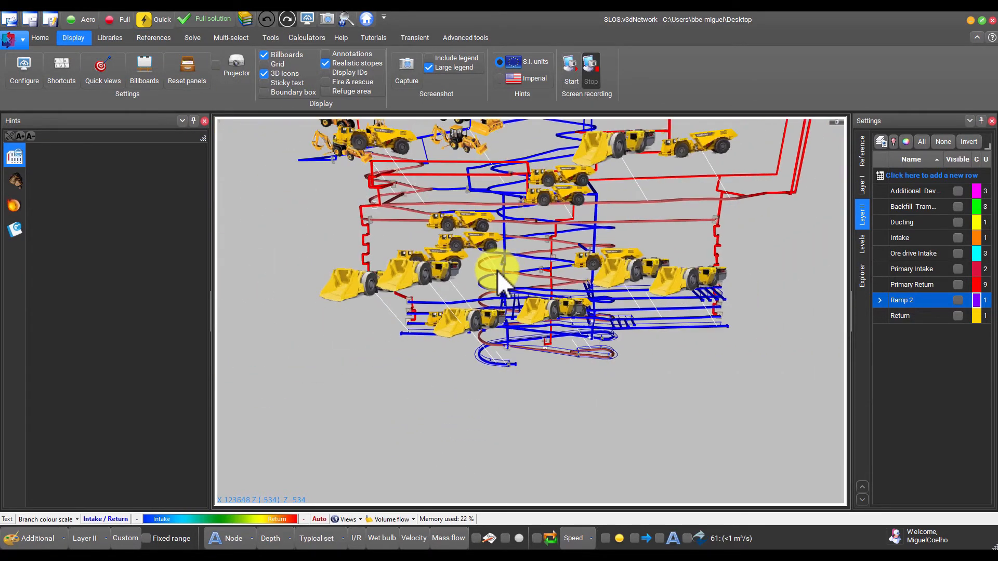
{"action": "scroll", "coordinate": [490, 317], "scroll_direction": "down", "scroll_amount": 2}
In the display settings, reduce the billboard size and apply the billboards with only Explosives enabled, for all branches
{"action": "left_click_drag", "start_coordinate": [501, 275], "coordinate": [484, 308]}
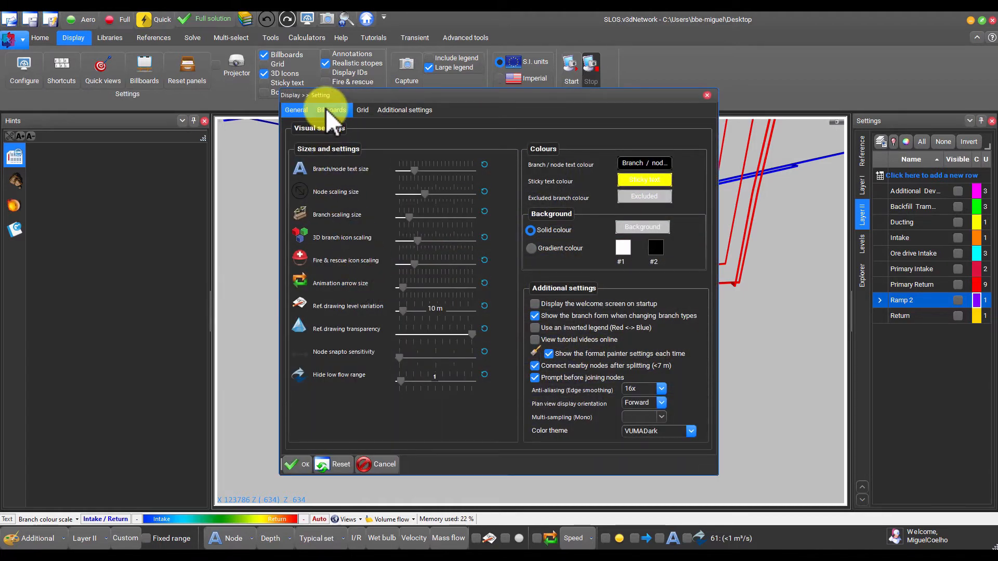
{"action": "left_click", "coordinate": [326, 109]}
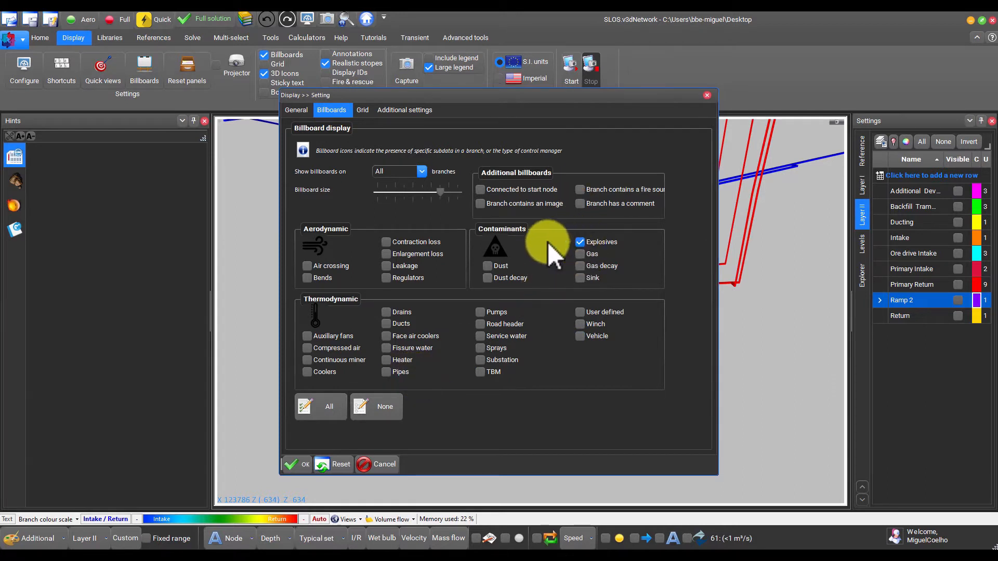
{"action": "left_click_drag", "start_coordinate": [440, 191], "coordinate": [415, 191]}
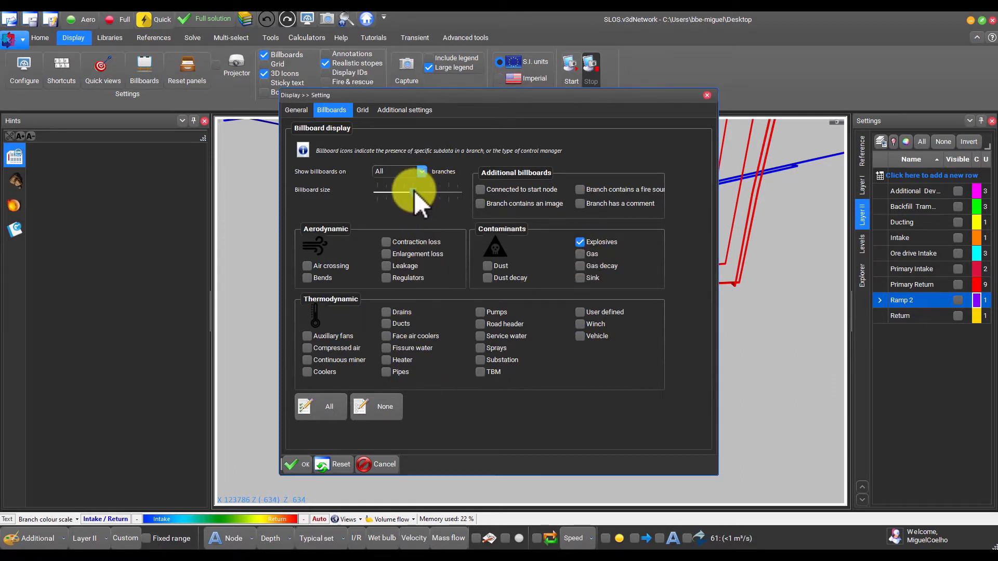
{"action": "left_click", "coordinate": [292, 464]}
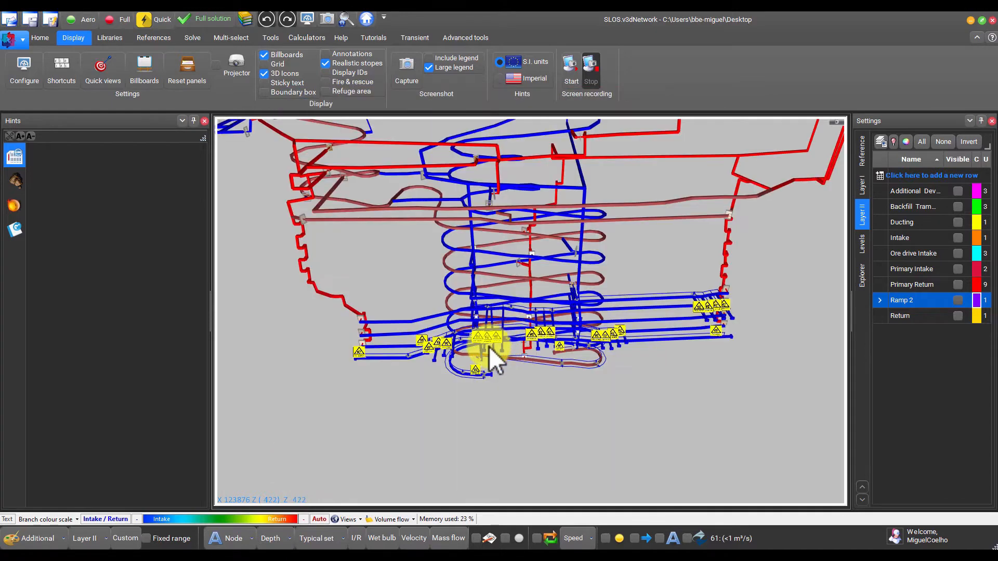
{"action": "left_click_drag", "start_coordinate": [485, 341], "coordinate": [457, 364]}
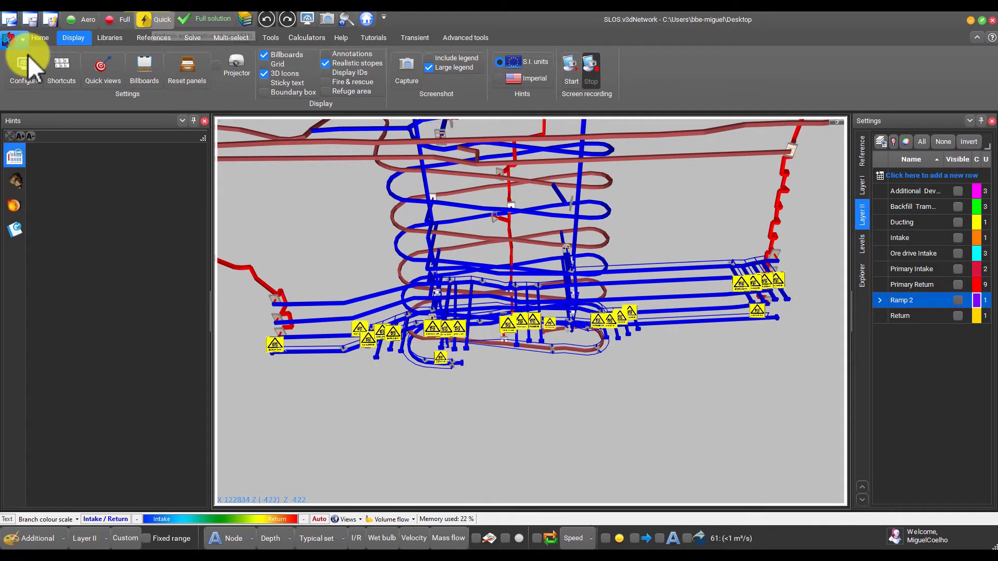
Mark main return branches, including the East FAR and the RAR on Level -734, as blast monitor points
{"action": "left_click", "coordinate": [40, 38]}
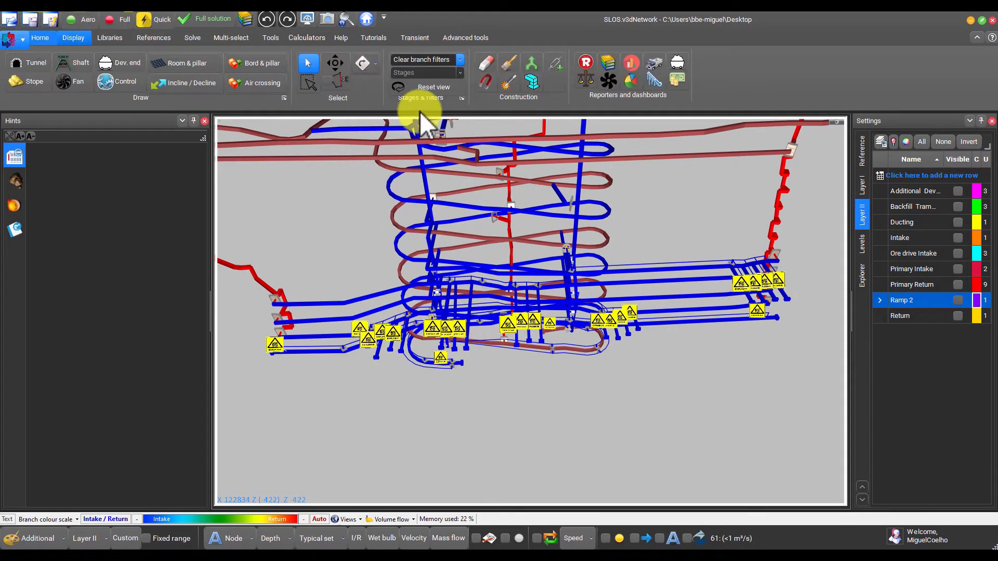
{"action": "left_click", "coordinate": [375, 64]}
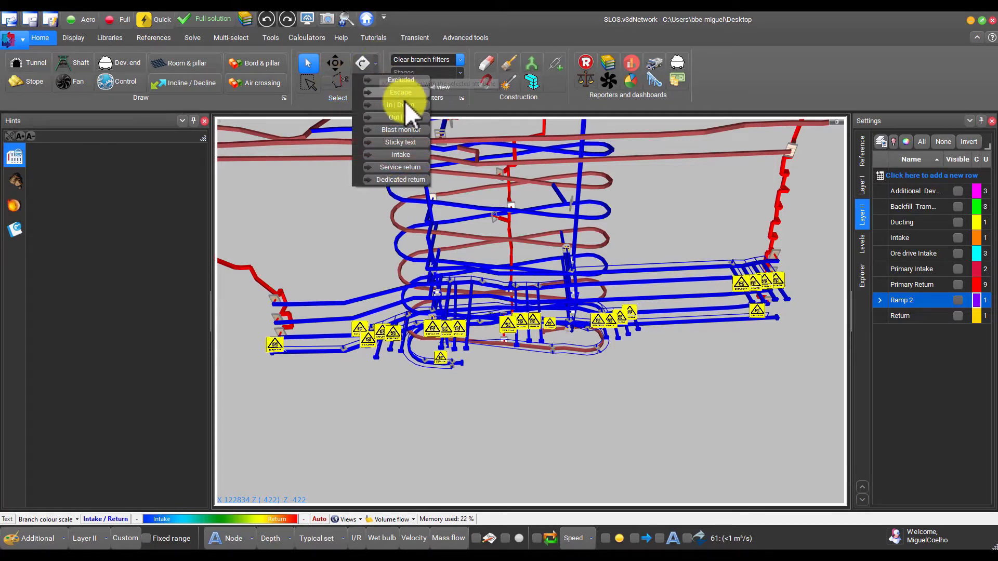
{"action": "left_click", "coordinate": [393, 131]}
{"action": "left_click_drag", "start_coordinate": [544, 230], "coordinate": [477, 281]}
{"action": "scroll", "coordinate": [477, 282], "scroll_direction": "up", "scroll_amount": 2}
{"action": "left_click", "coordinate": [517, 269]}
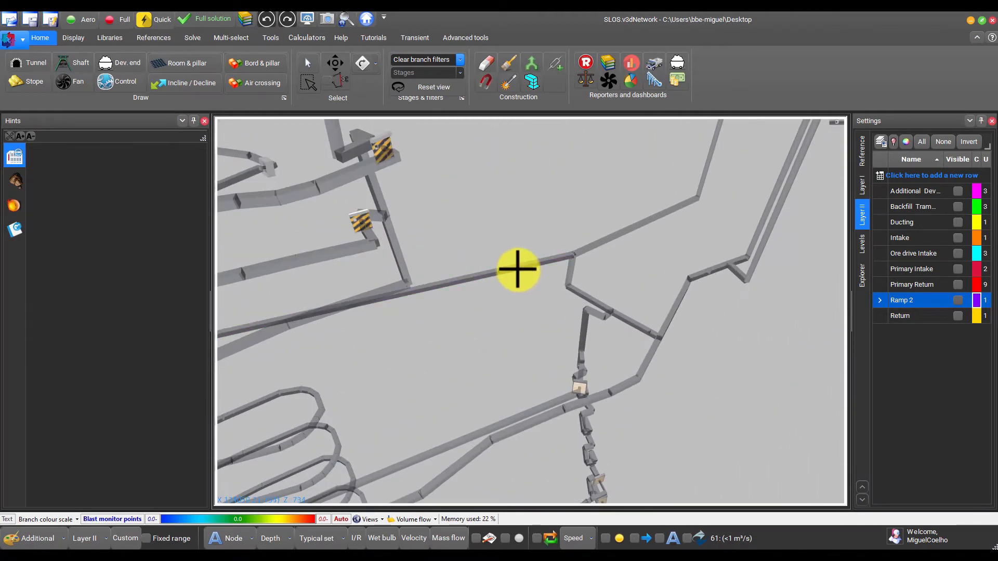
{"action": "left_click", "coordinate": [544, 262]}
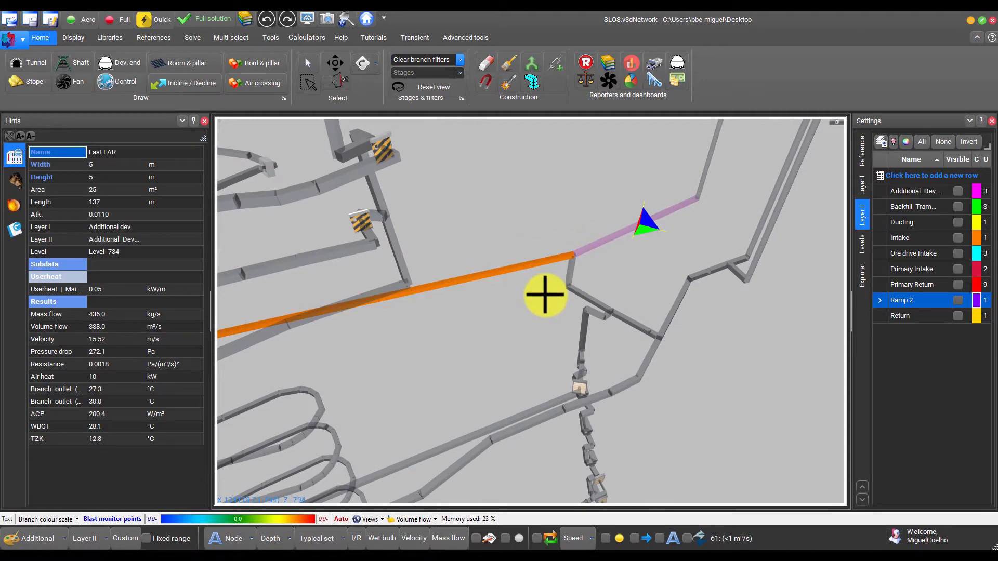
{"action": "mouse_move", "coordinate": [610, 247]}
{"action": "left_mouse_down"}
{"action": "mouse_move", "coordinate": [528, 301]}
{"action": "mouse_move", "coordinate": [525, 322]}
{"action": "mouse_move", "coordinate": [494, 307]}
{"action": "mouse_move", "coordinate": [606, 329]}
{"action": "mouse_move", "coordinate": [407, 318]}
{"action": "mouse_move", "coordinate": [492, 319]}
{"action": "mouse_move", "coordinate": [463, 292]}
{"action": "mouse_move", "coordinate": [495, 352]}
{"action": "mouse_move", "coordinate": [425, 290]}
{"action": "mouse_move", "coordinate": [405, 251]}
{"action": "mouse_move", "coordinate": [392, 263]}
{"action": "mouse_move", "coordinate": [375, 346]}
{"action": "left_mouse_up"}
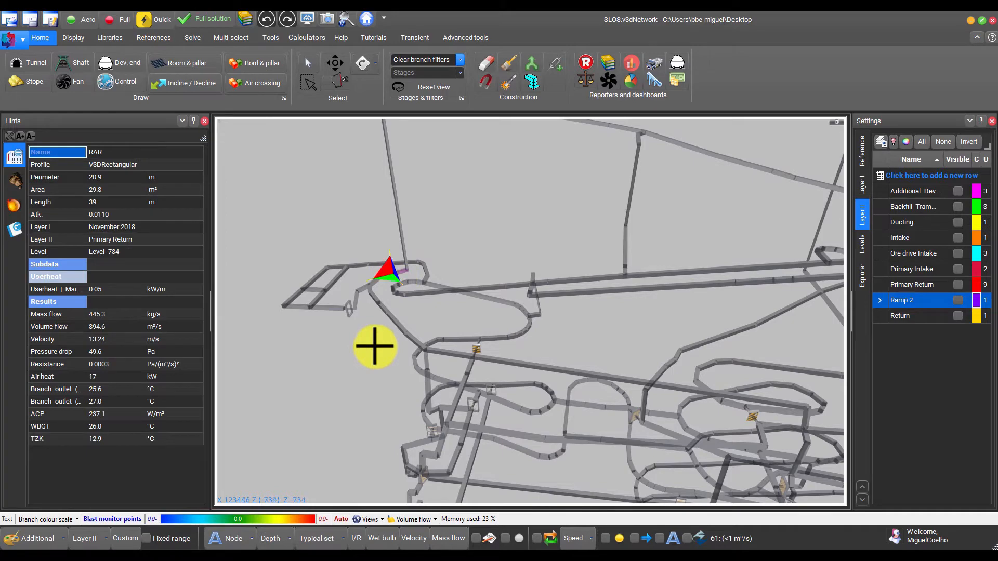
{"action": "key", "text": "Escape"}
Run the blast clearance solution and move its progress window so the network stays in view
{"action": "scroll", "coordinate": [376, 347], "scroll_direction": "down", "scroll_amount": 5}
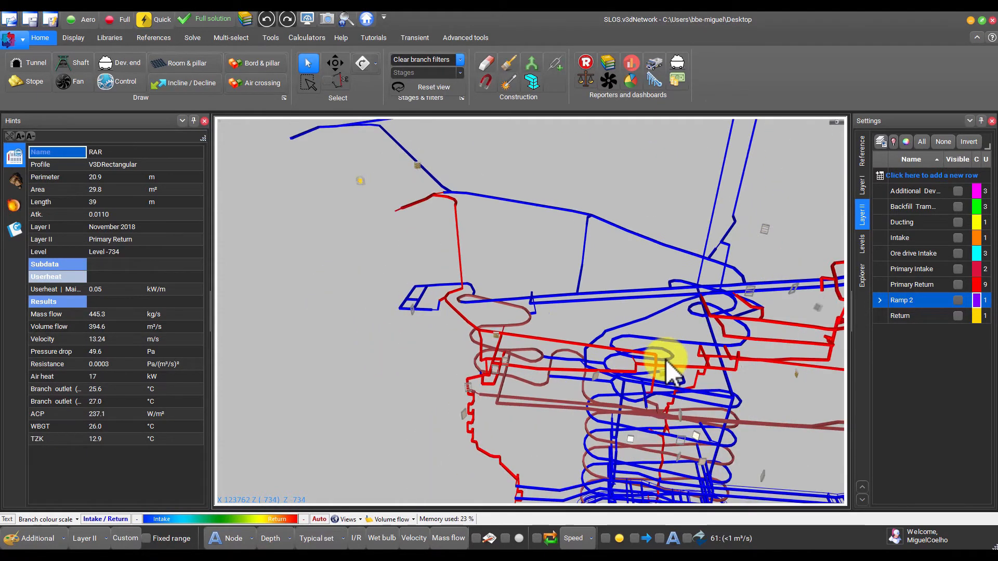
{"action": "left_click_drag", "start_coordinate": [667, 360], "coordinate": [516, 271]}
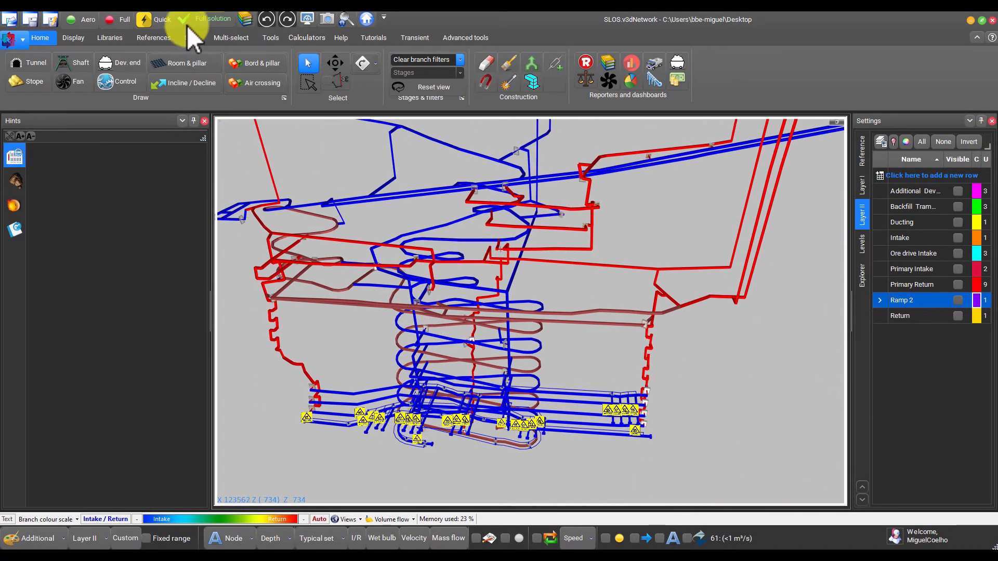
{"action": "left_click", "coordinate": [190, 36]}
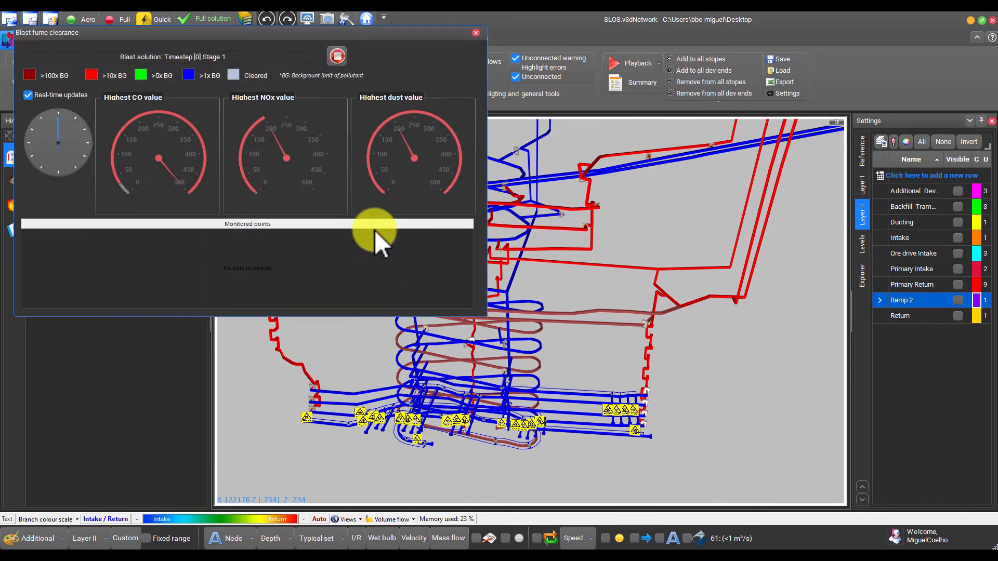
{"action": "left_click_drag", "start_coordinate": [261, 35], "coordinate": [312, 80]}
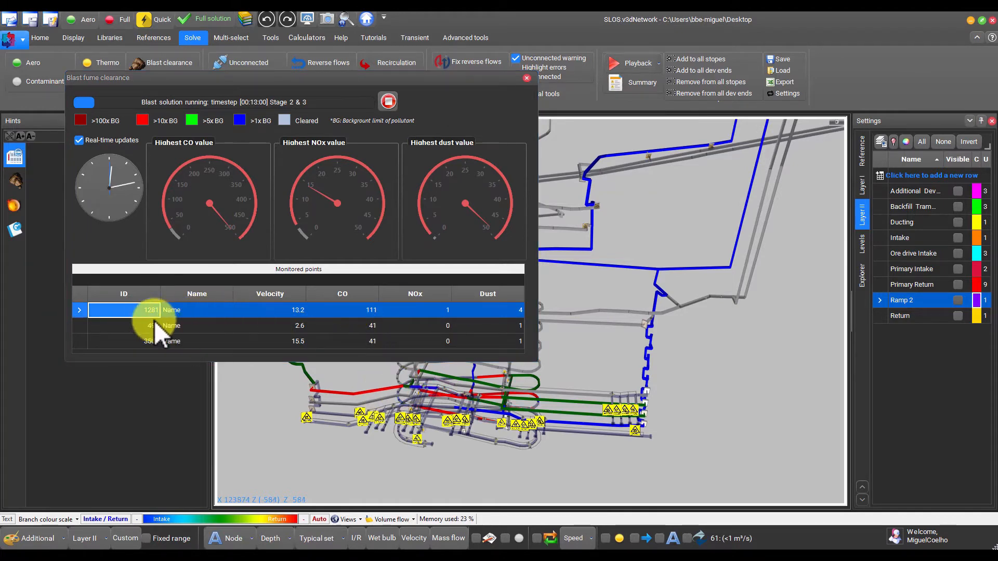
Examine the IDs, velocities and contaminant levels of the monitored points while the blast solution runs
{"action": "left_click", "coordinate": [148, 340], "text": "ctrl"}
{"action": "left_click", "coordinate": [196, 311]}
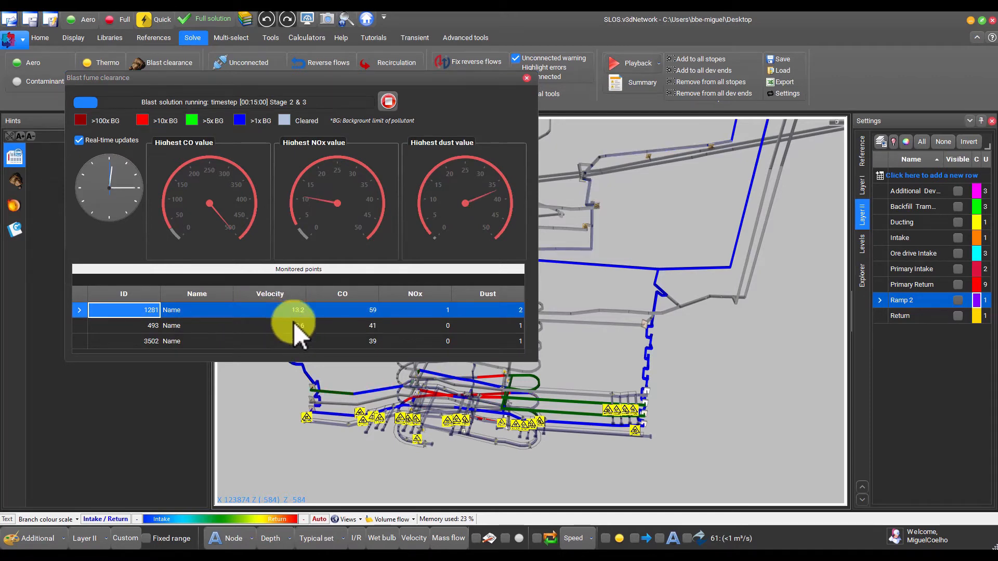
{"action": "left_click", "coordinate": [290, 344], "text": "ctrl"}
{"action": "left_click", "coordinate": [387, 313]}
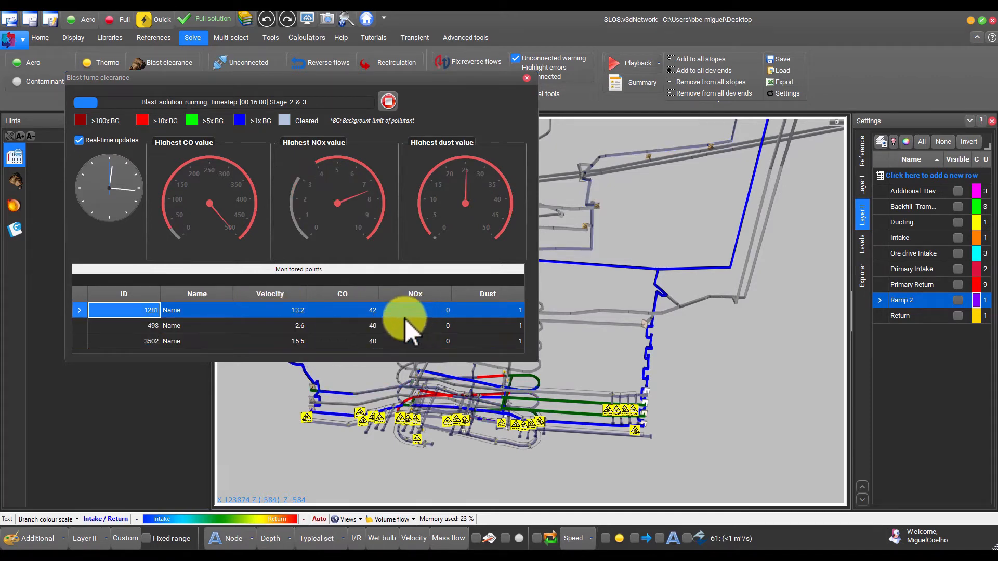
{"action": "left_click", "coordinate": [434, 341], "text": "ctrl"}
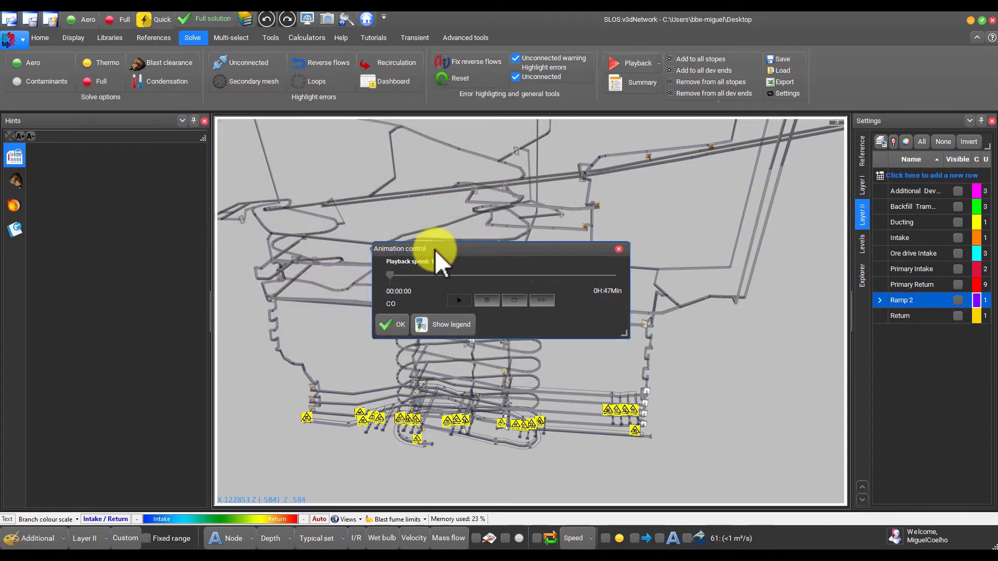
Show the legend for the CO blast fume playback and place the legend and animation control clear of the network
{"action": "left_click_drag", "start_coordinate": [434, 249], "coordinate": [151, 322]}
{"action": "left_click_drag", "start_coordinate": [531, 300], "coordinate": [591, 281]}
{"action": "left_click_drag", "start_coordinate": [264, 319], "coordinate": [281, 313]}
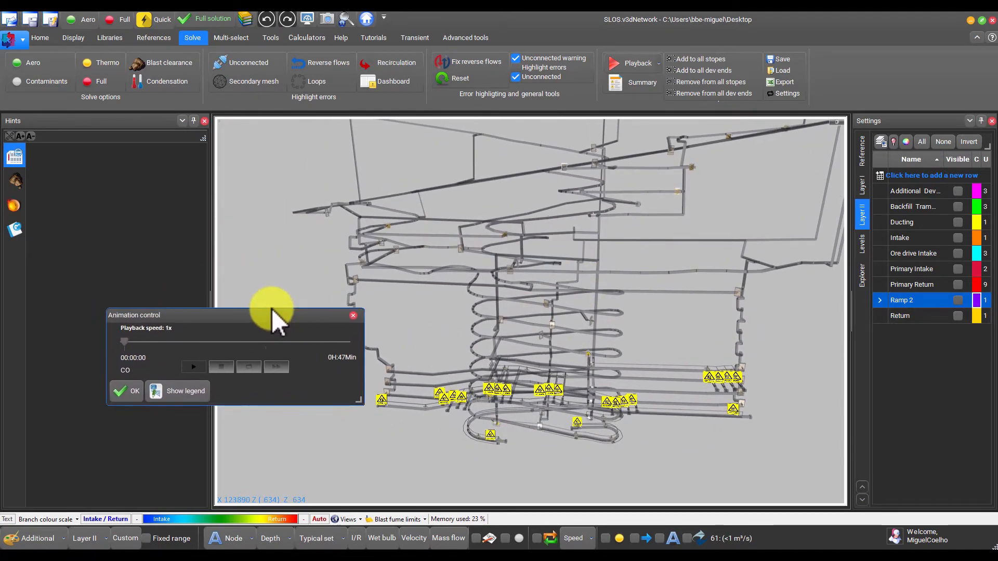
{"action": "left_click", "coordinate": [167, 393]}
{"action": "left_click_drag", "start_coordinate": [112, 100], "coordinate": [173, 147]}
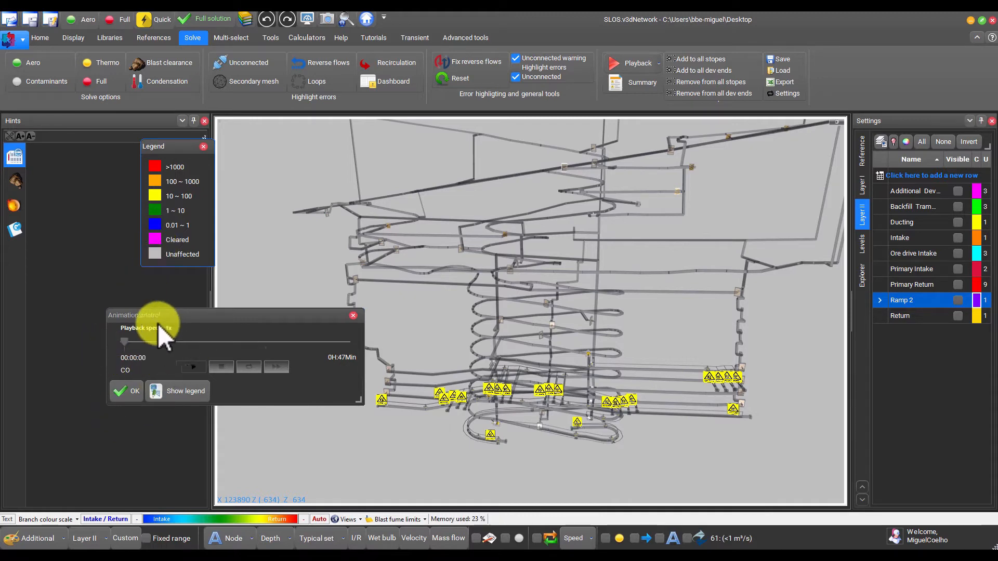
Play the CO clearance animation to 00:11:00 and inspect the contaminated footwall drive on Level -534
{"action": "left_click", "coordinate": [191, 366]}
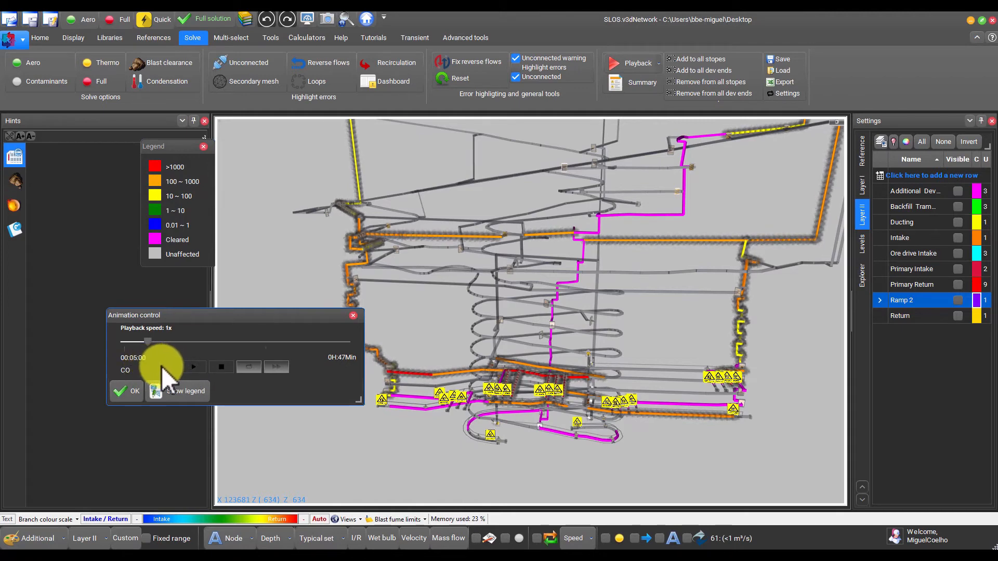
{"action": "left_click", "coordinate": [189, 369]}
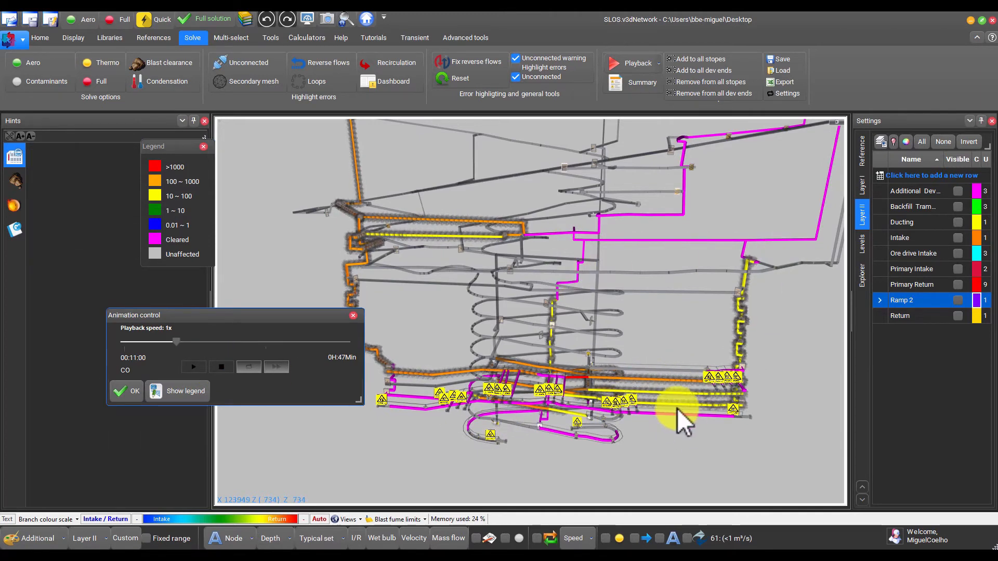
{"action": "scroll", "coordinate": [639, 395], "scroll_direction": "up", "scroll_amount": 6}
{"action": "scroll", "coordinate": [691, 393], "scroll_direction": "up", "scroll_amount": 4}
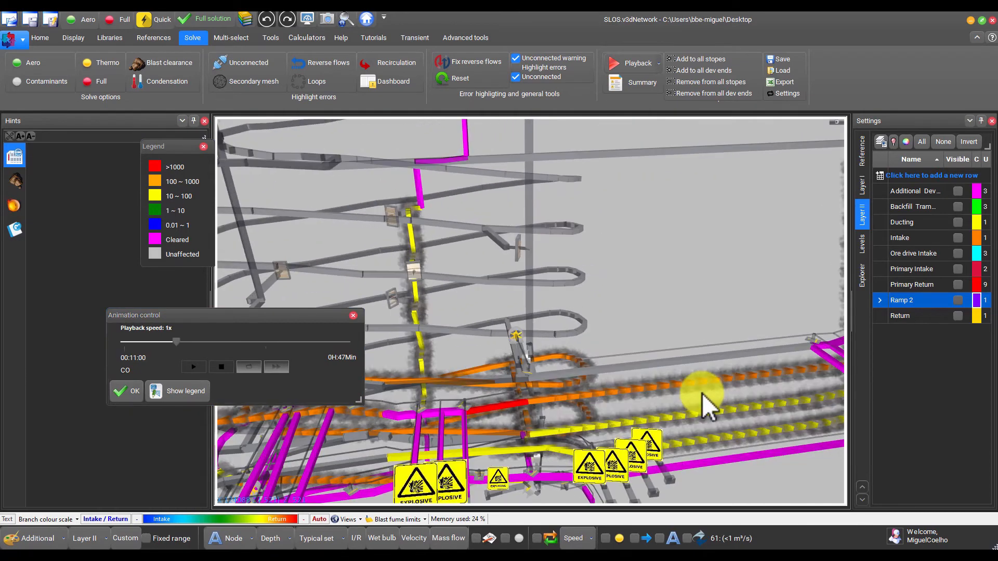
{"action": "left_click", "coordinate": [691, 365]}
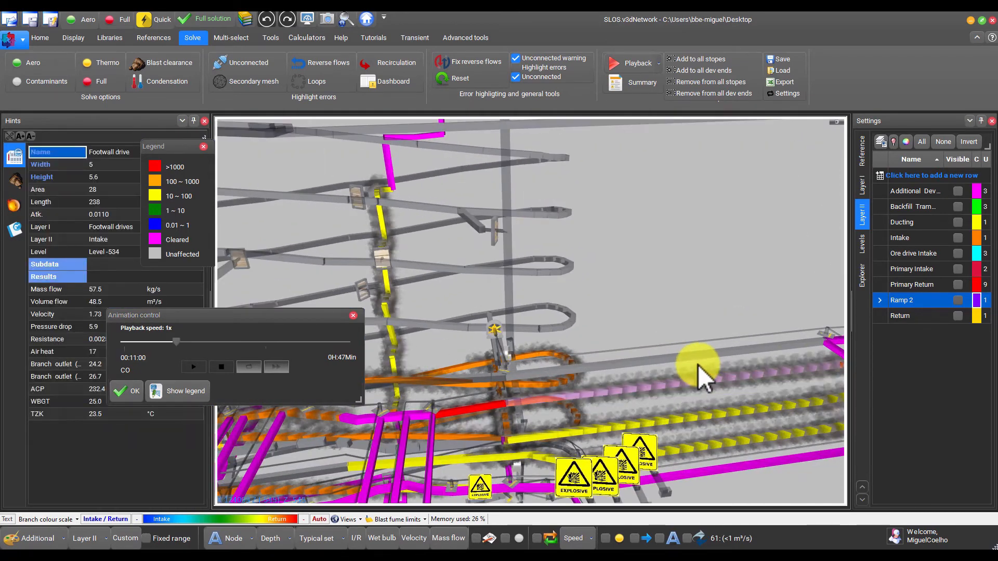
Resume the CO clearance animation from 00:11:00 and follow the fumes through the footwall drives and ramps on the lower levels
{"action": "left_click", "coordinate": [702, 385]}
{"action": "scroll", "coordinate": [701, 375], "scroll_direction": "down", "scroll_amount": 2}
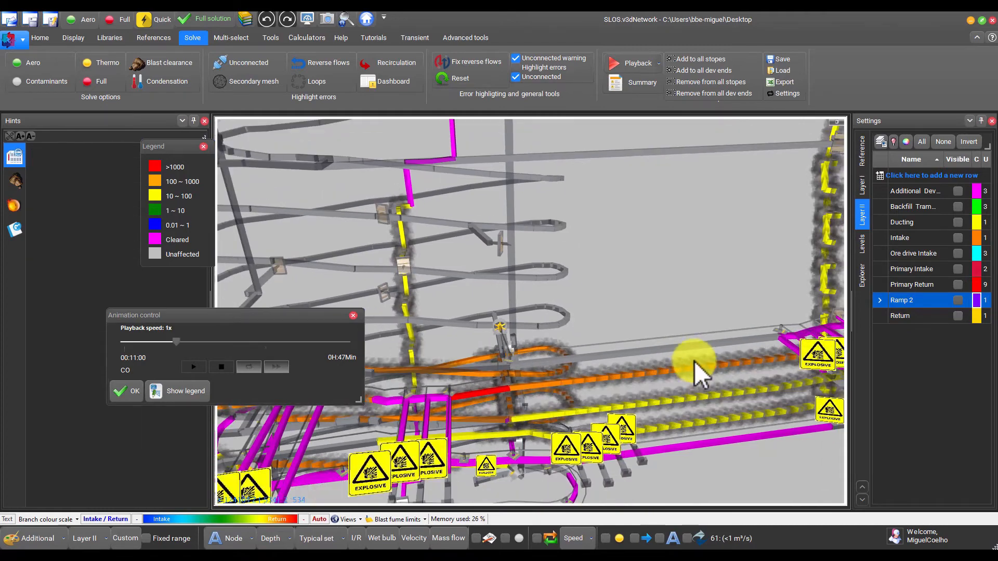
{"action": "left_click_drag", "start_coordinate": [694, 362], "coordinate": [652, 374]}
{"action": "scroll", "coordinate": [667, 368], "scroll_direction": "up", "scroll_amount": 1}
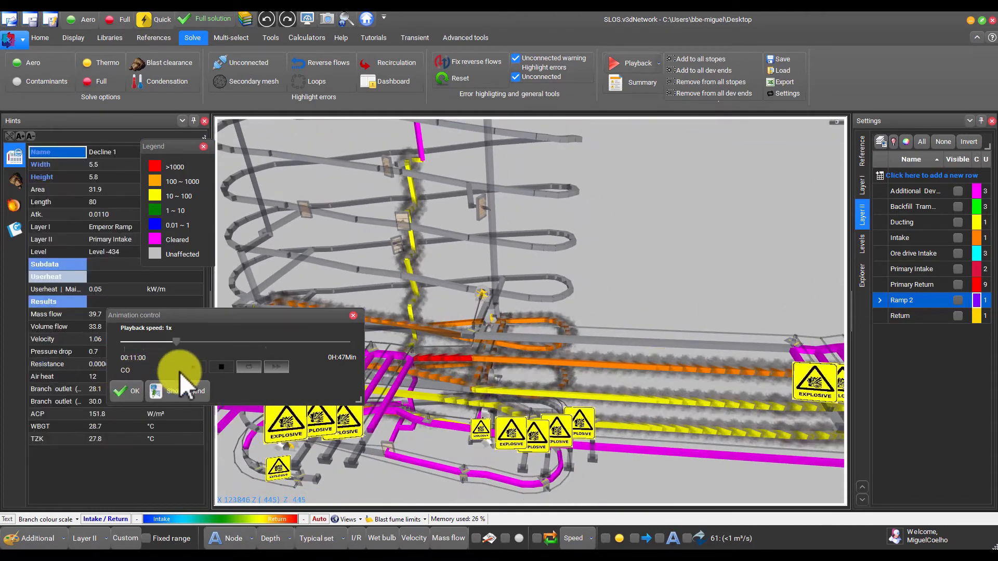
{"action": "left_click", "coordinate": [192, 367]}
{"action": "scroll", "coordinate": [496, 398], "scroll_direction": "down", "scroll_amount": 3}
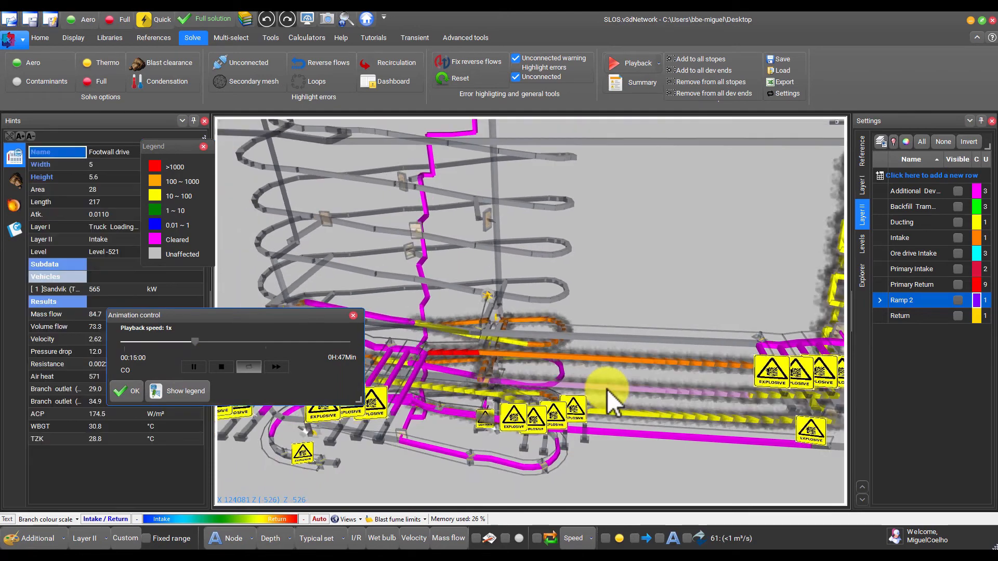
{"action": "mouse_move", "coordinate": [607, 389]}
{"action": "left_mouse_down"}
{"action": "mouse_move", "coordinate": [562, 351]}
{"action": "mouse_move", "coordinate": [597, 383]}
{"action": "left_mouse_up"}
{"action": "left_click_drag", "start_coordinate": [535, 345], "coordinate": [518, 279]}
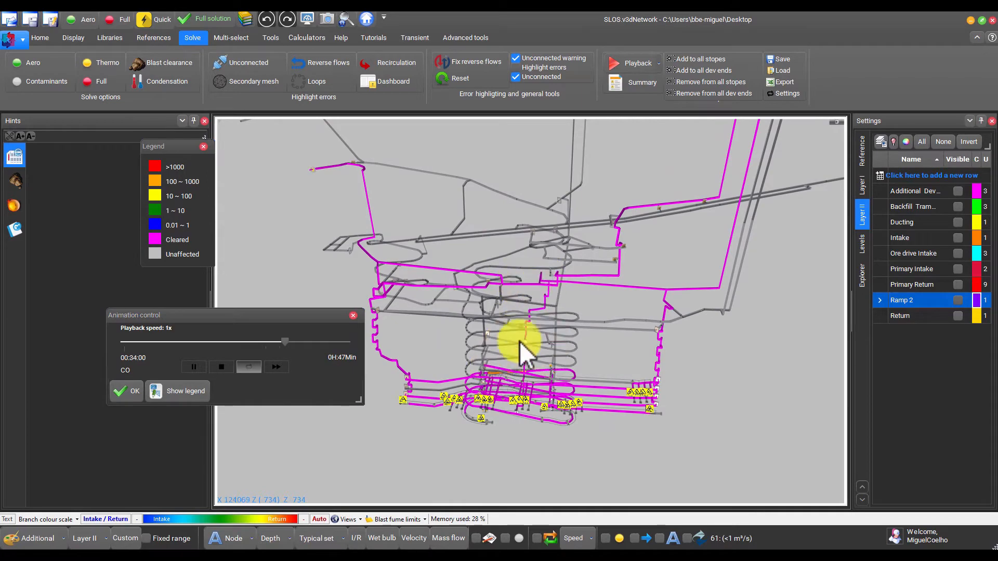
Follow the CO animation to its end and examine the development ends and return raises around the spiral ramp
{"action": "scroll", "coordinate": [493, 387], "scroll_direction": "up", "scroll_amount": 4}
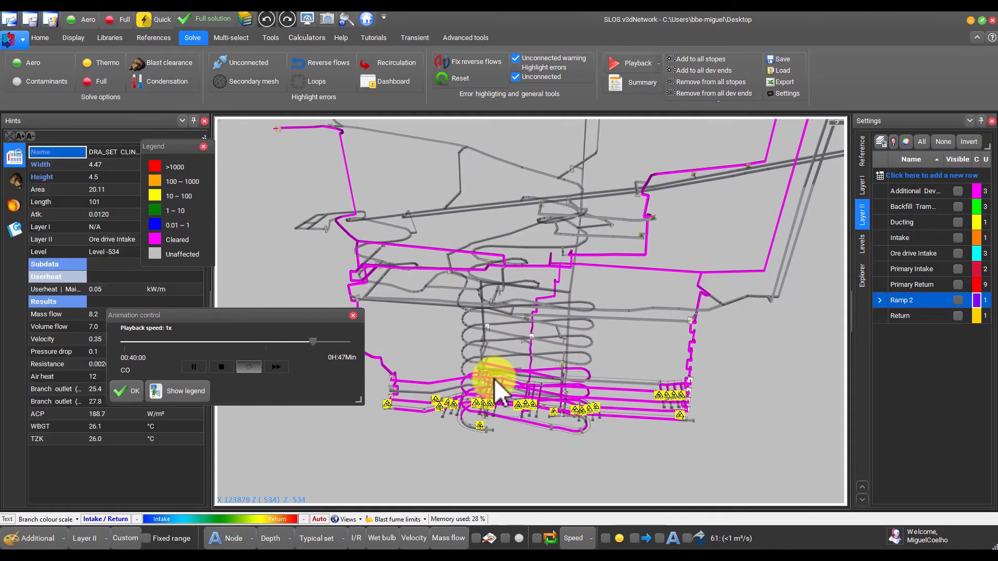
{"action": "scroll", "coordinate": [484, 378], "scroll_direction": "up", "scroll_amount": 1}
{"action": "left_click_drag", "start_coordinate": [488, 375], "coordinate": [555, 384]}
{"action": "scroll", "coordinate": [553, 412], "scroll_direction": "up", "scroll_amount": 3}
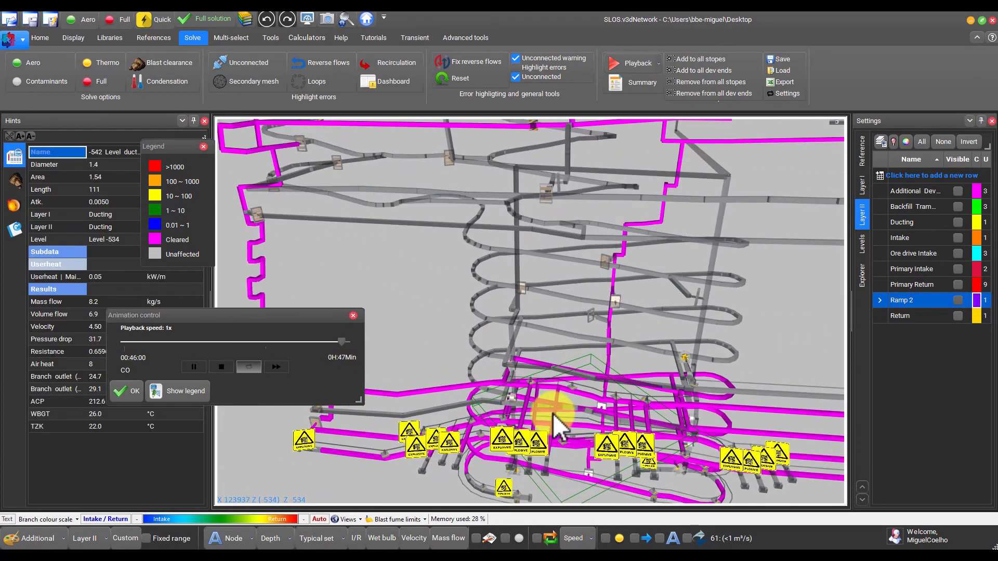
{"action": "scroll", "coordinate": [608, 383], "scroll_direction": "down", "scroll_amount": 3}
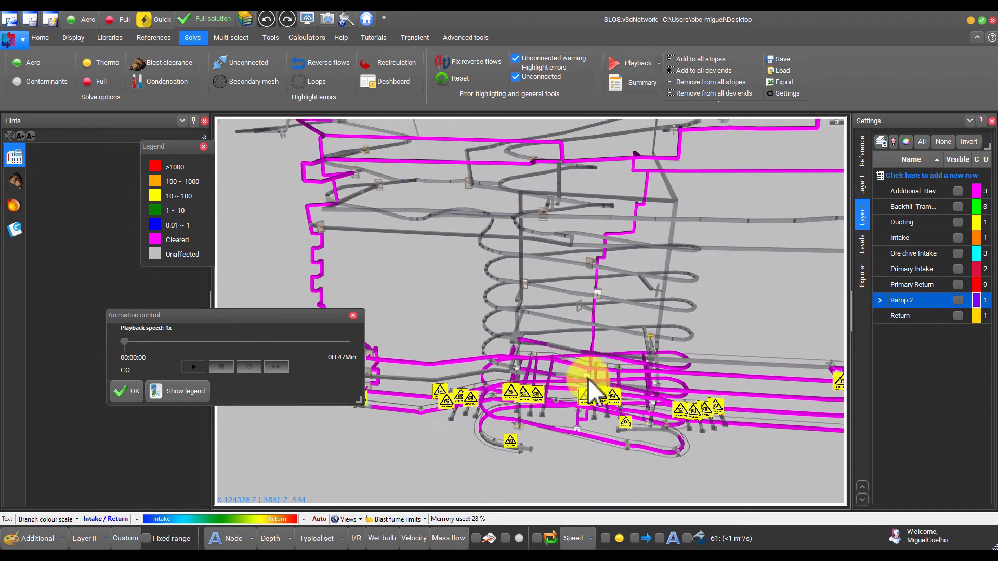
{"action": "scroll", "coordinate": [590, 374], "scroll_direction": "down", "scroll_amount": 4}
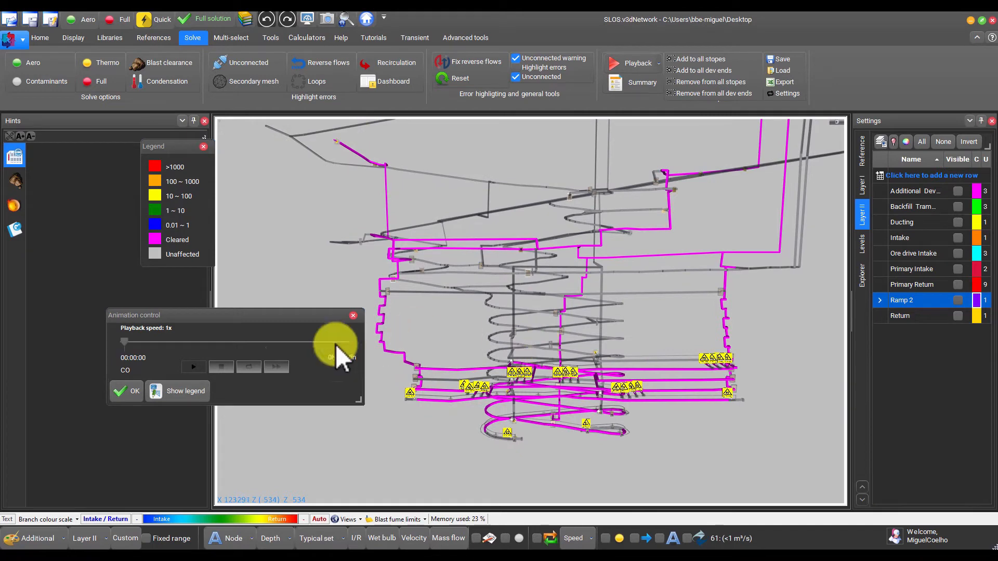
Play the NOx clearance animation with its legend shown, pause it at 00:39:00 and close the playback
{"action": "left_click", "coordinate": [658, 63]}
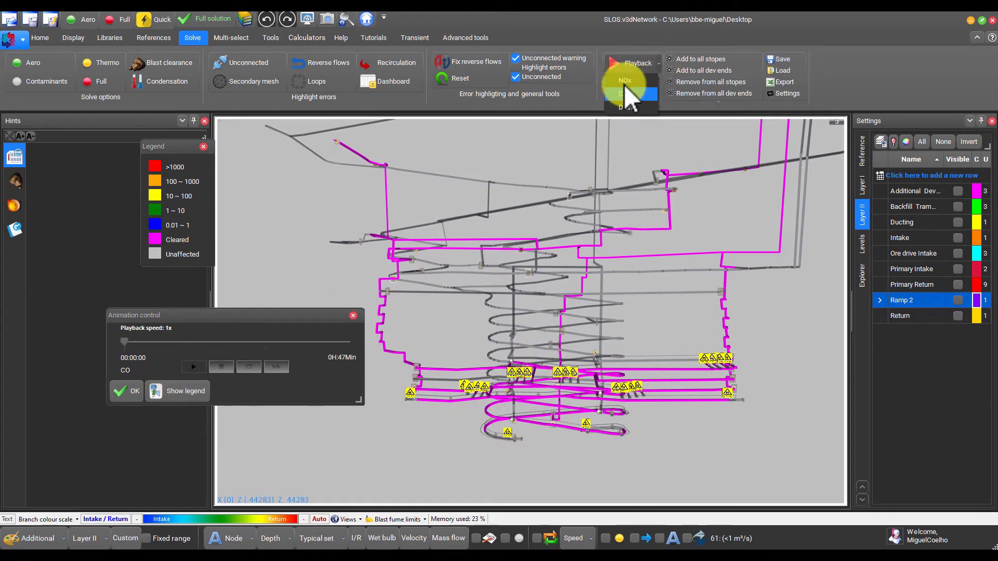
{"action": "left_click_drag", "start_coordinate": [446, 249], "coordinate": [106, 266]}
{"action": "left_click", "coordinate": [126, 347]}
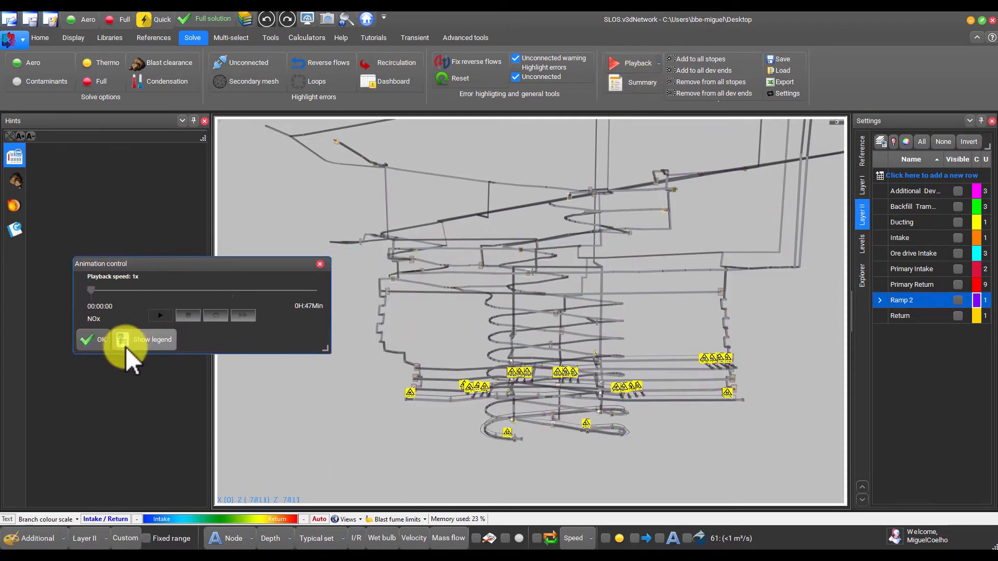
{"action": "left_click", "coordinate": [152, 315]}
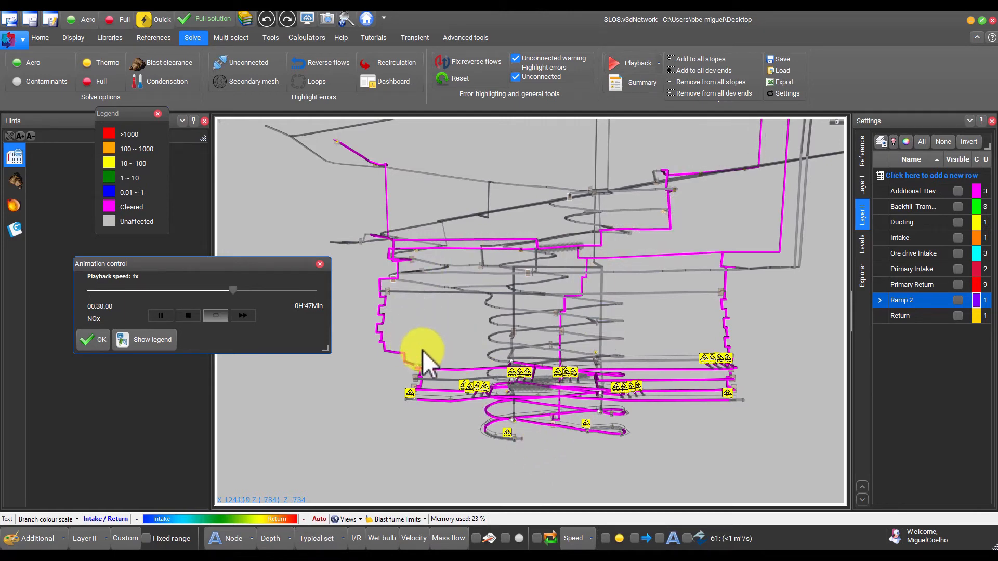
{"action": "left_click", "coordinate": [157, 315]}
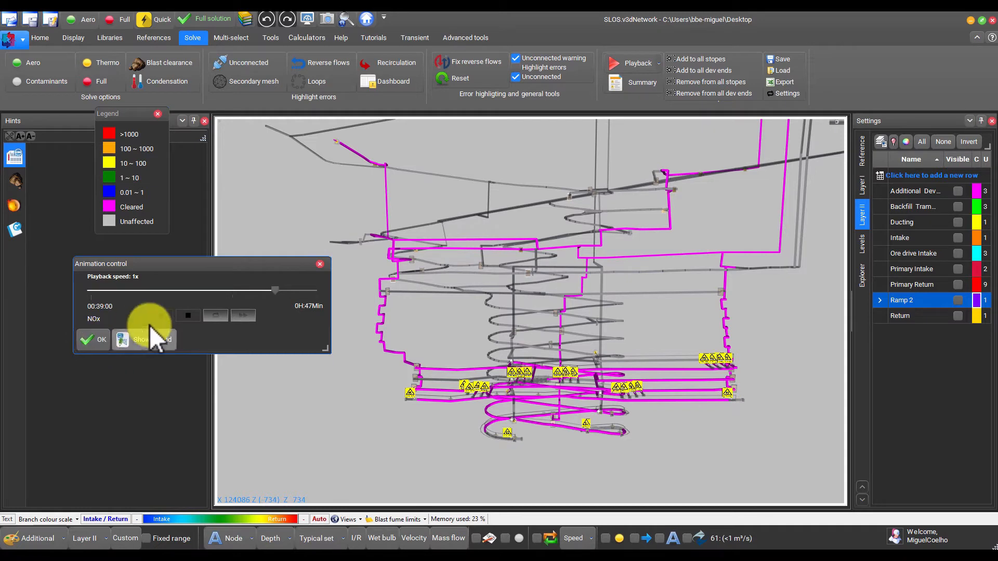
{"action": "left_click", "coordinate": [165, 316]}
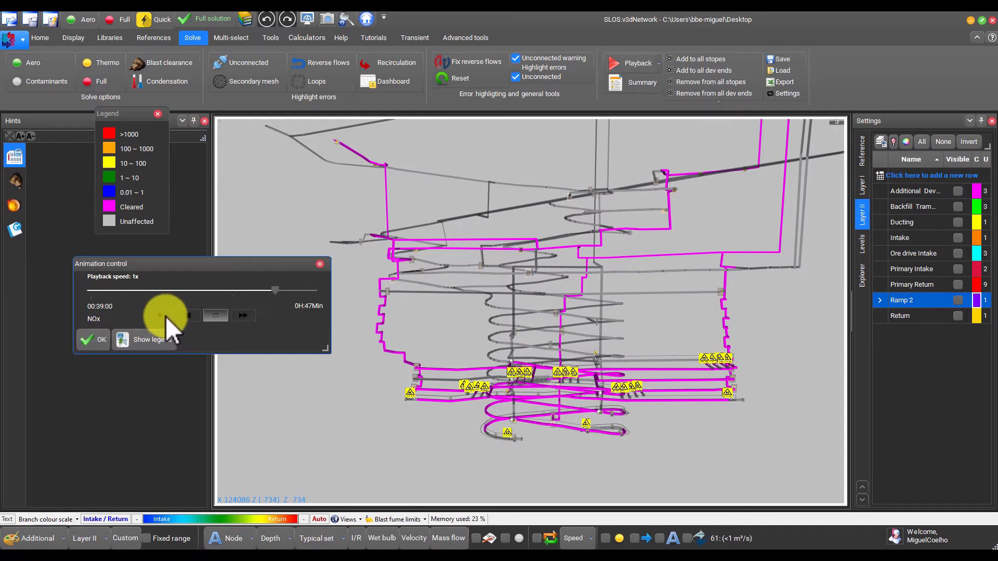
{"action": "left_click", "coordinate": [99, 340]}
Review the blast summary of the last cleared branch, Decline 2, and locate that branch in the network
{"action": "left_click_drag", "start_coordinate": [500, 347], "coordinate": [537, 268]}
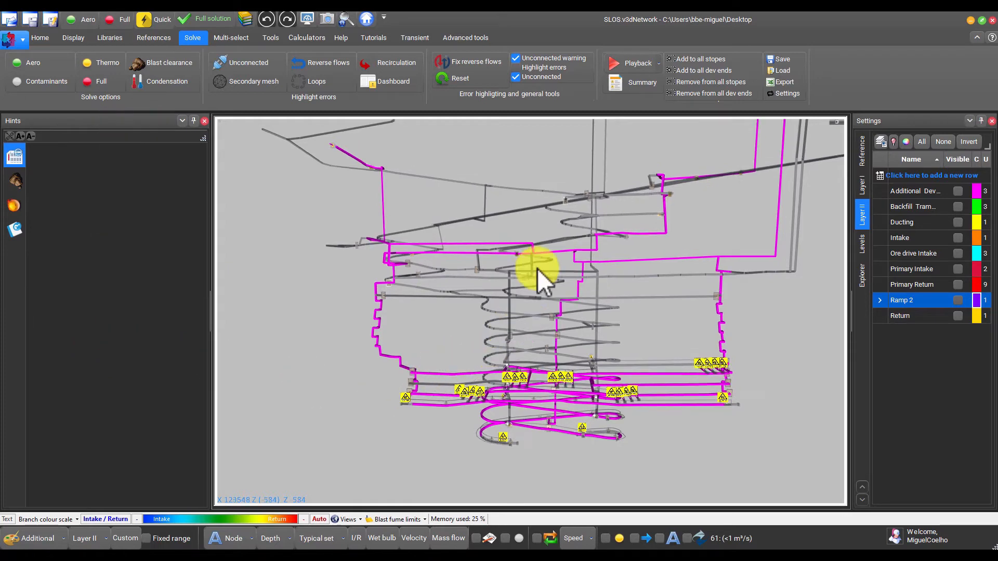
{"action": "left_click", "coordinate": [622, 81]}
{"action": "left_click", "coordinate": [364, 182]}
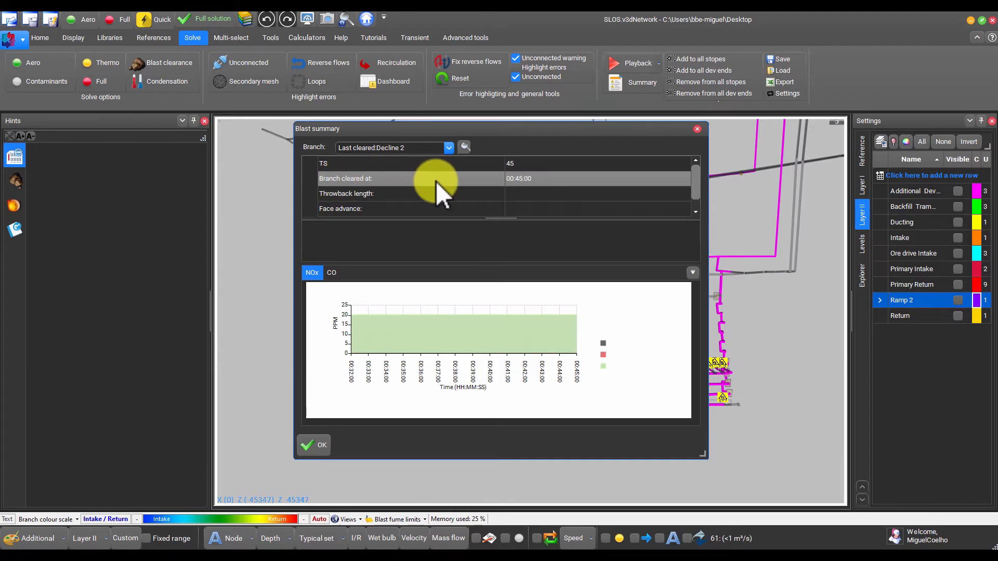
{"action": "scroll", "coordinate": [486, 199], "scroll_direction": "down", "scroll_amount": 1}
{"action": "scroll", "coordinate": [487, 198], "scroll_direction": "up", "scroll_amount": 1}
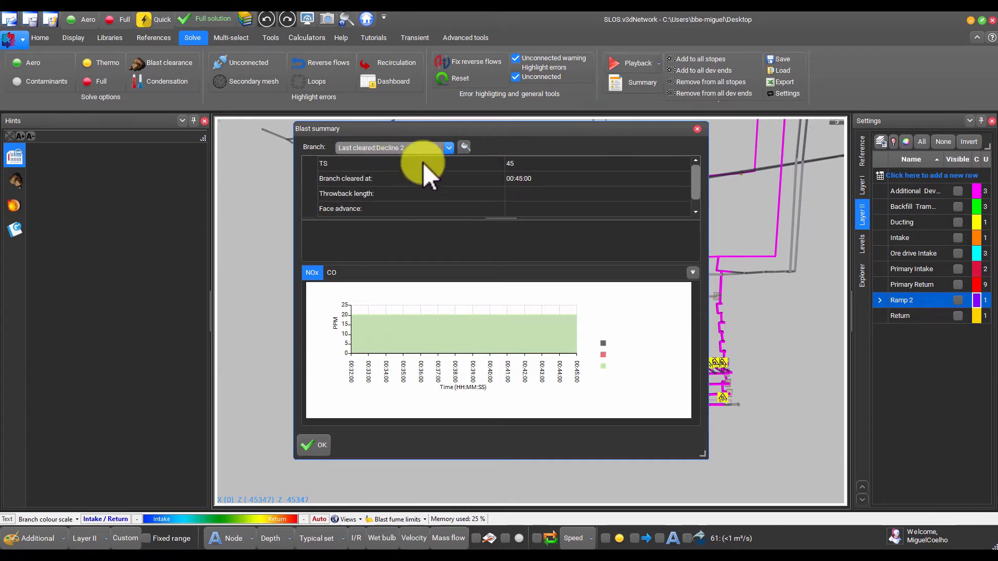
{"action": "left_click", "coordinate": [465, 147]}
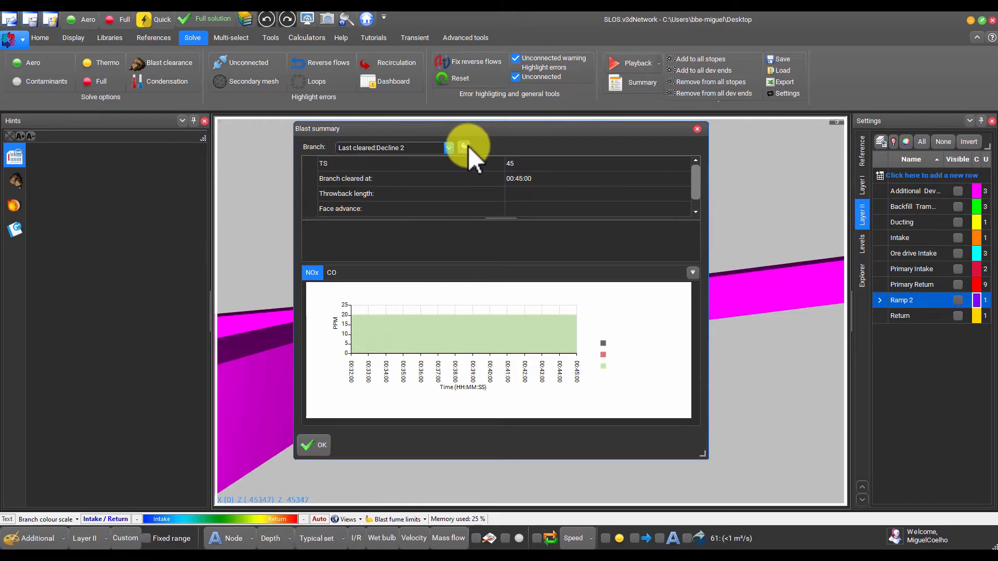
{"action": "left_click", "coordinate": [318, 443]}
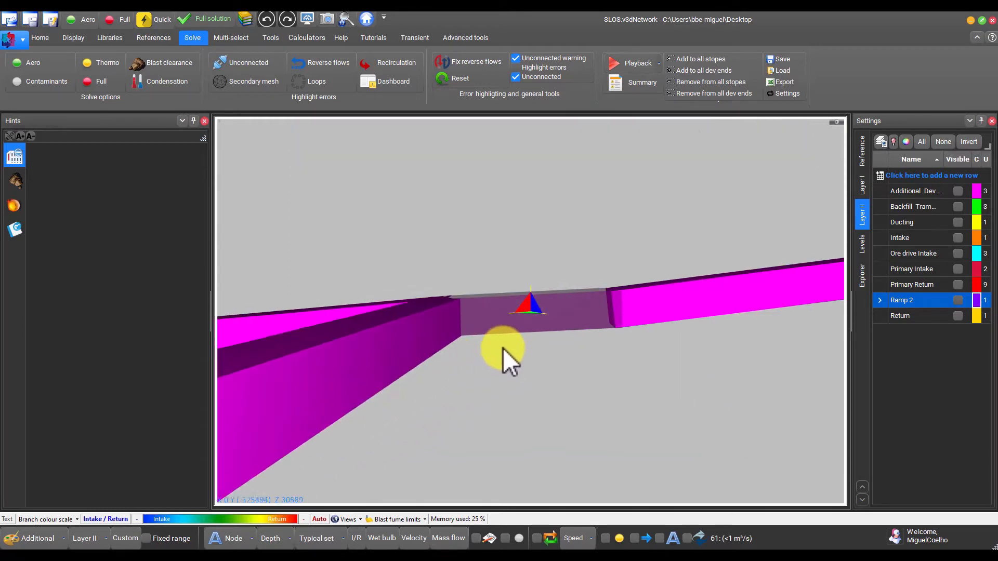
Inspect the tunnel settings of the short footwall drive beside the raise on Level -584 without changing them
{"action": "scroll", "coordinate": [521, 348], "scroll_direction": "up", "scroll_amount": 3}
{"action": "scroll", "coordinate": [523, 349], "scroll_direction": "down", "scroll_amount": 8}
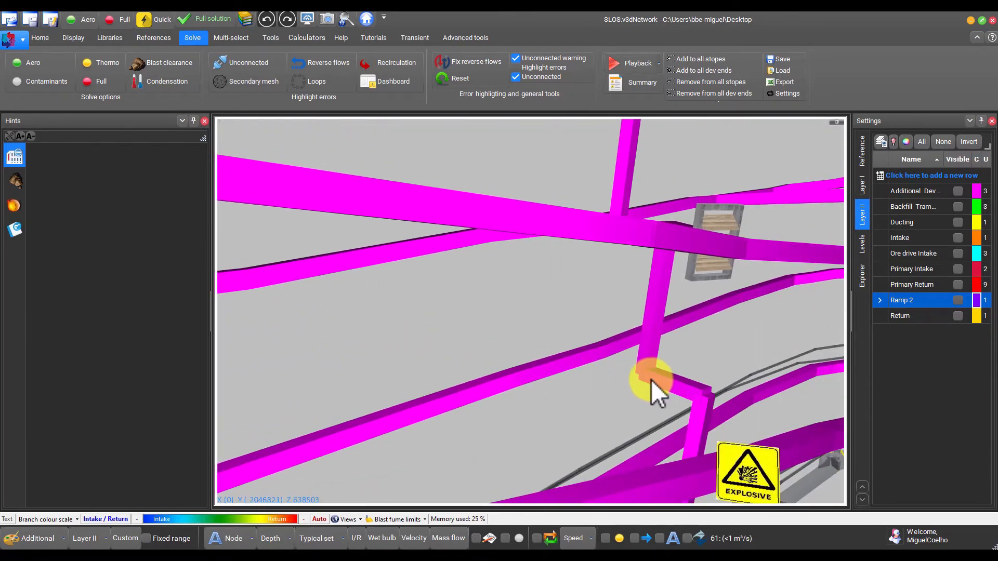
{"action": "scroll", "coordinate": [609, 404], "scroll_direction": "down", "scroll_amount": 8}
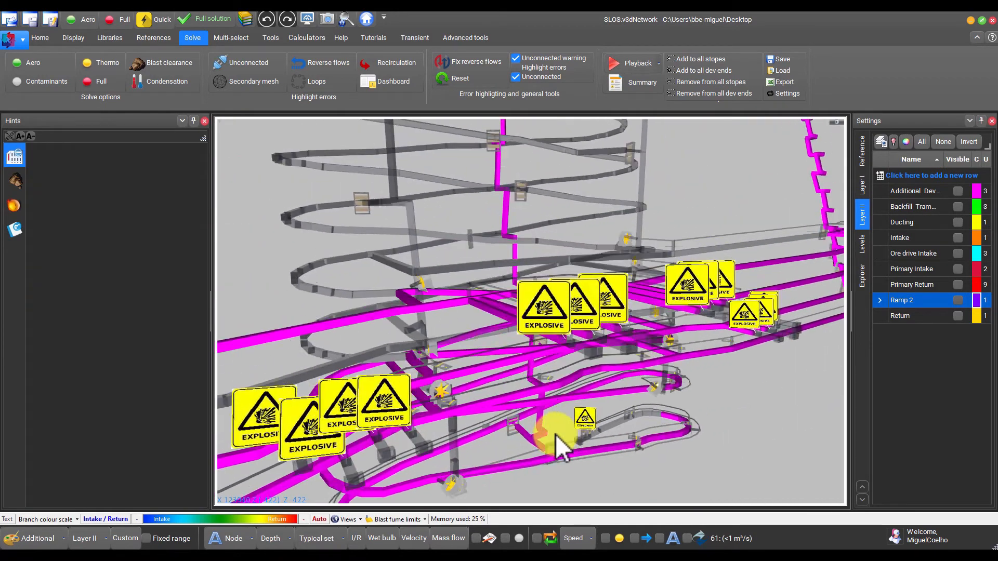
{"action": "left_click_drag", "start_coordinate": [523, 423], "coordinate": [500, 347]}
{"action": "scroll", "coordinate": [487, 382], "scroll_direction": "down", "scroll_amount": 3}
{"action": "scroll", "coordinate": [509, 335], "scroll_direction": "up", "scroll_amount": 6}
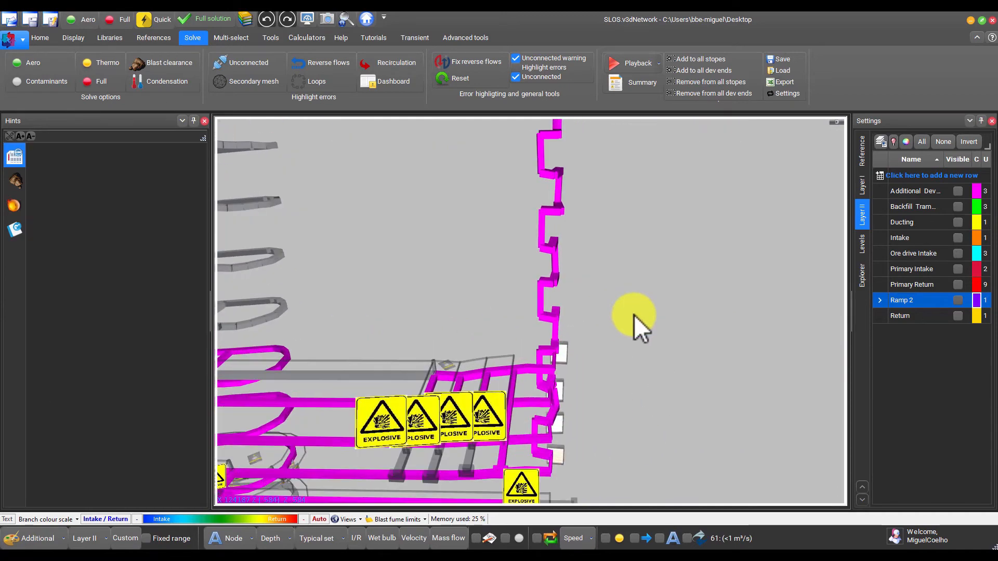
{"action": "scroll", "coordinate": [496, 342], "scroll_direction": "up", "scroll_amount": 6}
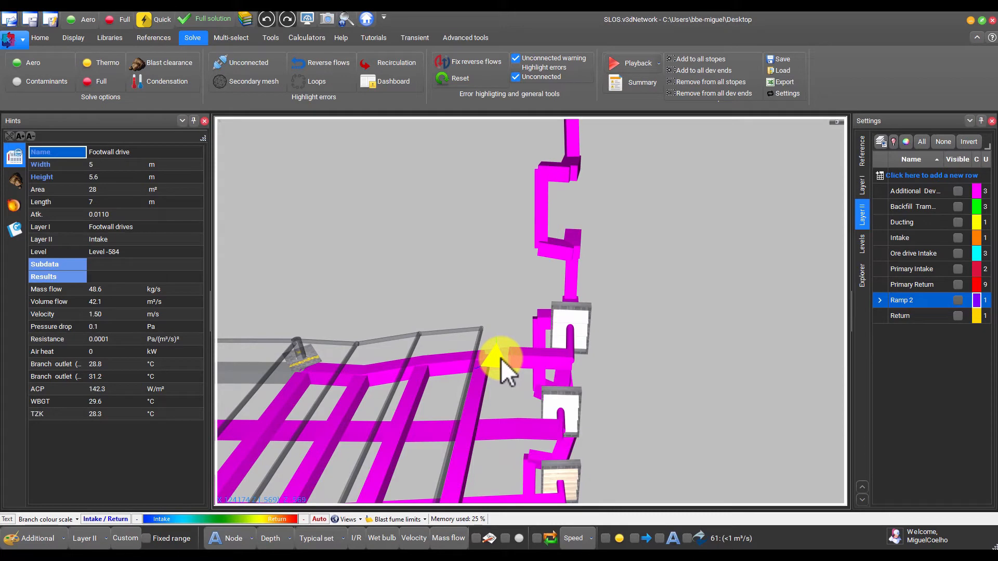
{"action": "double_click", "coordinate": [500, 358]}
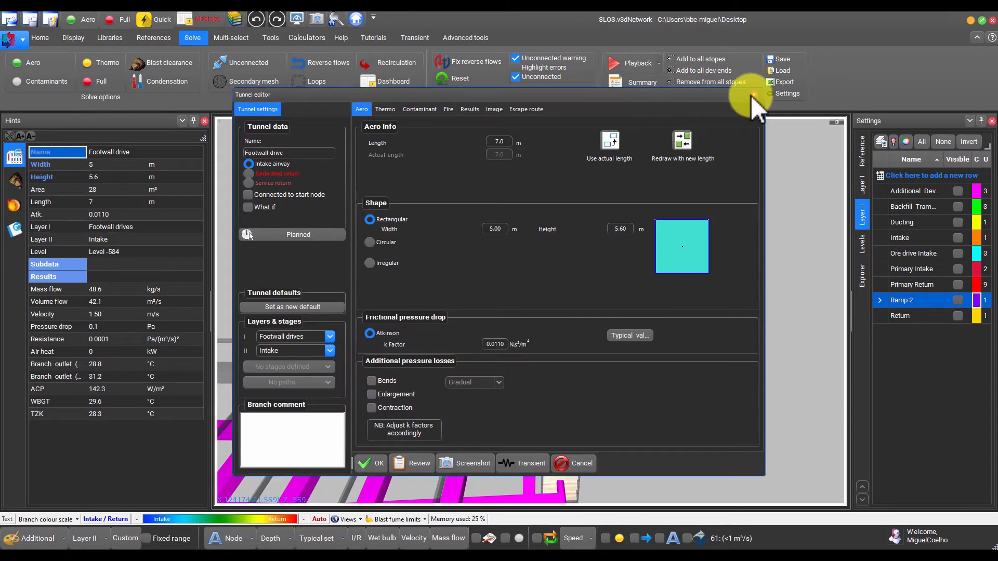
{"action": "left_click", "coordinate": [752, 95]}
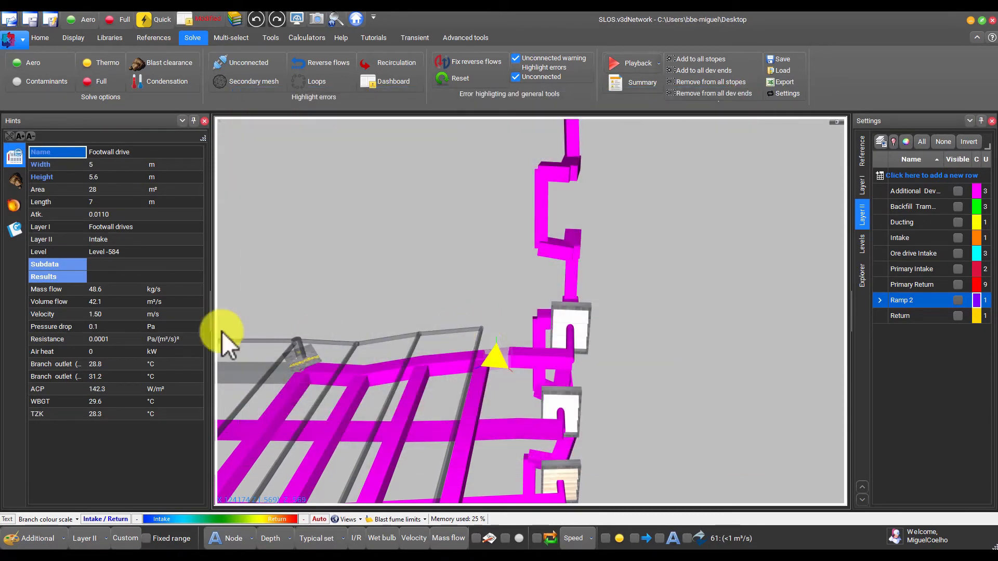
Switch the hints to contaminant graphs, widen them, and display the footwall drive's NOx and CO concentration curves
{"action": "left_click", "coordinate": [14, 182]}
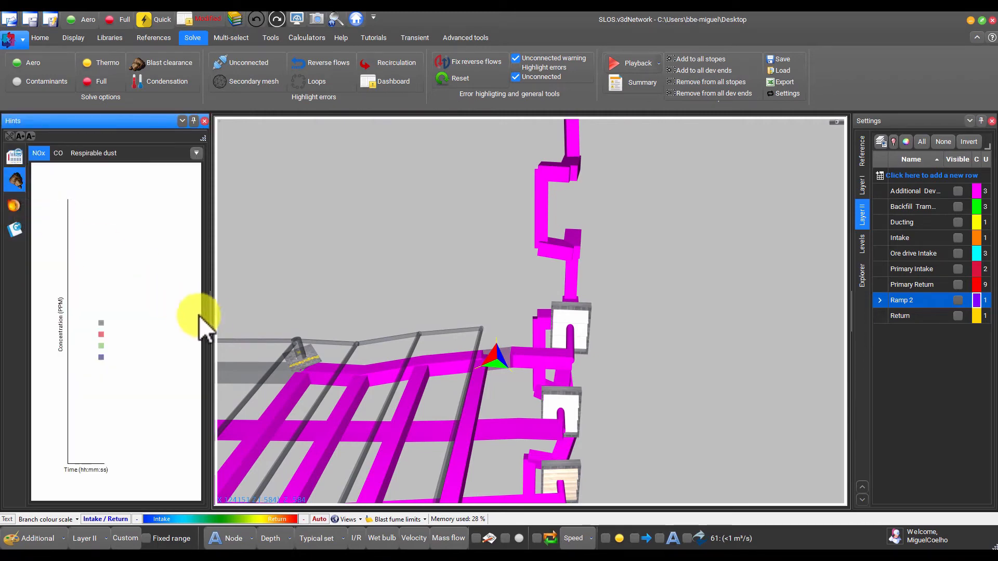
{"action": "left_click_drag", "start_coordinate": [211, 312], "coordinate": [405, 326]}
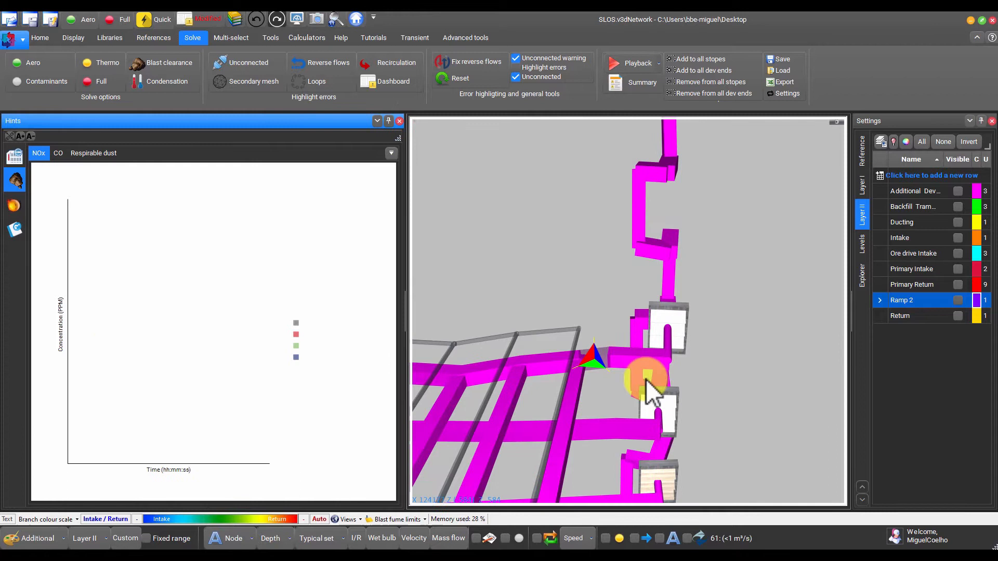
{"action": "left_click", "coordinate": [597, 358]}
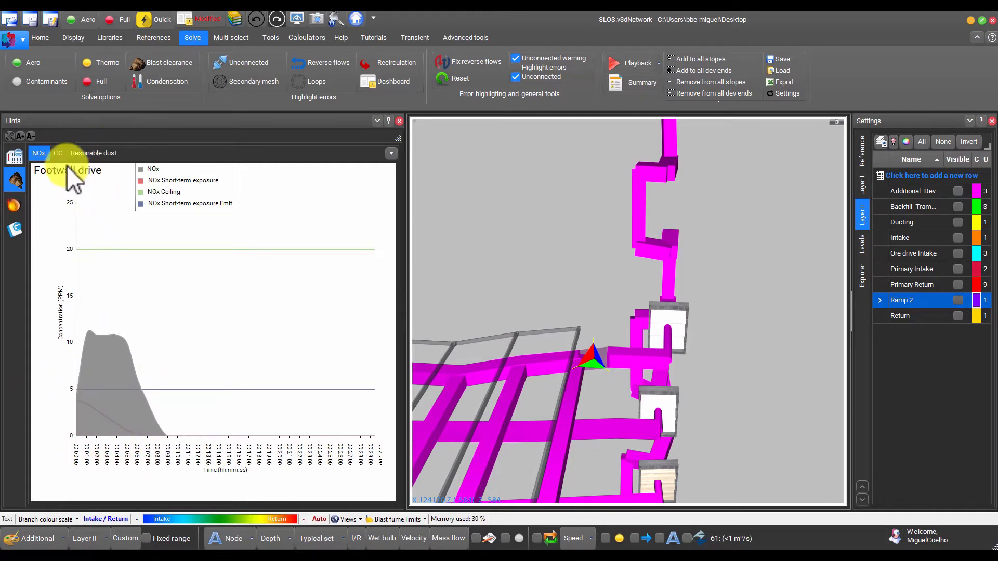
{"action": "left_click", "coordinate": [58, 152]}
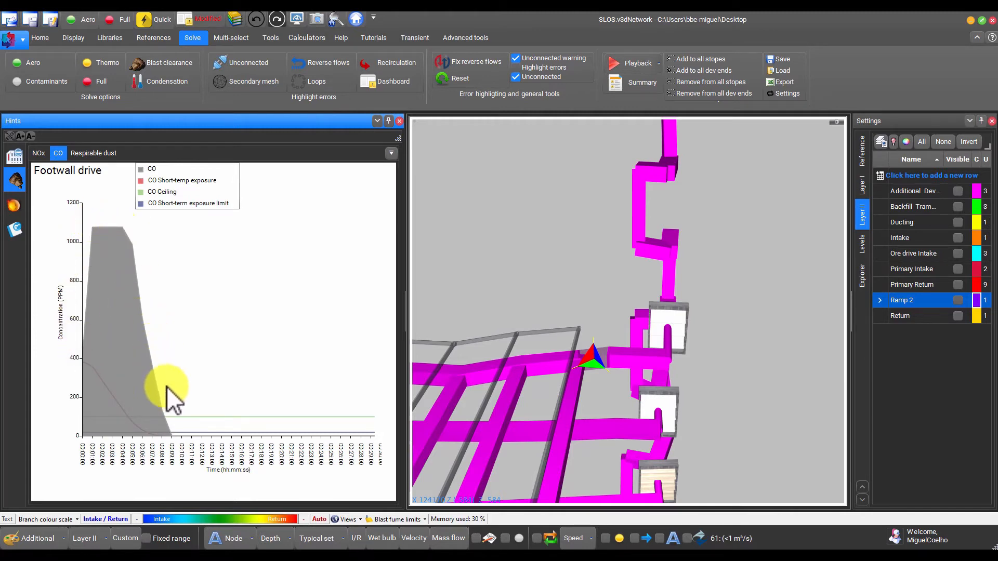
Display the CO concentration graph of the East FAR branch above the stepped raise
{"action": "scroll", "coordinate": [556, 291], "scroll_direction": "down", "scroll_amount": 5}
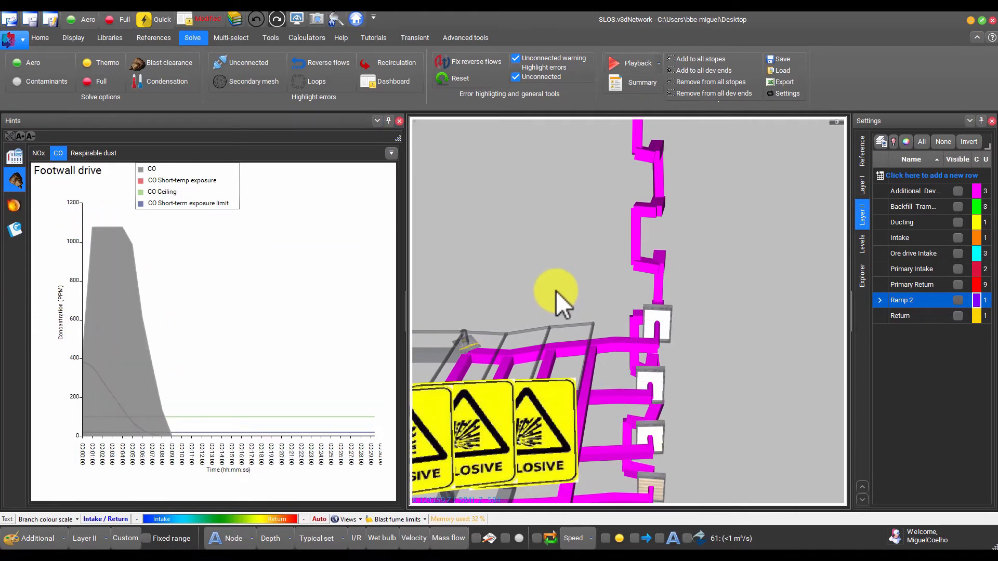
{"action": "scroll", "coordinate": [561, 319], "scroll_direction": "down", "scroll_amount": 4}
{"action": "left_click_drag", "start_coordinate": [637, 251], "coordinate": [663, 323]}
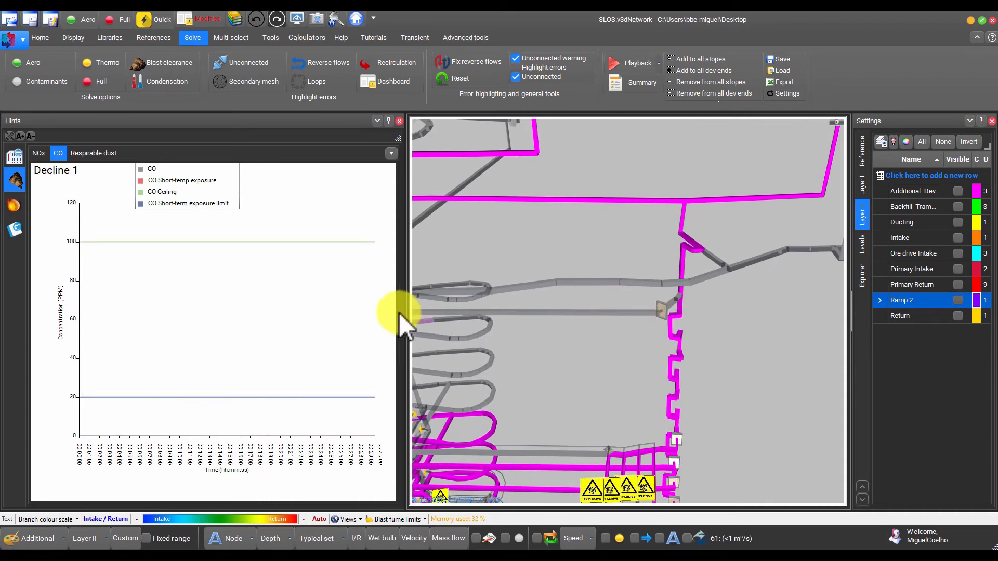
{"action": "mouse_move", "coordinate": [405, 310]}
{"action": "left_mouse_down"}
{"action": "mouse_move", "coordinate": [466, 309]}
{"action": "mouse_move", "coordinate": [408, 307]}
{"action": "left_mouse_up"}
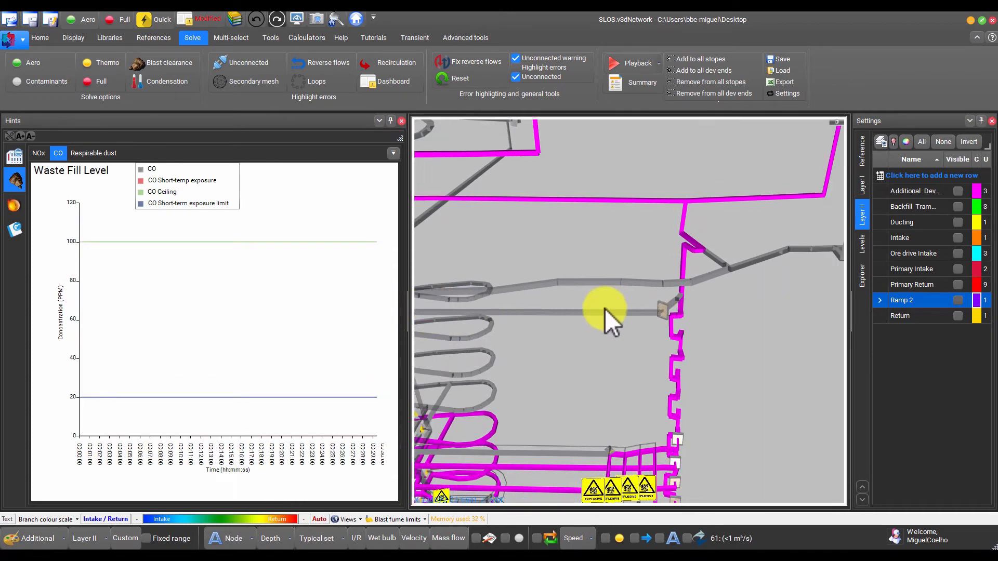
{"action": "scroll", "coordinate": [656, 333], "scroll_direction": "up", "scroll_amount": 5}
{"action": "left_click", "coordinate": [665, 307]}
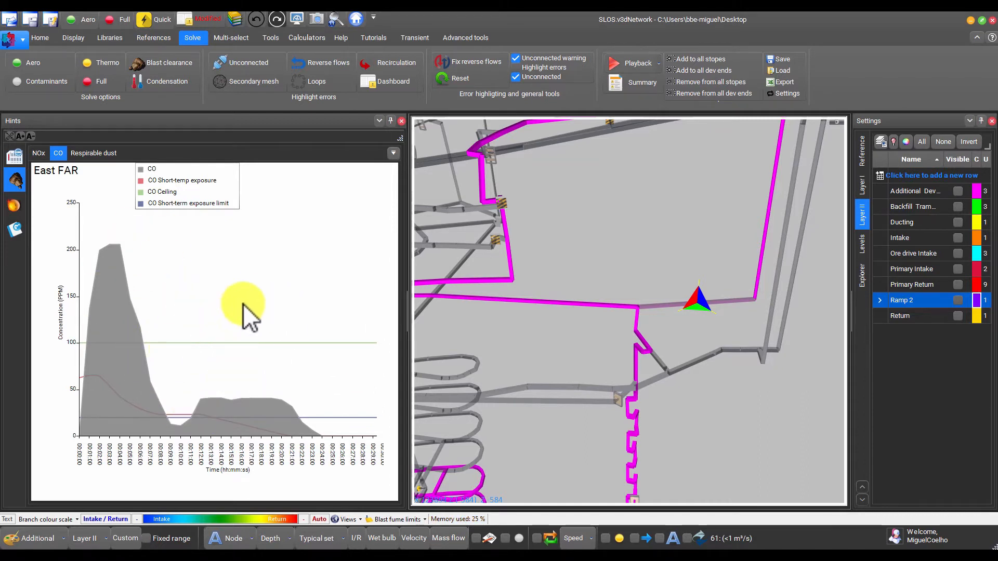
Copy the East FAR CO graph to the clipboard and deselect the branch
{"action": "right_click", "coordinate": [238, 285]}
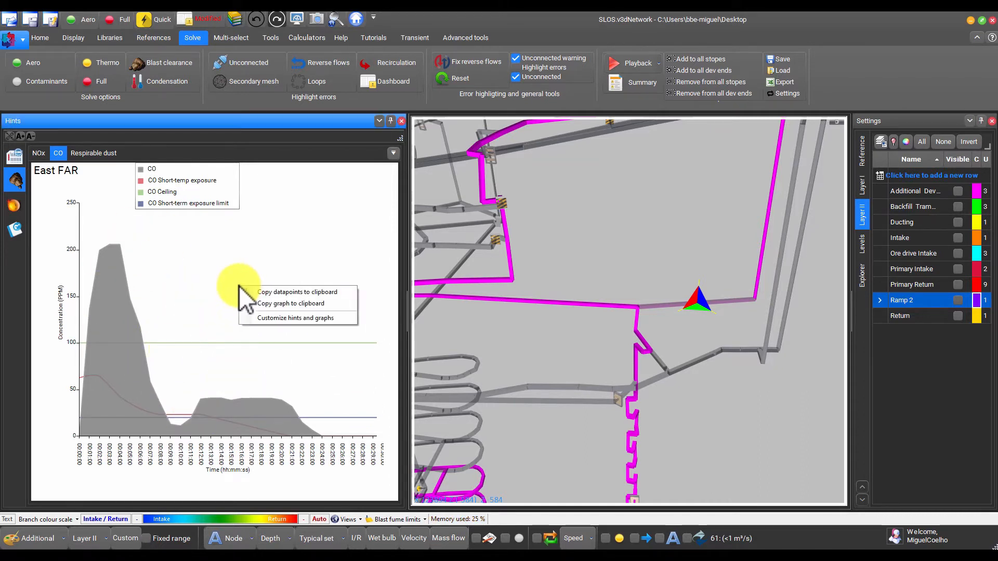
{"action": "left_click", "coordinate": [316, 303]}
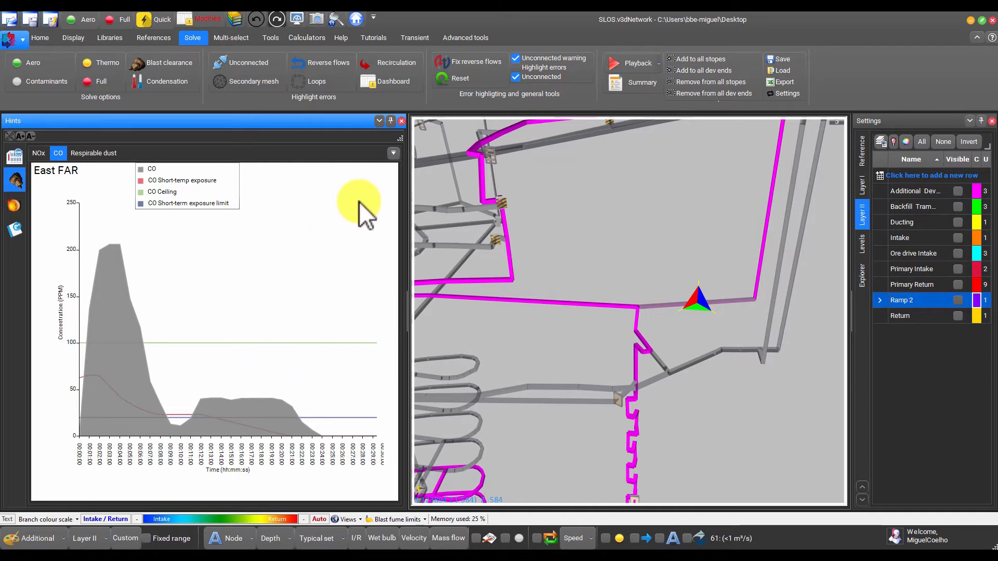
{"action": "scroll", "coordinate": [617, 347], "scroll_direction": "down", "scroll_amount": 1}
{"action": "left_click", "coordinate": [616, 347]}
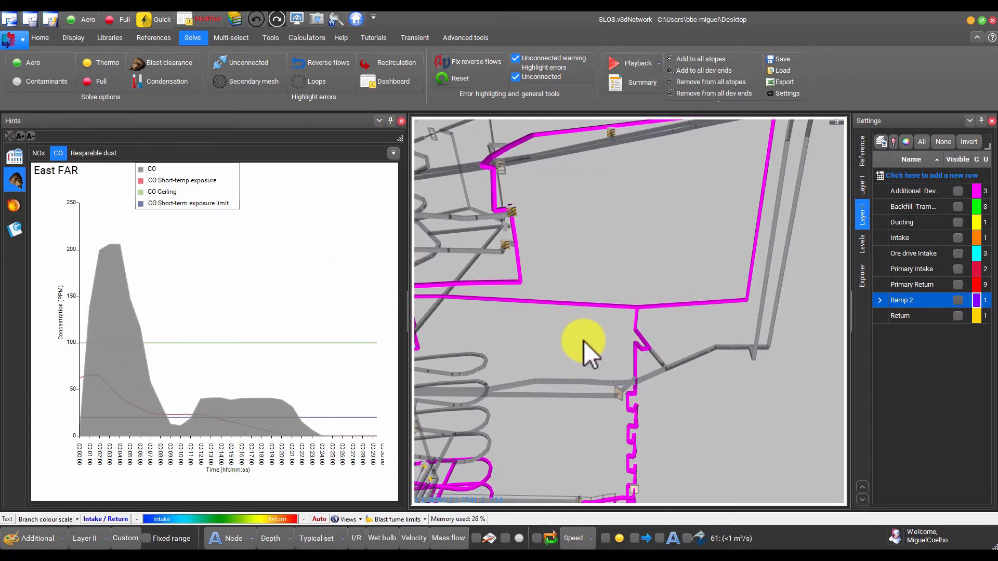
{"action": "scroll", "coordinate": [572, 341], "scroll_direction": "down", "scroll_amount": 7}
{"action": "left_click_drag", "start_coordinate": [502, 338], "coordinate": [631, 278]}
{"action": "scroll", "coordinate": [644, 389], "scroll_direction": "up", "scroll_amount": 3}
{"action": "scroll", "coordinate": [639, 366], "scroll_direction": "down", "scroll_amount": 4}
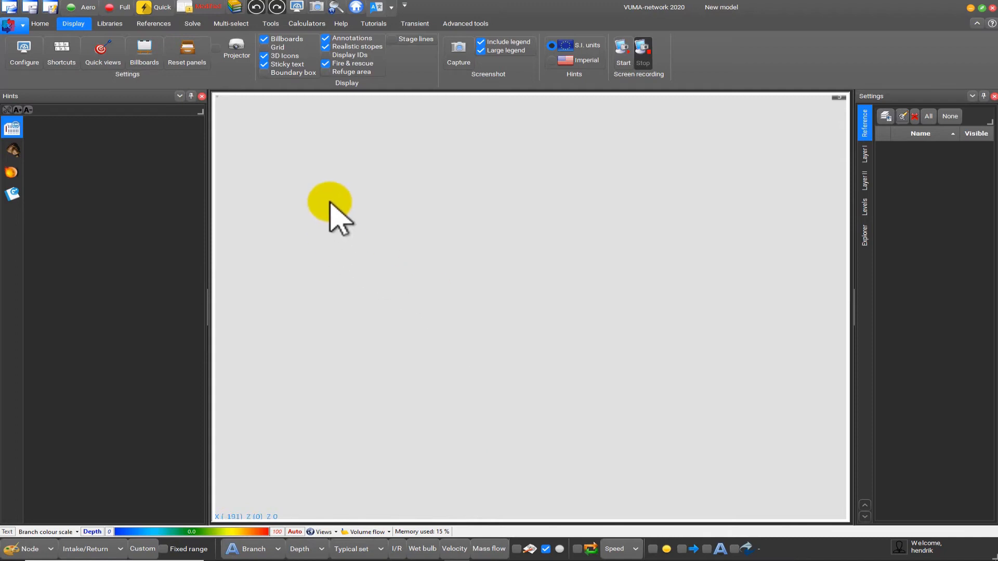
Load the advanced What-if model example and colour its branches by intake and return
{"action": "left_click", "coordinate": [18, 24]}
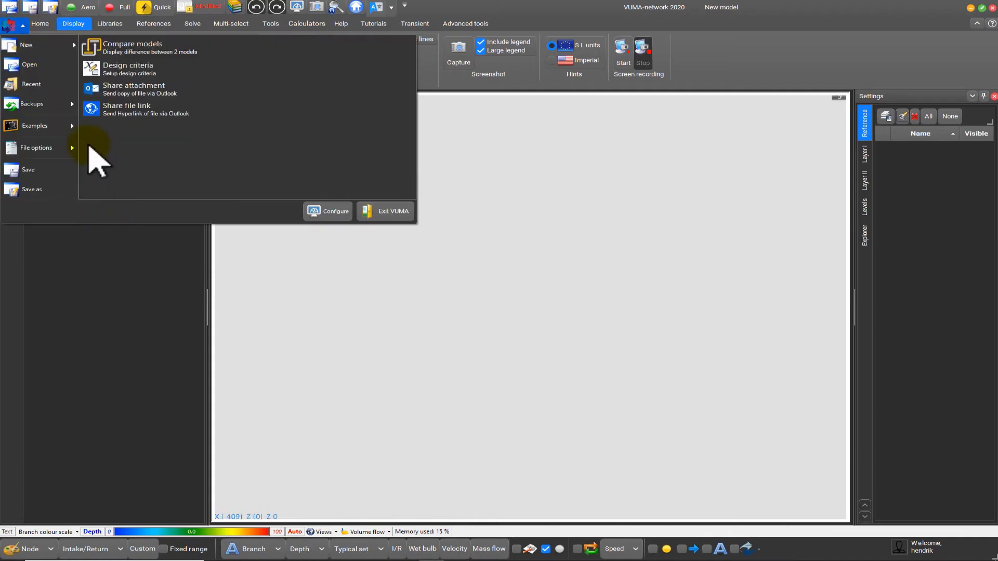
{"action": "left_click", "coordinate": [72, 125]}
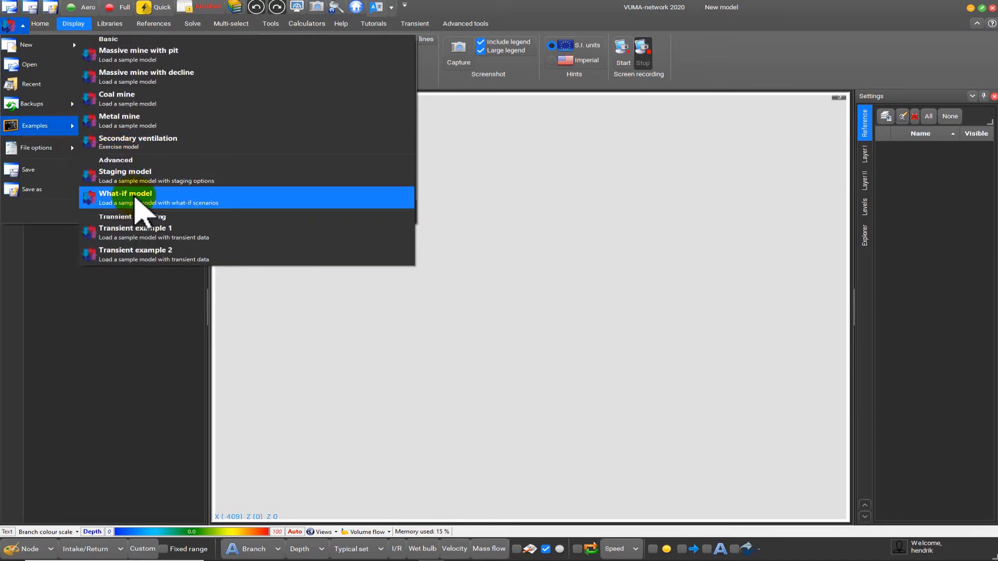
{"action": "left_click", "coordinate": [139, 208]}
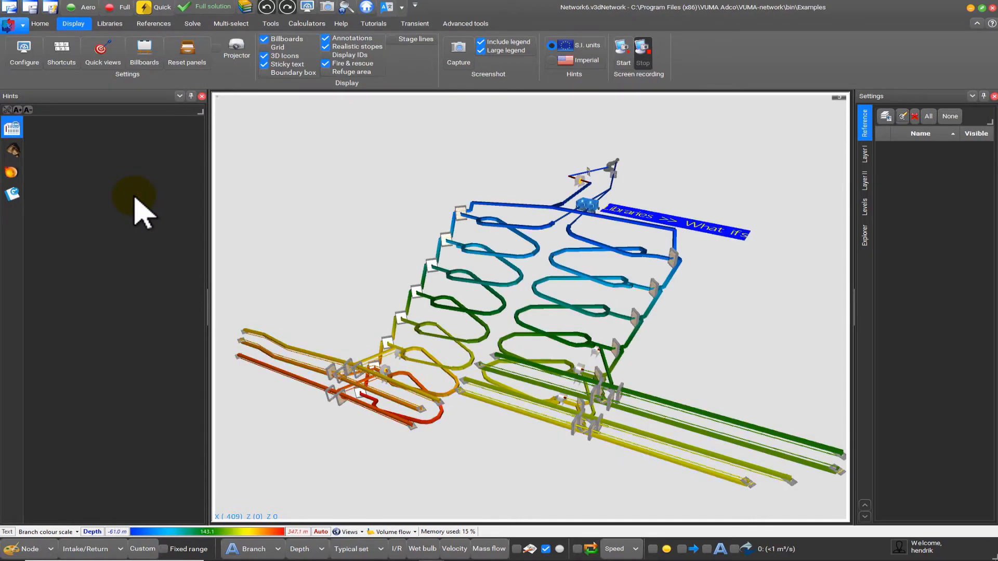
{"action": "left_click", "coordinate": [401, 548]}
{"action": "scroll", "coordinate": [606, 173], "scroll_direction": "up", "scroll_amount": 4}
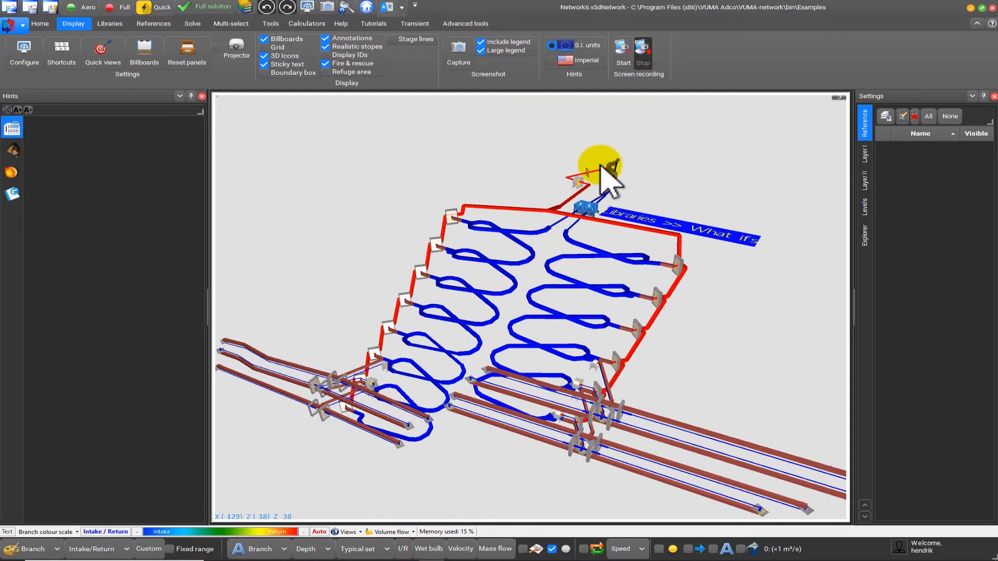
Inspect the fixed-duty settings and What if option of the BAC 1 cooler branch without changing them
{"action": "left_click", "coordinate": [554, 264]}
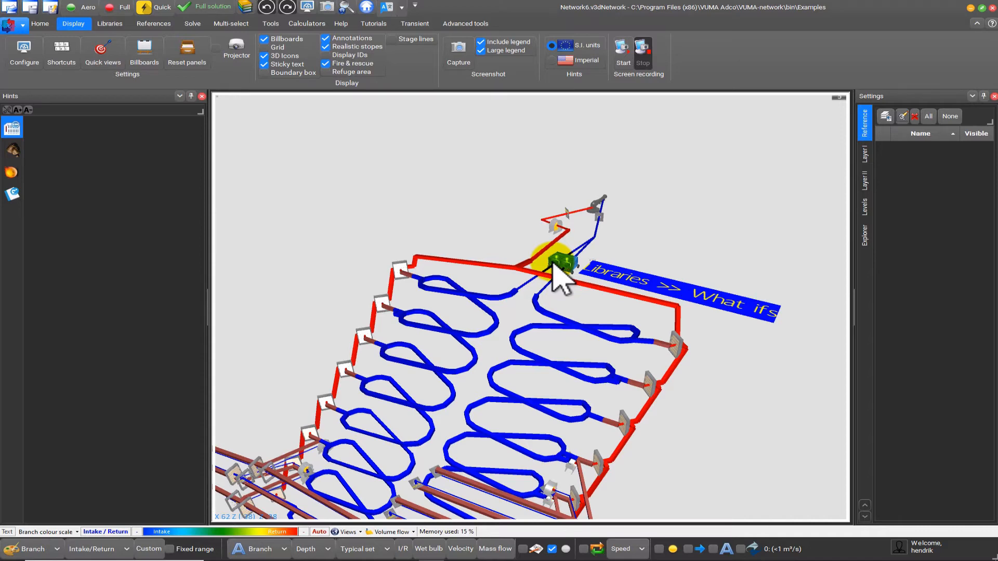
{"action": "scroll", "coordinate": [553, 263], "scroll_direction": "up", "scroll_amount": 3}
{"action": "left_click", "coordinate": [543, 279]}
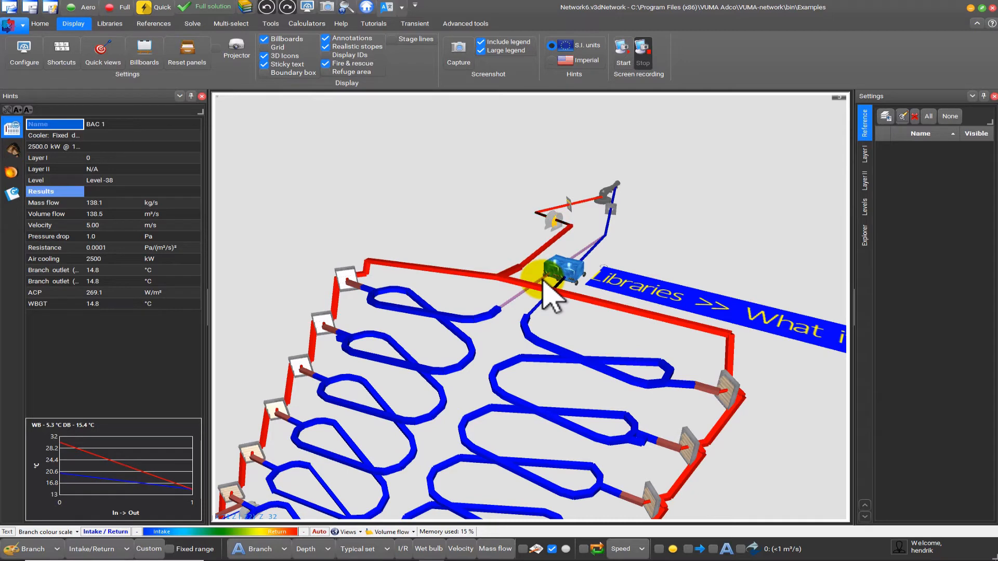
{"action": "right_click", "coordinate": [543, 281]}
{"action": "left_click", "coordinate": [582, 268]}
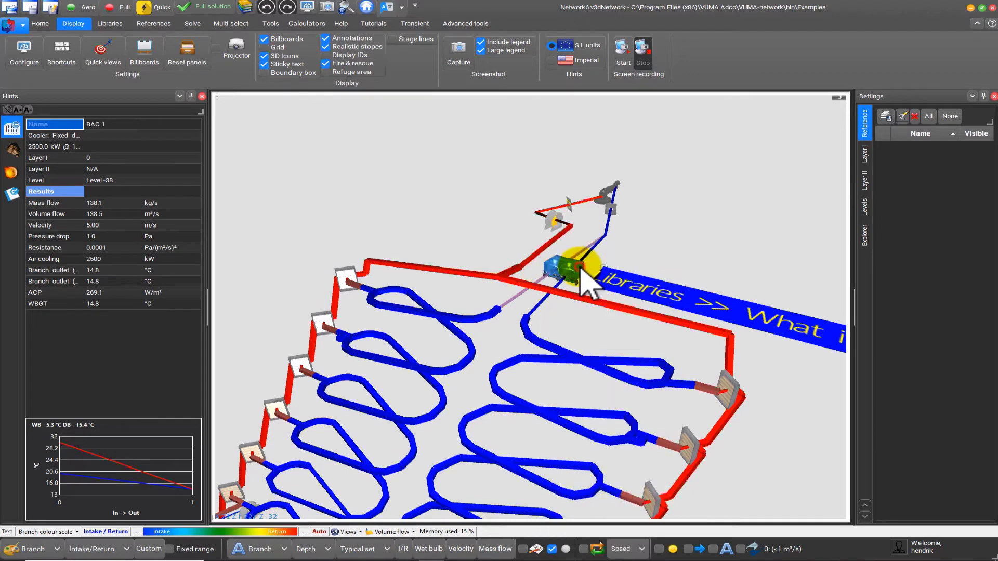
{"action": "double_click", "coordinate": [519, 266]}
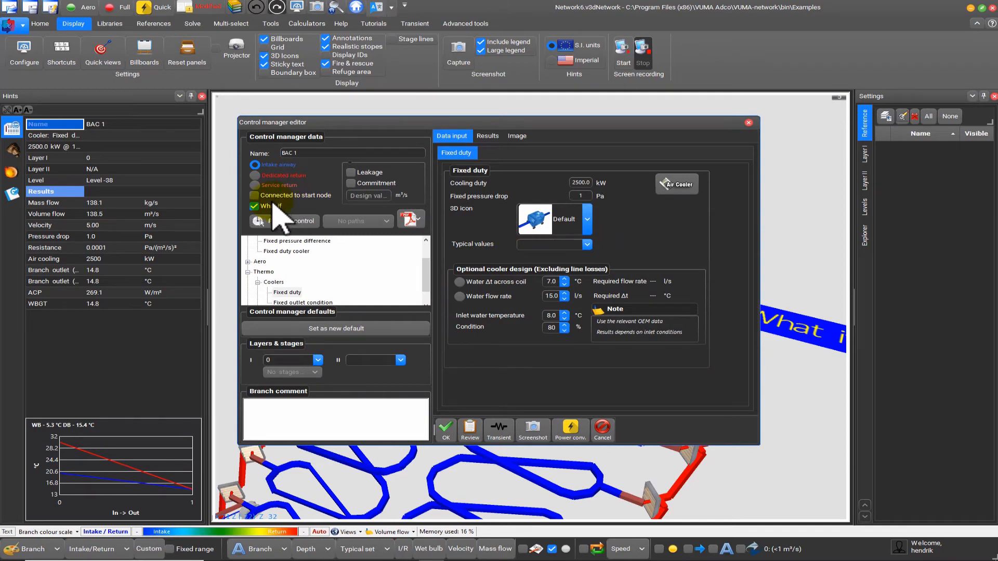
{"action": "left_click", "coordinate": [446, 430]}
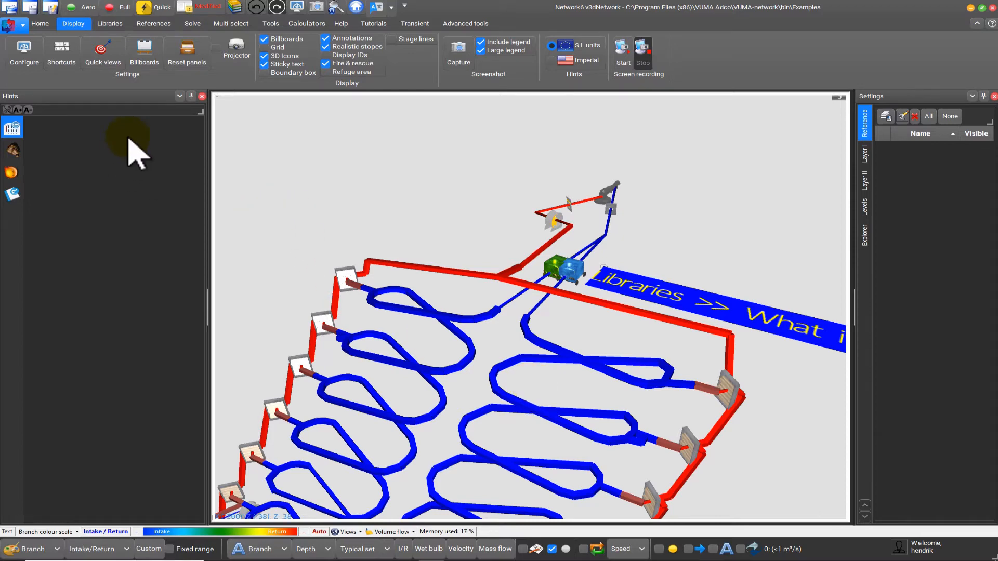
Open the What if dashboard and review the BAC 1 and BAC 2 cooler inputs across the cooling scenarios
{"action": "left_click", "coordinate": [116, 24]}
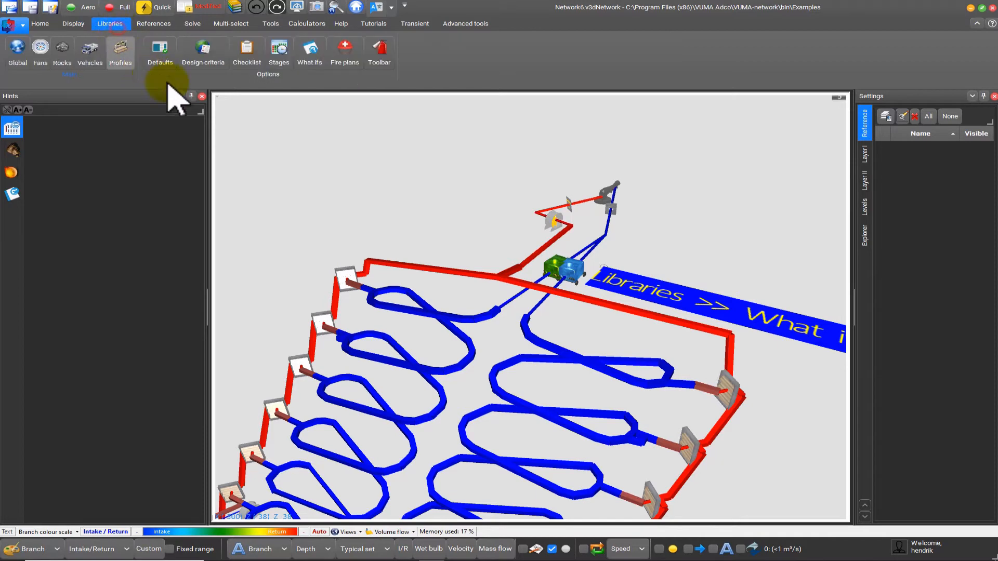
{"action": "left_click", "coordinate": [309, 63]}
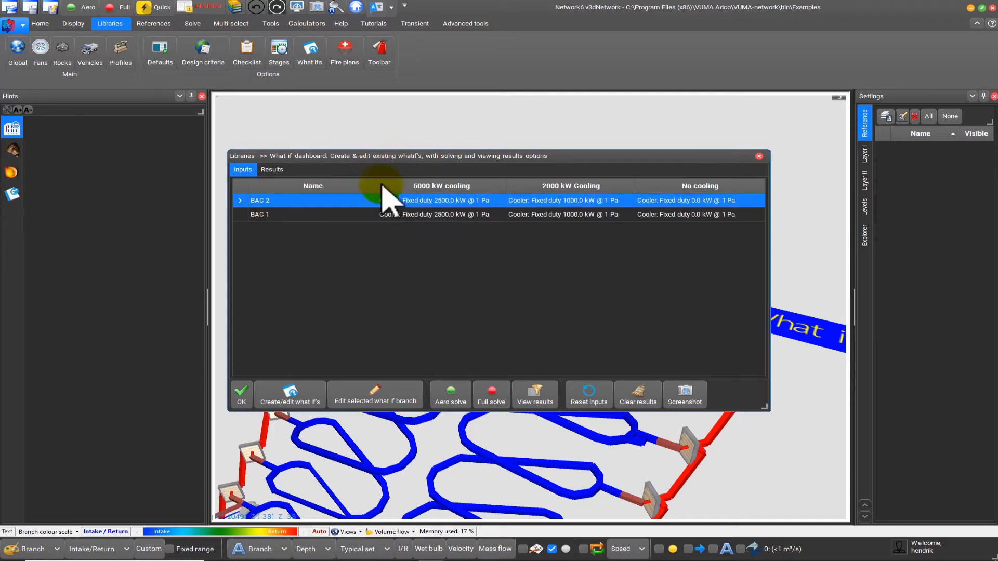
{"action": "left_click_drag", "start_coordinate": [413, 158], "coordinate": [451, 296]}
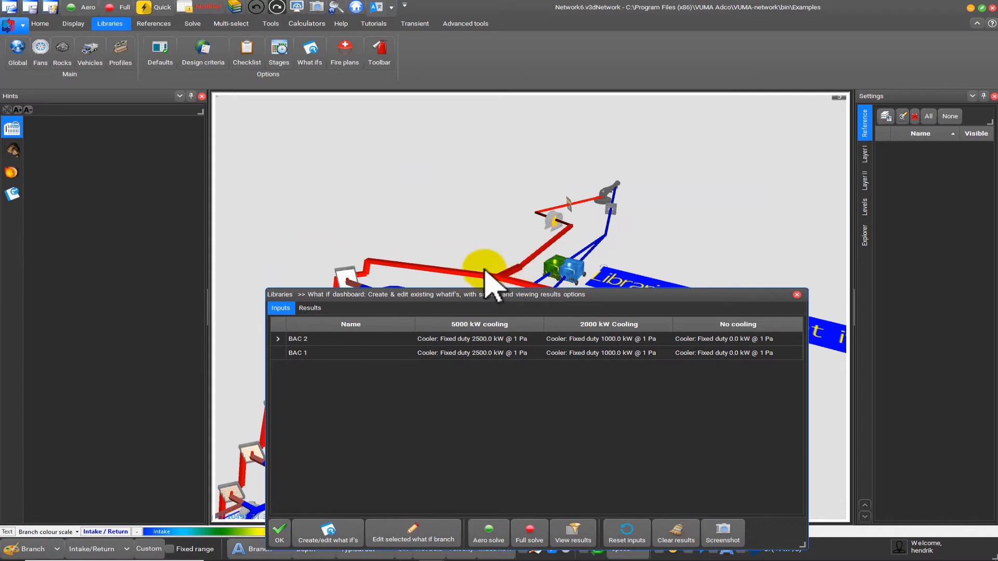
{"action": "left_click_drag", "start_coordinate": [497, 298], "coordinate": [453, 183]}
{"action": "left_click", "coordinate": [426, 216]}
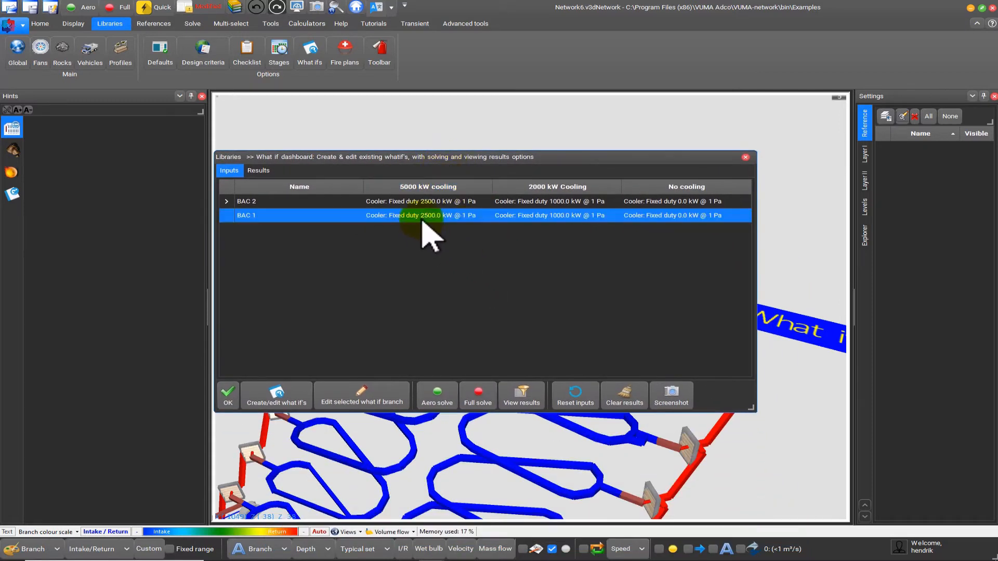
{"action": "left_click", "coordinate": [427, 203]}
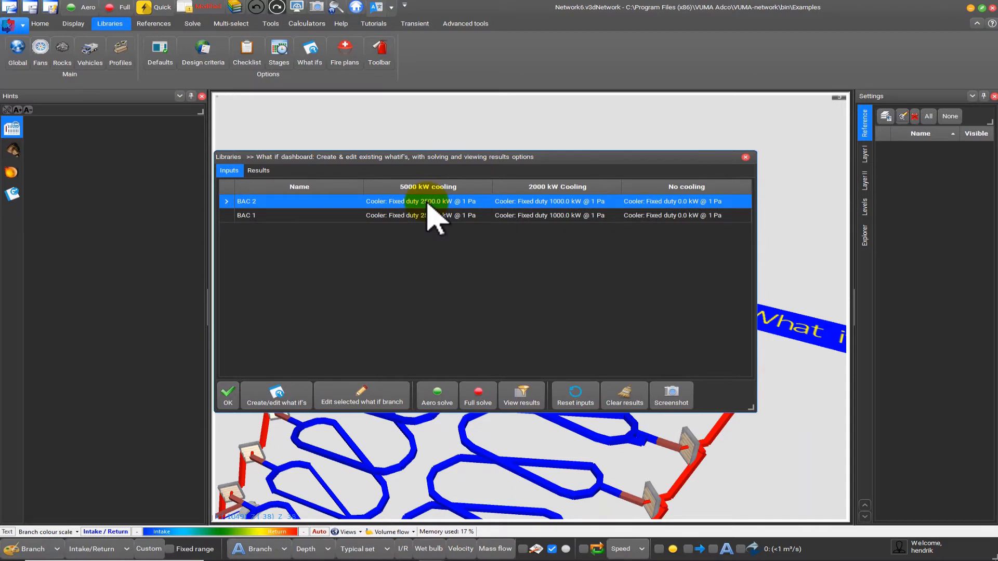
{"action": "left_click", "coordinate": [414, 186]}
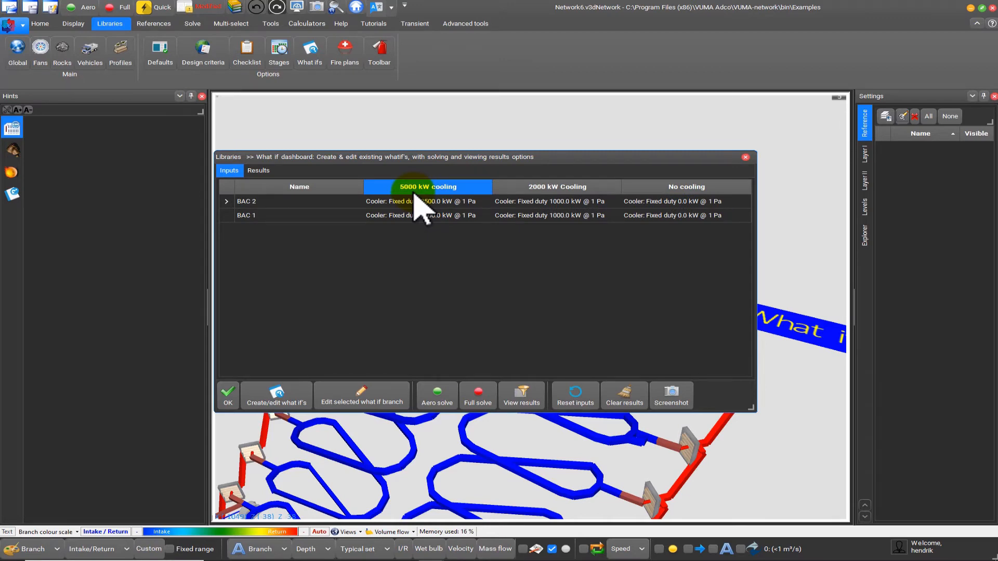
Set the cooling duty of BAC 2 to 3000 kW in the 5000 kW cooling scenario
{"action": "left_click", "coordinate": [415, 202]}
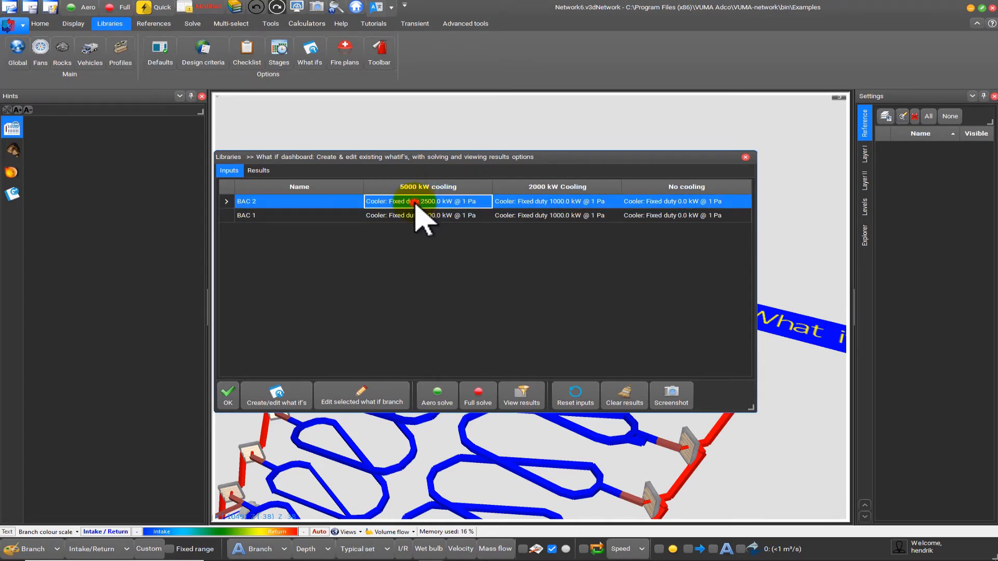
{"action": "double_click", "coordinate": [416, 203]}
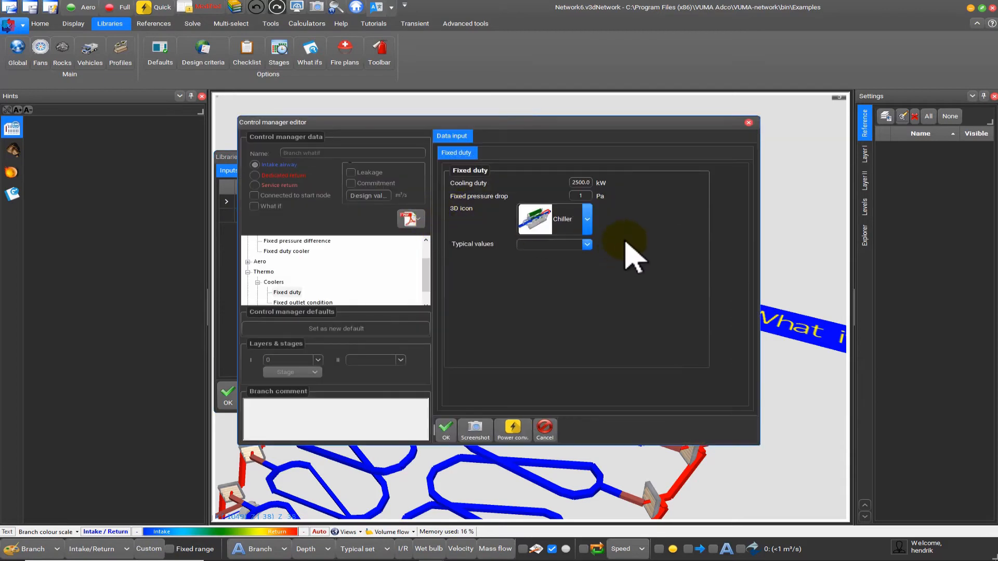
{"action": "left_click", "coordinate": [587, 182]}
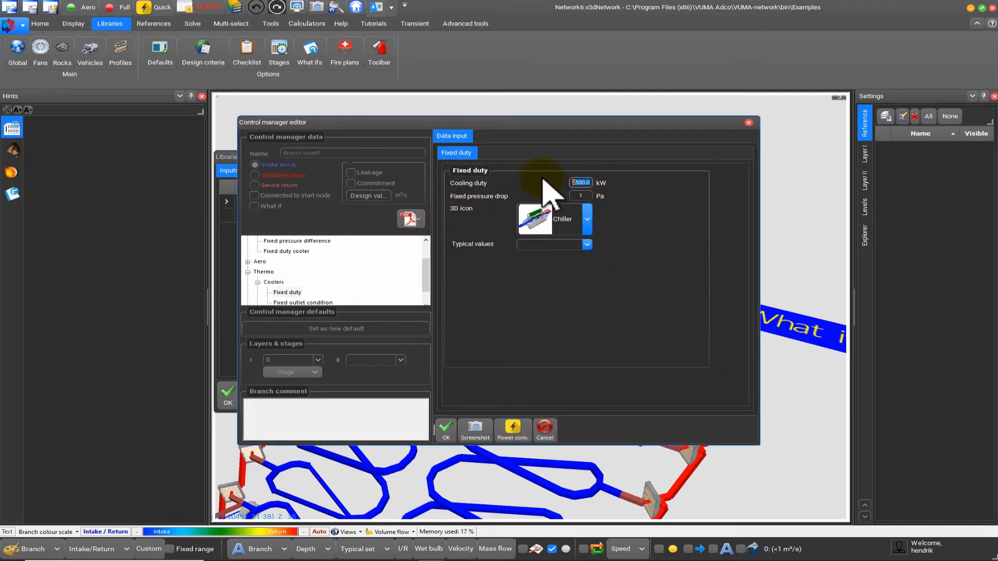
{"action": "type", "text": "3000"}
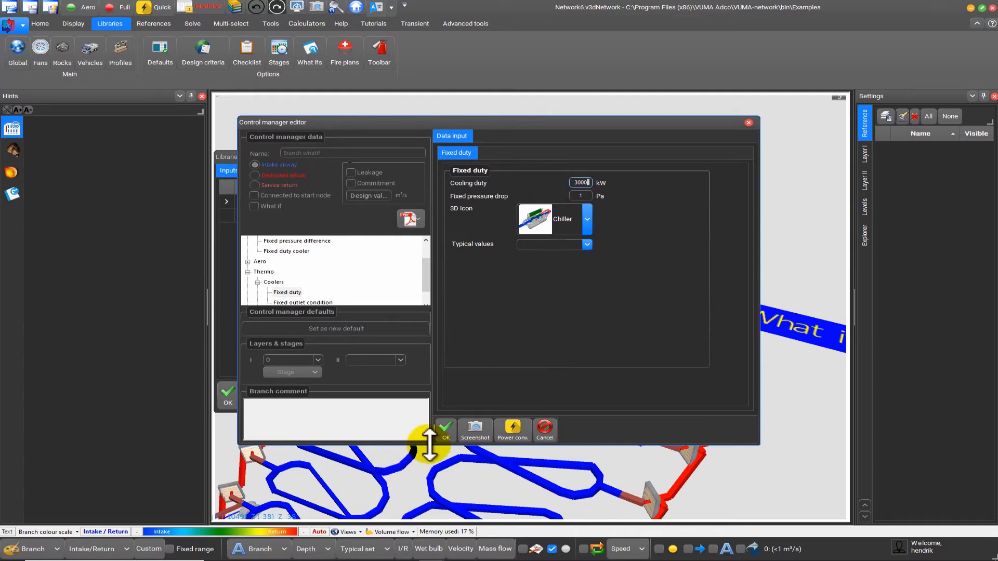
{"action": "left_click", "coordinate": [445, 429]}
Set the cooling duty of BAC 1 to 2000 kW in the 5000 kW cooling scenario
{"action": "left_click", "coordinate": [474, 216]}
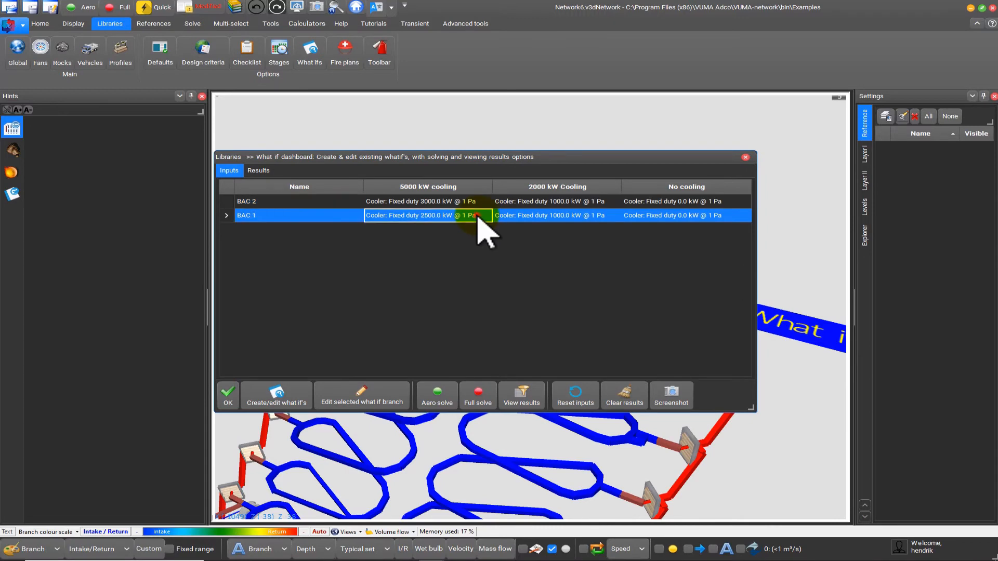
{"action": "double_click", "coordinate": [478, 217]}
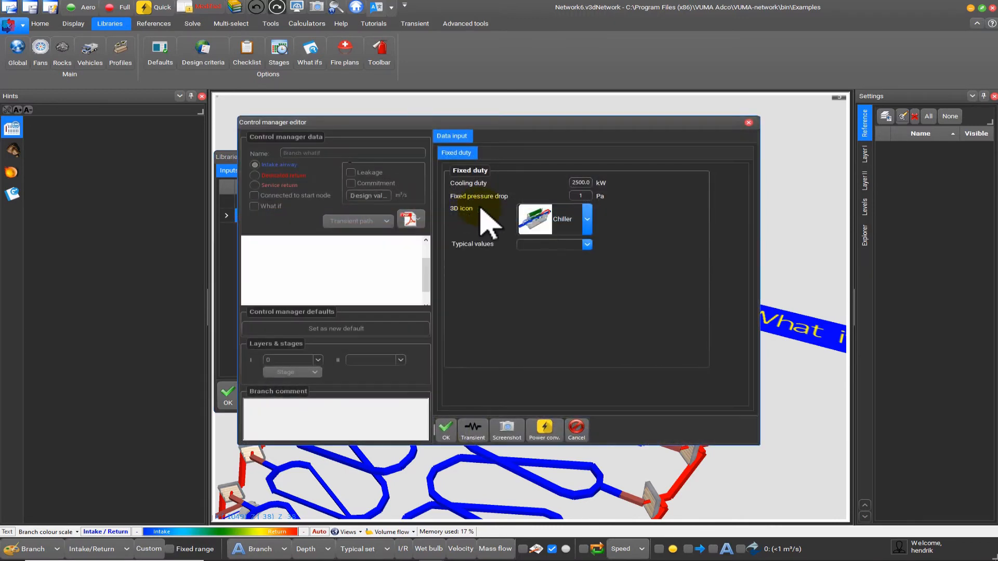
{"action": "left_click", "coordinate": [588, 183]}
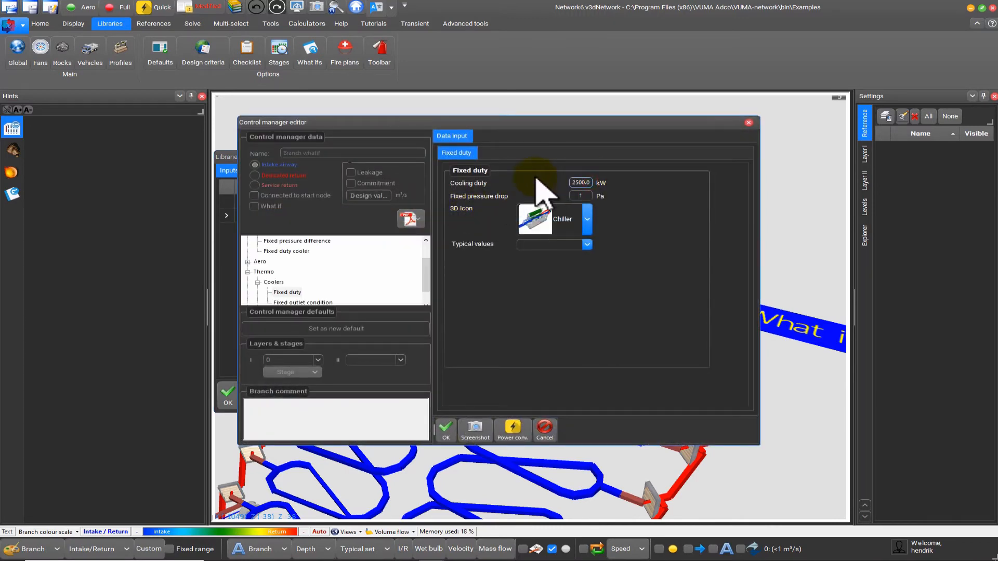
{"action": "key", "text": "shift+Left"}
{"action": "key", "text": "shift+Left"}
{"action": "key", "text": "Delete"}
{"action": "type", "text": "20"}
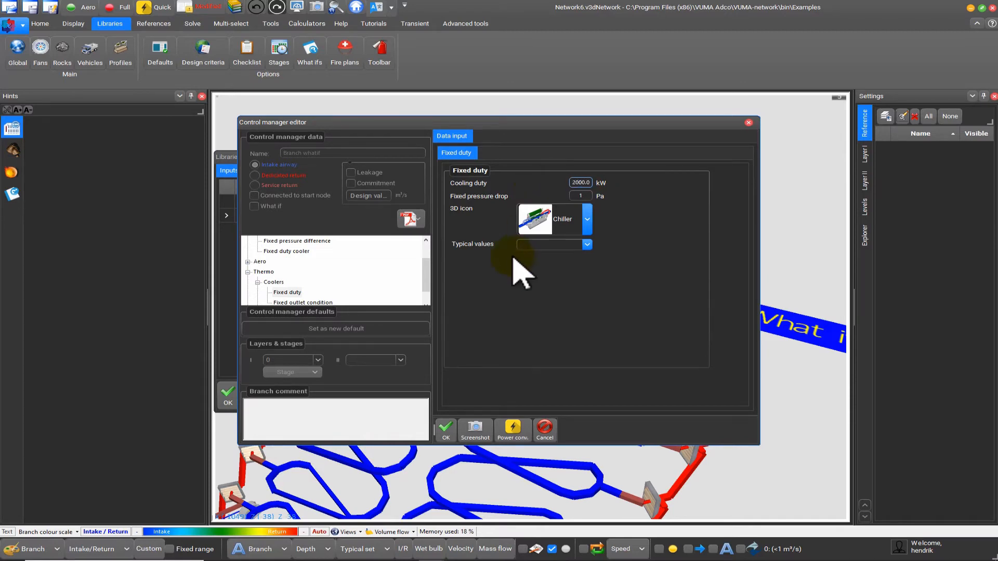
{"action": "left_click", "coordinate": [445, 429]}
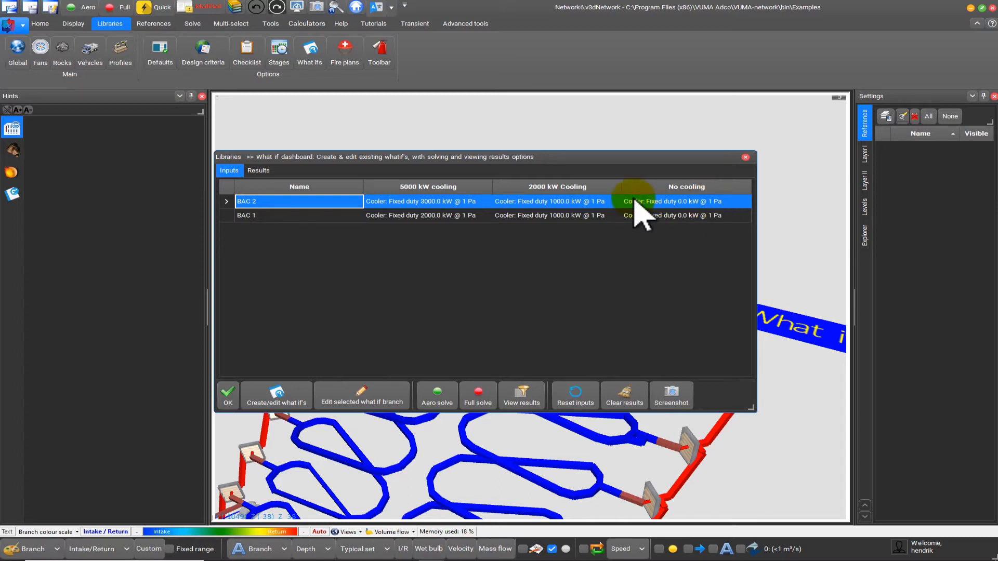
Run a full solve of all what-if scenarios and close the dashboard
{"action": "left_click", "coordinate": [479, 398]}
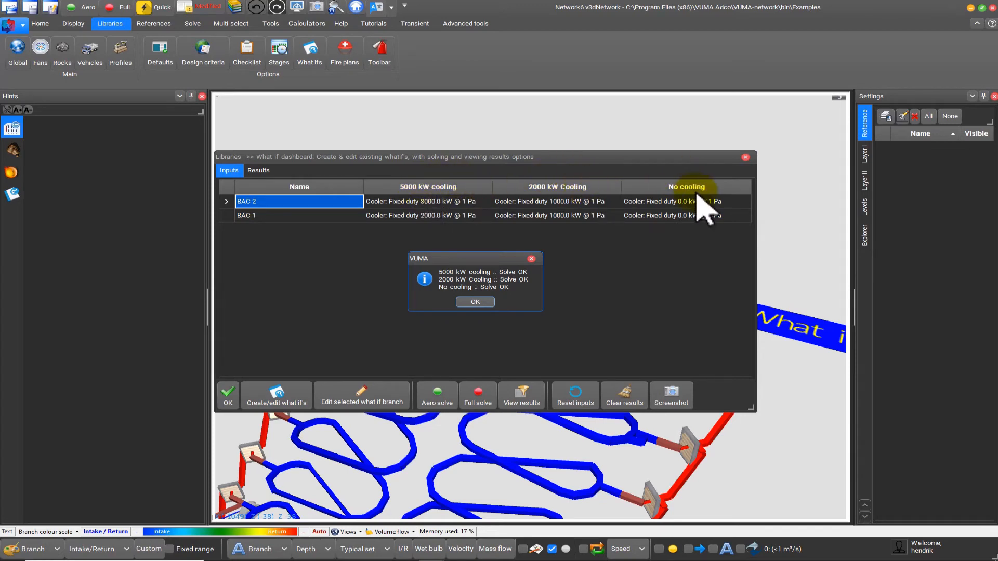
{"action": "left_click", "coordinate": [466, 302]}
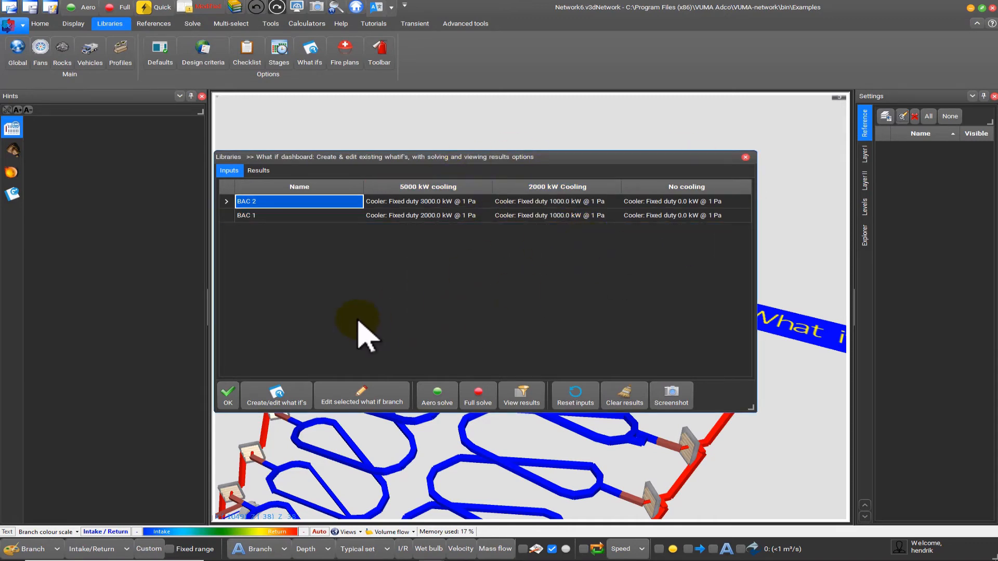
{"action": "left_click", "coordinate": [231, 401]}
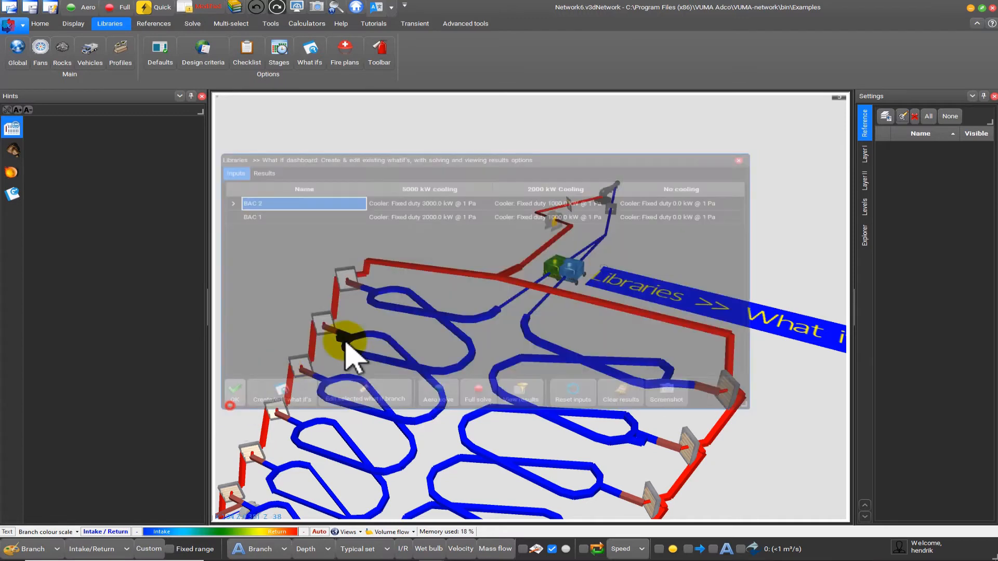
Switch the hints to what-if results and view the scenario graphs of the ramp branches and BAC 1
{"action": "scroll", "coordinate": [436, 304], "scroll_direction": "down", "scroll_amount": 3}
{"action": "scroll", "coordinate": [478, 303], "scroll_direction": "up", "scroll_amount": 2}
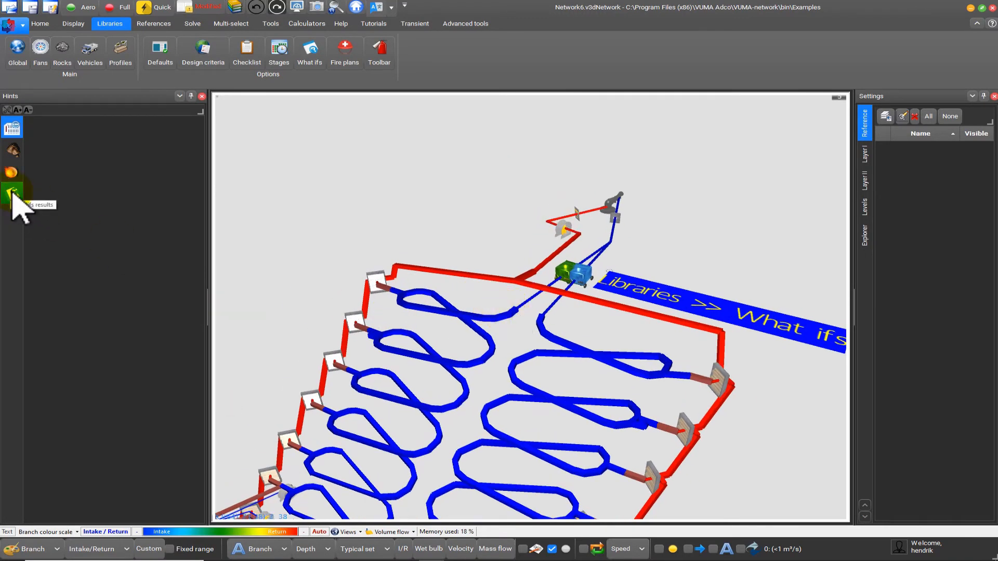
{"action": "left_click", "coordinate": [13, 193]}
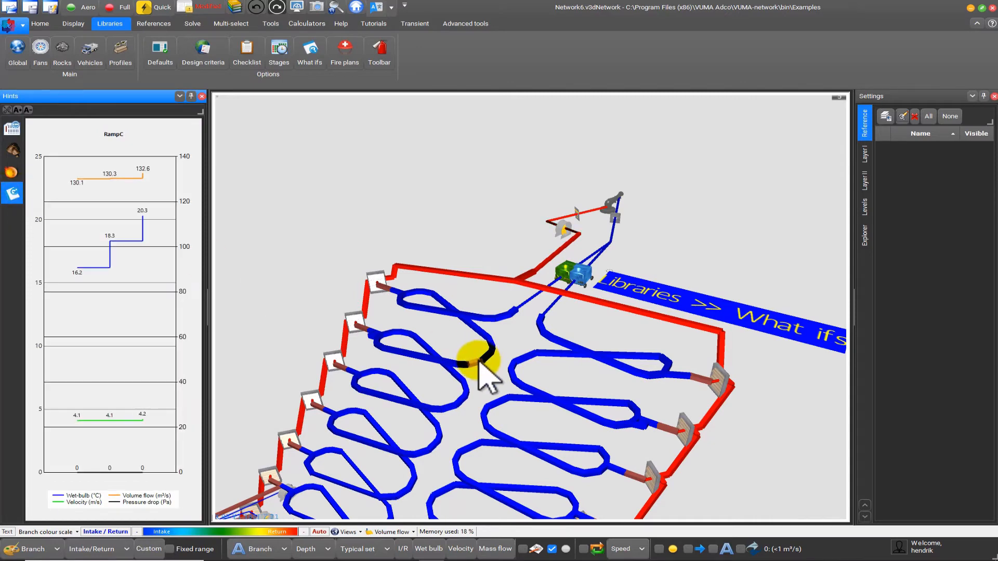
{"action": "mouse_move", "coordinate": [525, 305]}
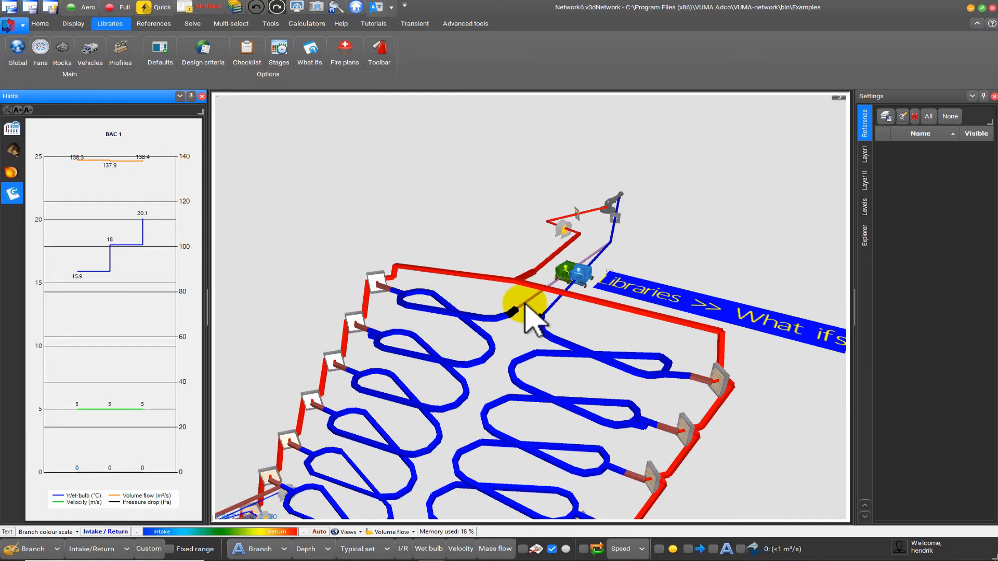
{"action": "left_click", "coordinate": [525, 306]}
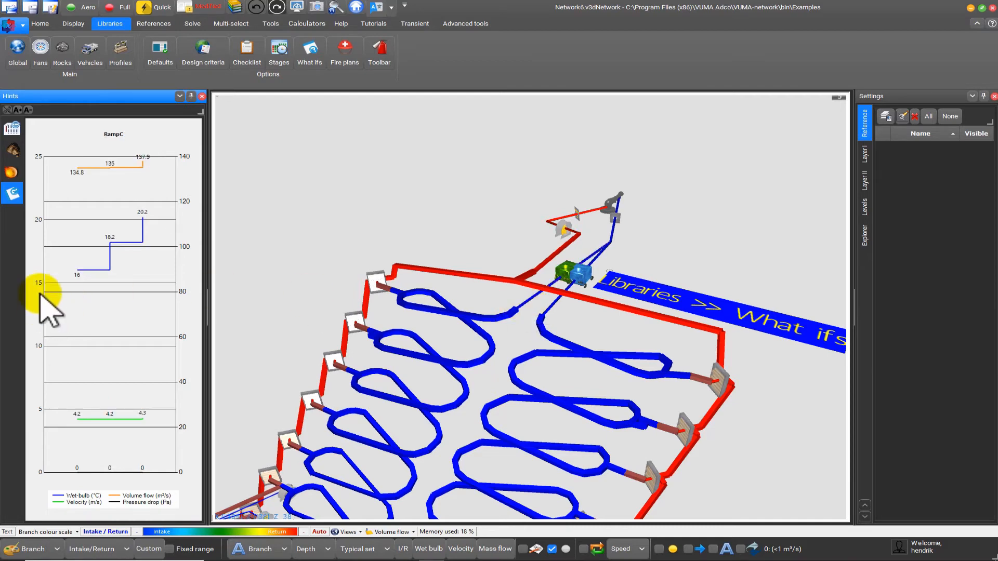
Add Outlet temperature (db) to the selected what-if hints in the hint editor and apply the change
{"action": "right_click", "coordinate": [63, 232]}
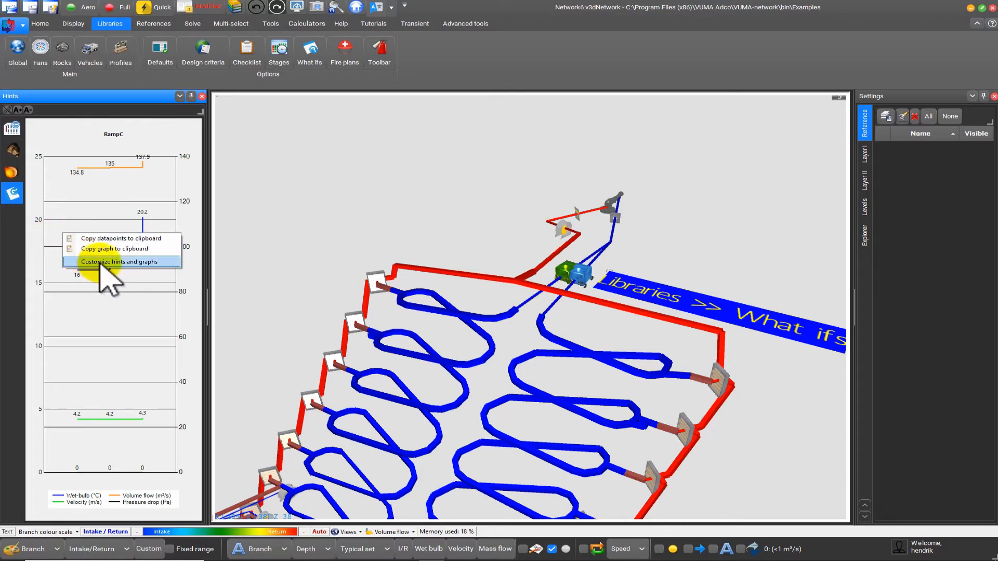
{"action": "left_click", "coordinate": [101, 262]}
{"action": "left_click", "coordinate": [502, 141]}
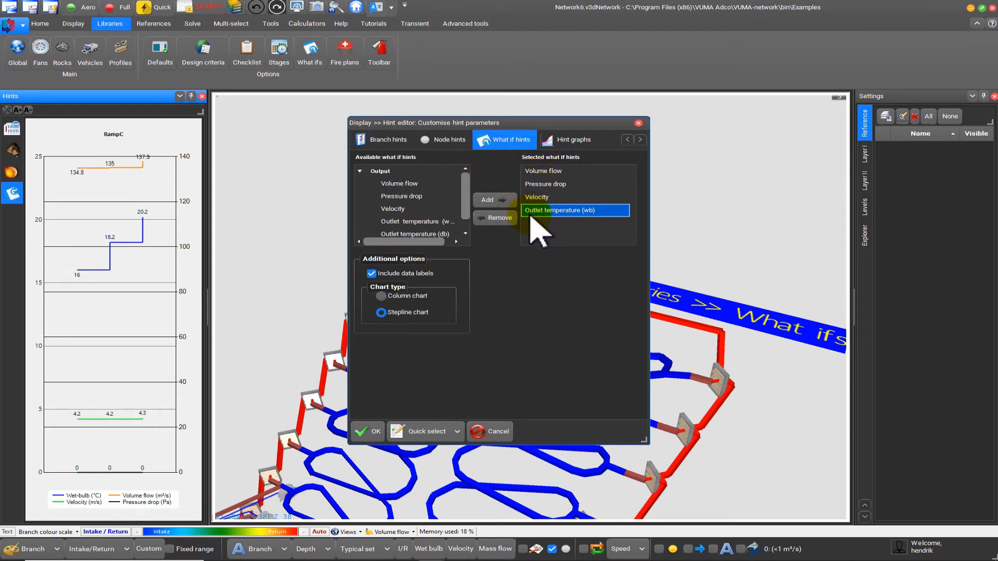
{"action": "left_click", "coordinate": [445, 233]}
{"action": "double_click", "coordinate": [444, 231]}
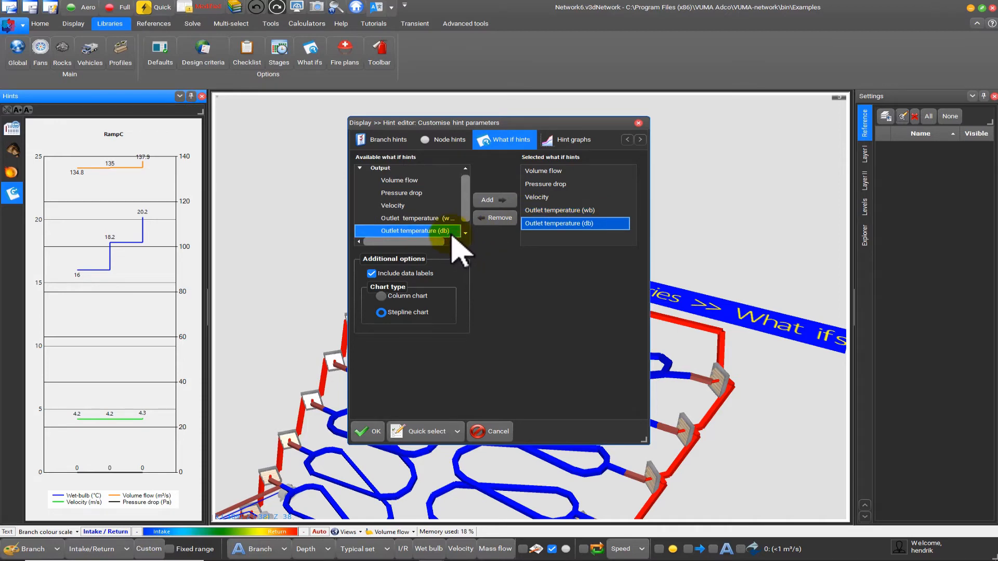
{"action": "left_click", "coordinate": [389, 415]}
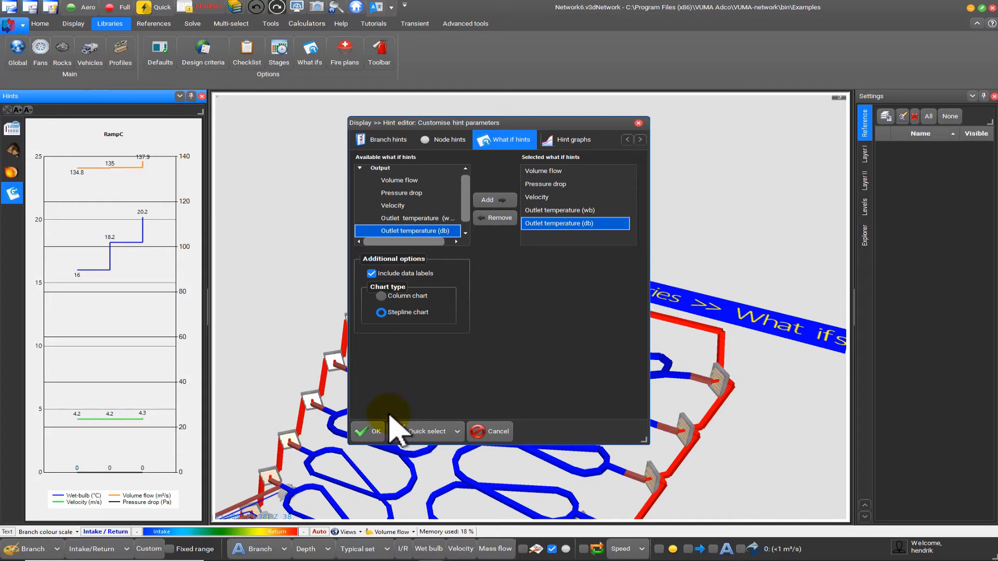
{"action": "key", "text": "XF86AudioRaiseVolume"}
{"action": "left_click", "coordinate": [389, 414]}
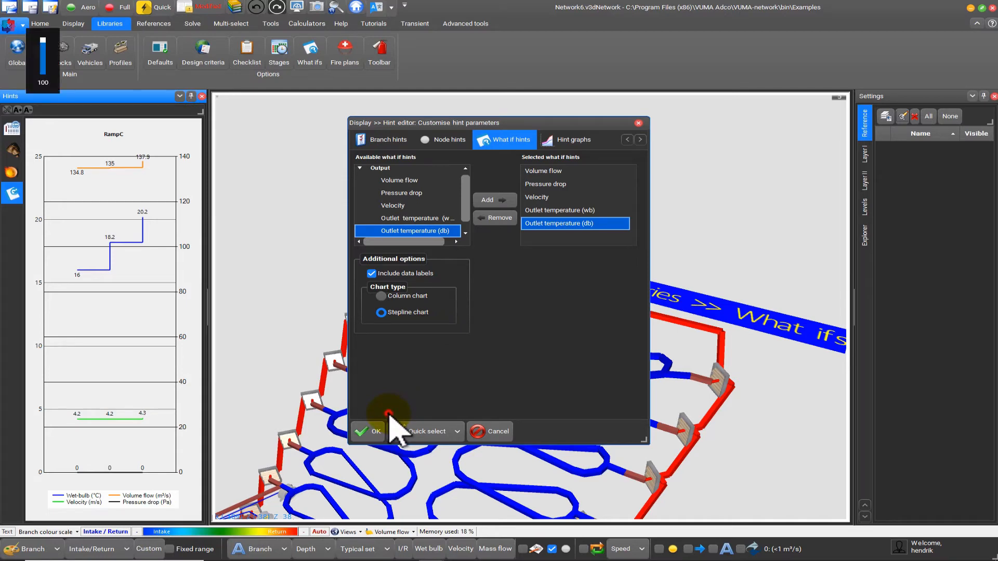
{"action": "left_click", "coordinate": [366, 434]}
Examine the scenario graphs of the ramp branches down the left decline and of the ore drive branches
{"action": "left_click_drag", "start_coordinate": [392, 443], "coordinate": [403, 427]}
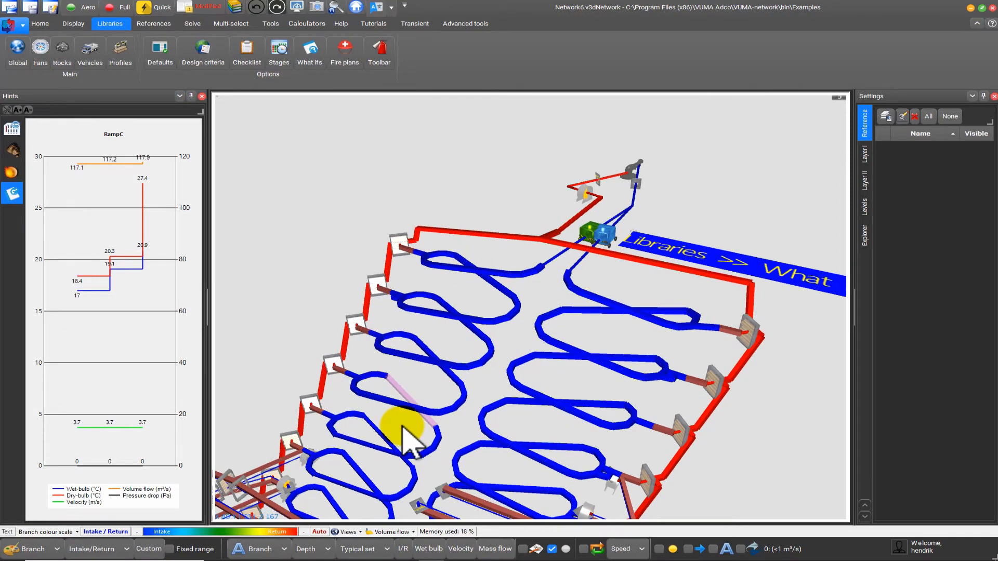
{"action": "scroll", "coordinate": [403, 427], "scroll_direction": "down", "scroll_amount": 1}
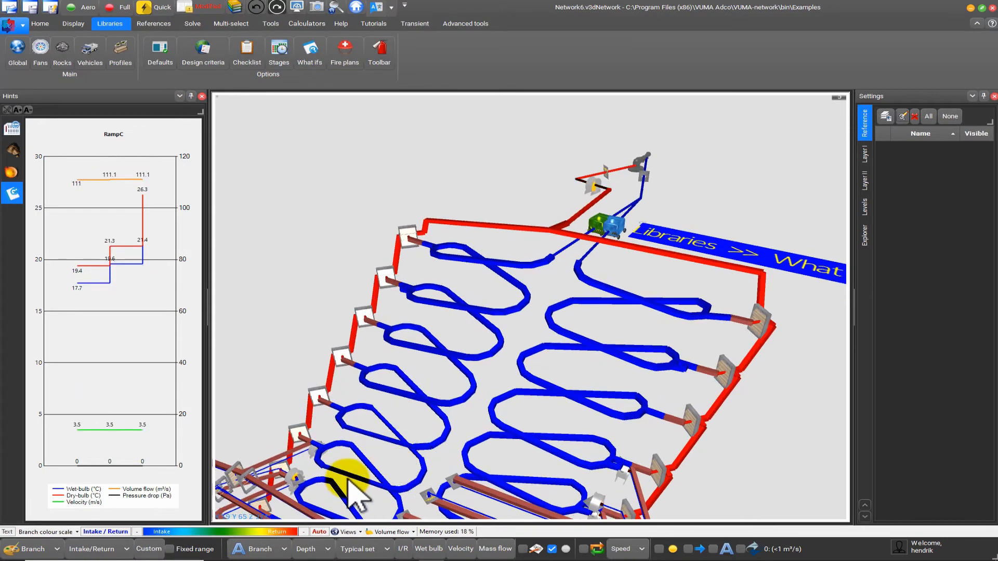
{"action": "scroll", "coordinate": [397, 416], "scroll_direction": "up", "scroll_amount": 3}
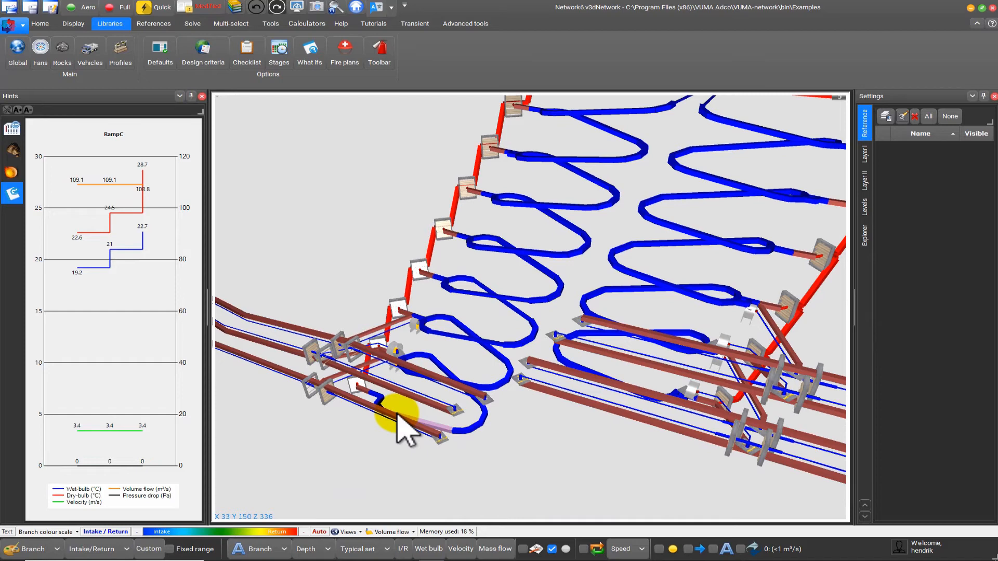
{"action": "left_click_drag", "start_coordinate": [398, 416], "coordinate": [425, 419]}
{"action": "left_click_drag", "start_coordinate": [338, 397], "coordinate": [564, 435]}
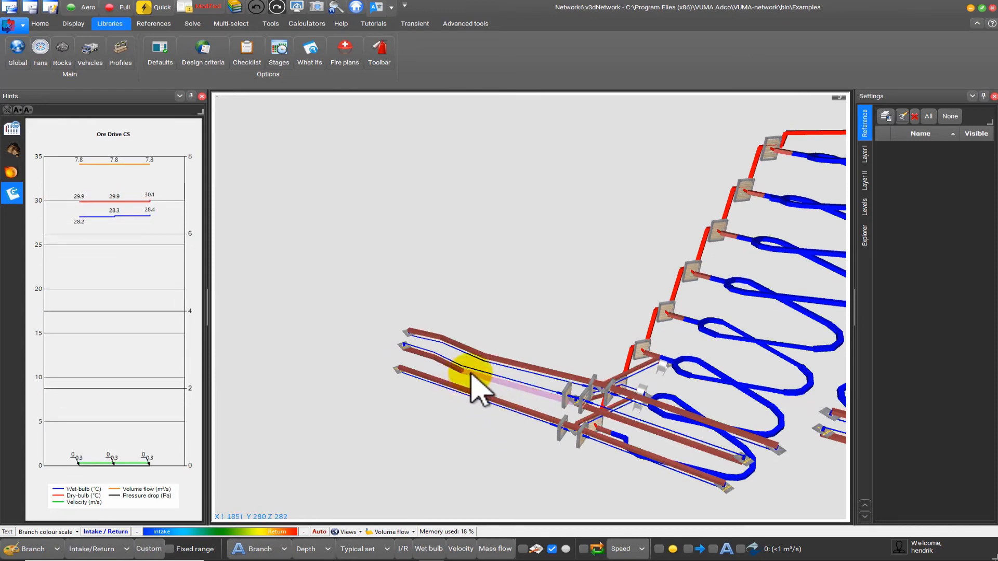
Change the what-if hints to a column chart and view the column graphs of the ramp branches and MainFan C 300
{"action": "right_click", "coordinate": [157, 323]}
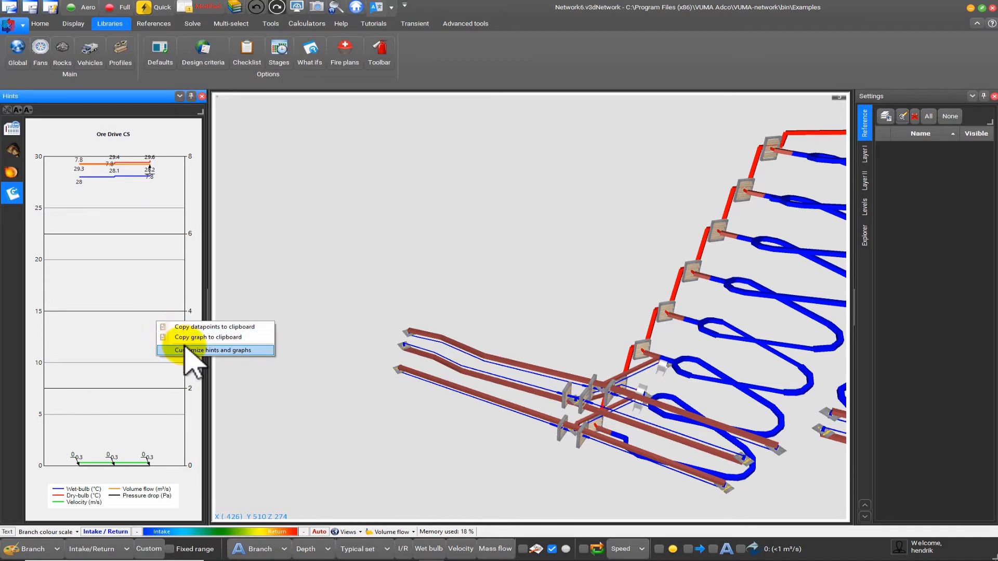
{"action": "left_click", "coordinate": [186, 349]}
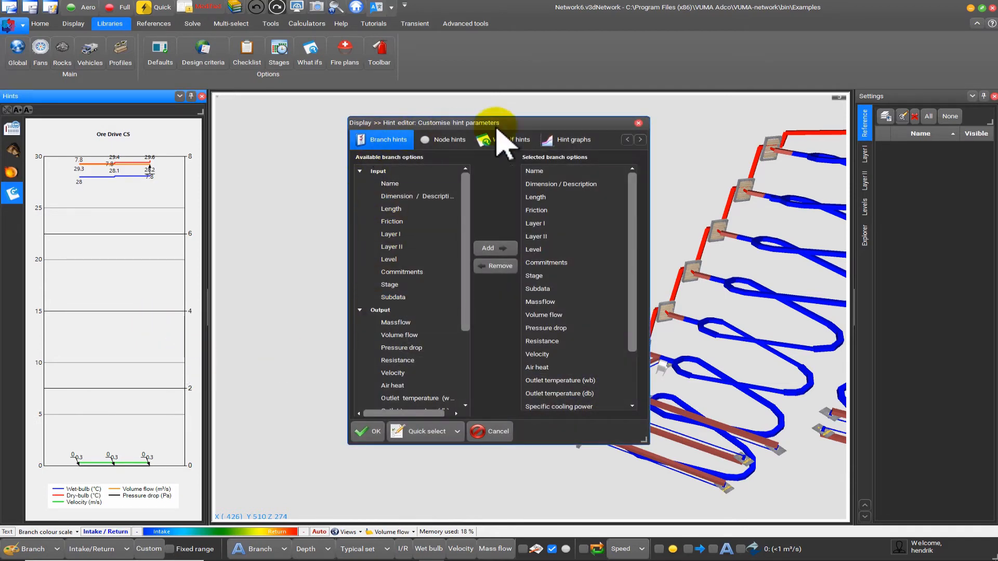
{"action": "left_click", "coordinate": [506, 140]}
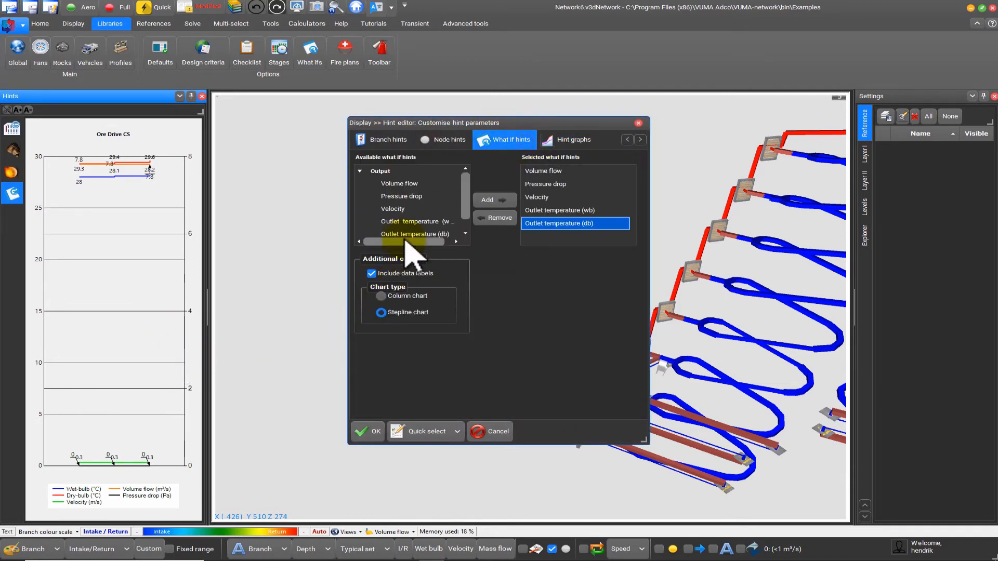
{"action": "left_click", "coordinate": [407, 296]}
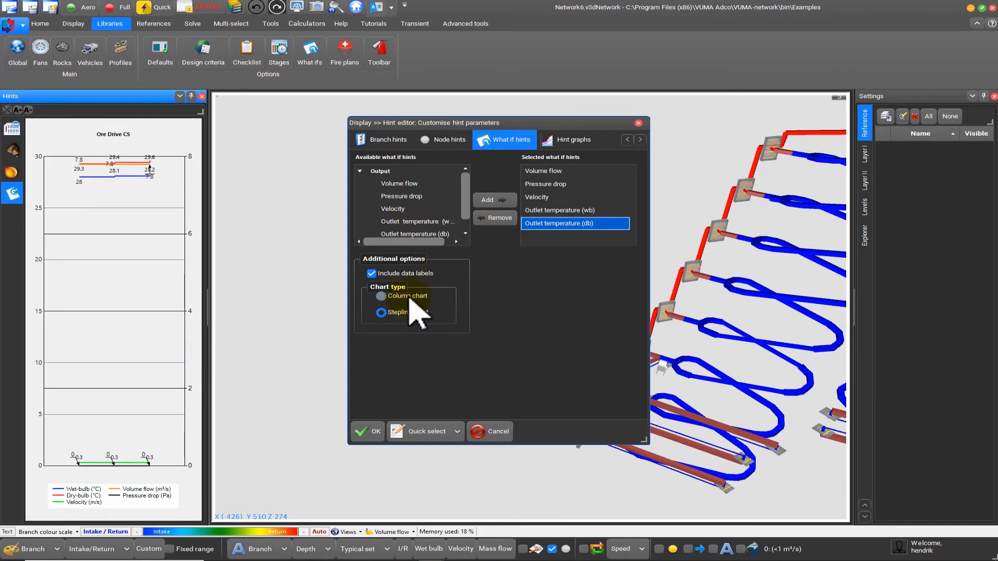
{"action": "left_click", "coordinate": [379, 434]}
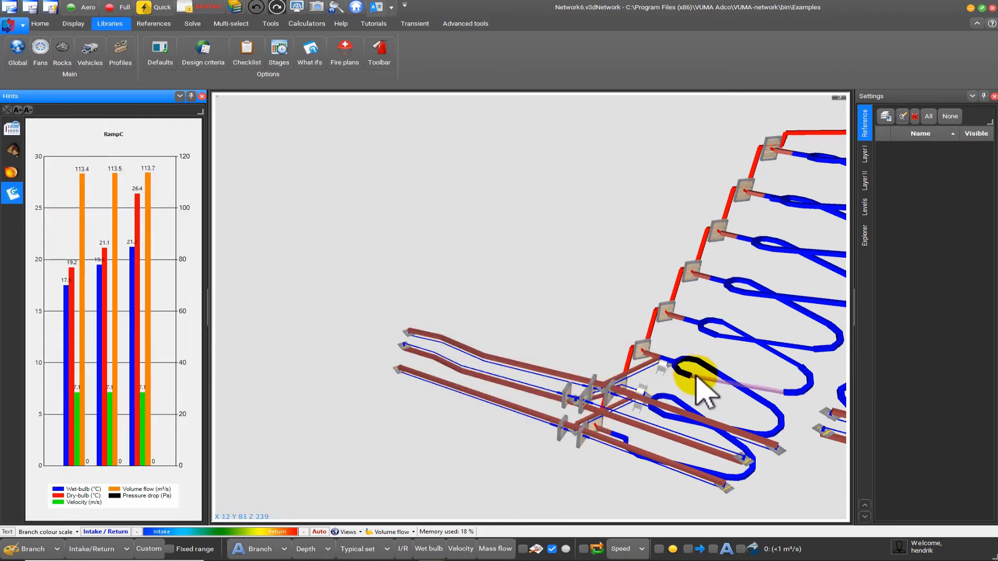
{"action": "left_click_drag", "start_coordinate": [695, 376], "coordinate": [433, 445]}
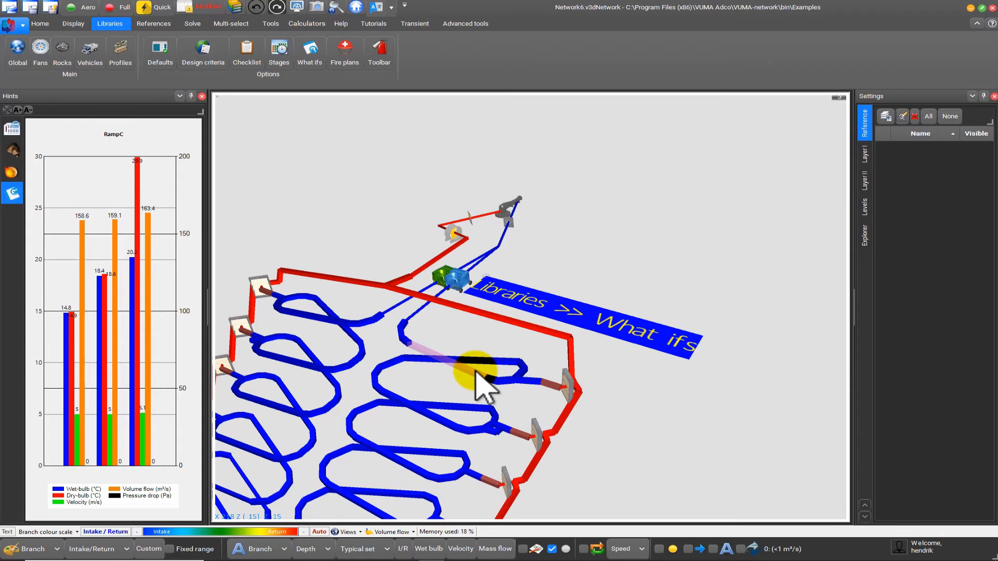
{"action": "scroll", "coordinate": [448, 232], "scroll_direction": "down", "scroll_amount": 2}
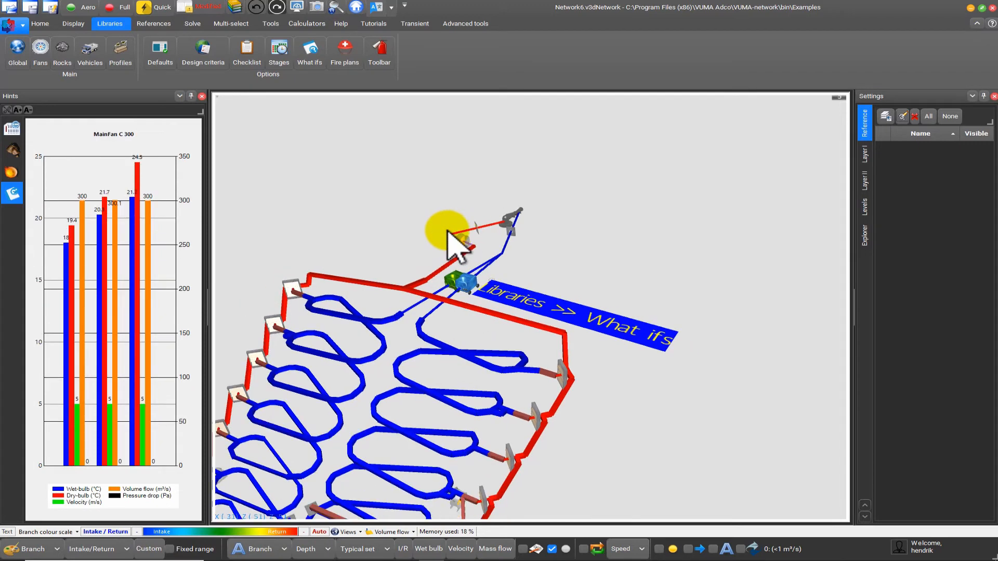
{"action": "scroll", "coordinate": [488, 243], "scroll_direction": "up", "scroll_amount": 1}
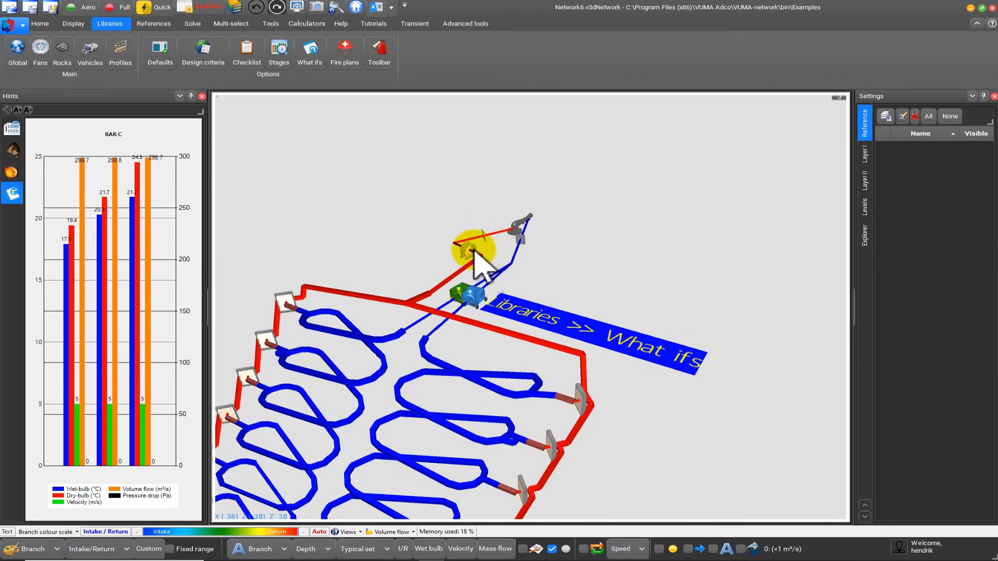
Mark the MainFan C 300 regulator branch as a what-if branch
{"action": "left_click", "coordinate": [471, 253]}
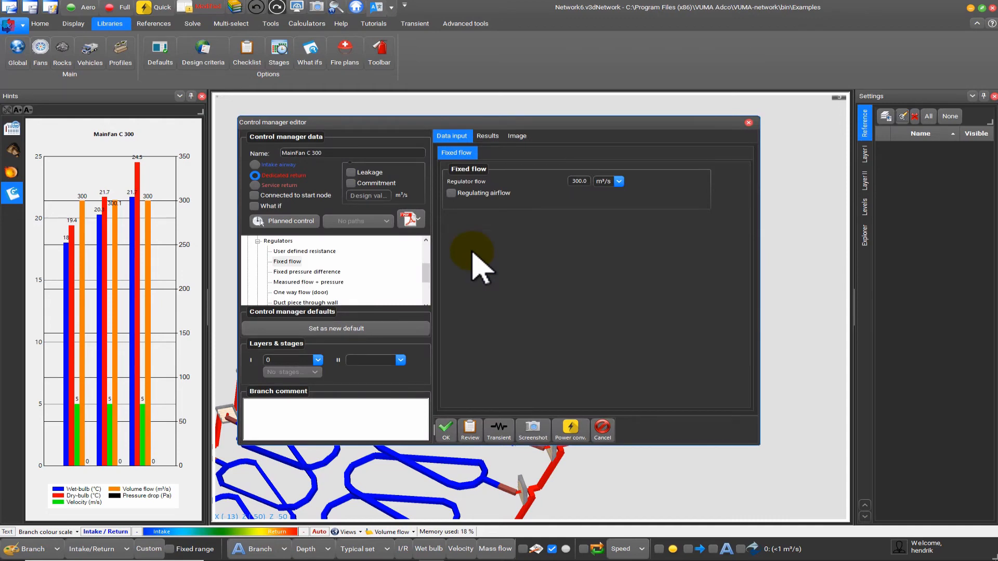
{"action": "left_click", "coordinate": [278, 208]}
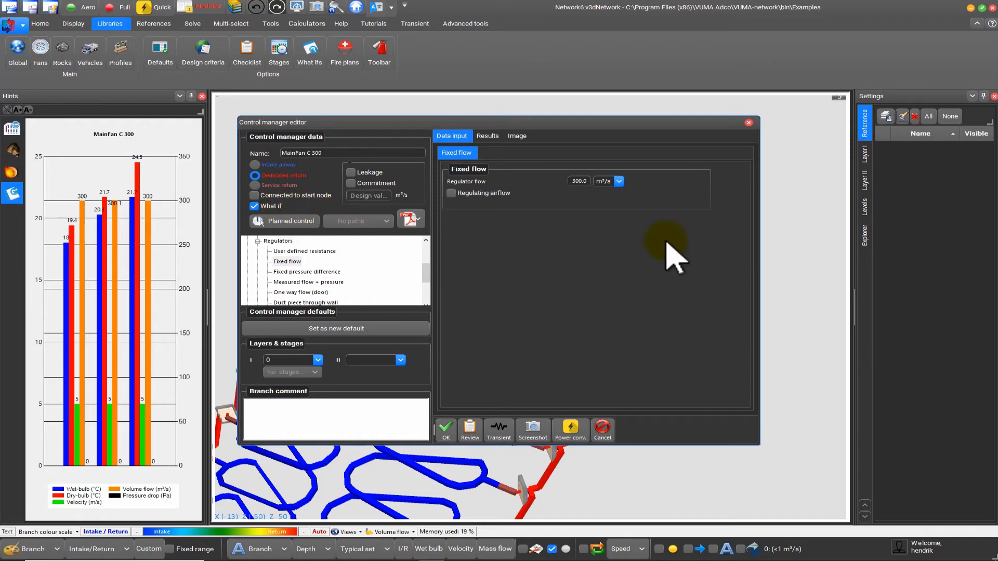
{"action": "left_click", "coordinate": [447, 430]}
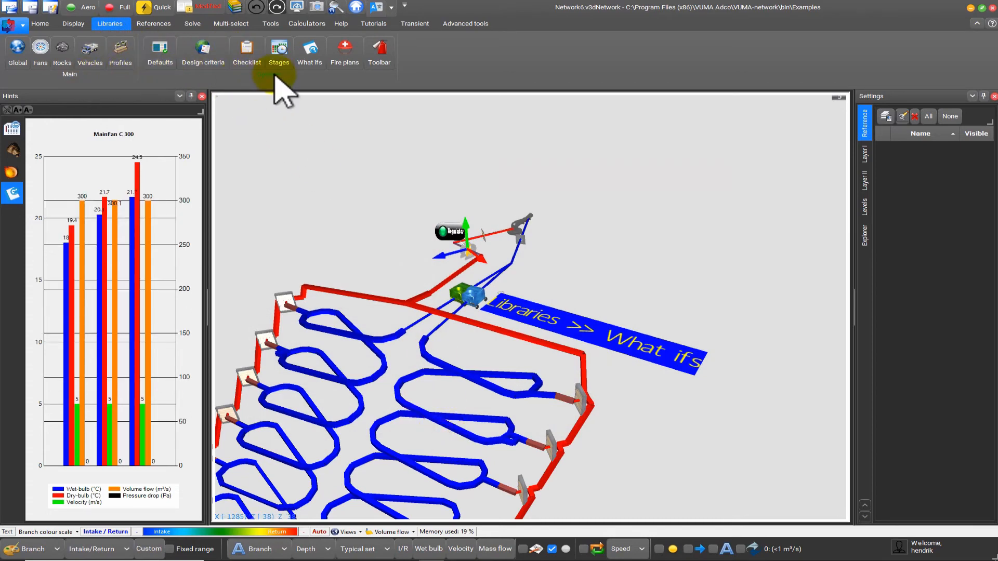
Open the what-if dashboard and review the inputs of MainFan C 300 and BAC 1 across the scenarios
{"action": "left_click", "coordinate": [314, 56]}
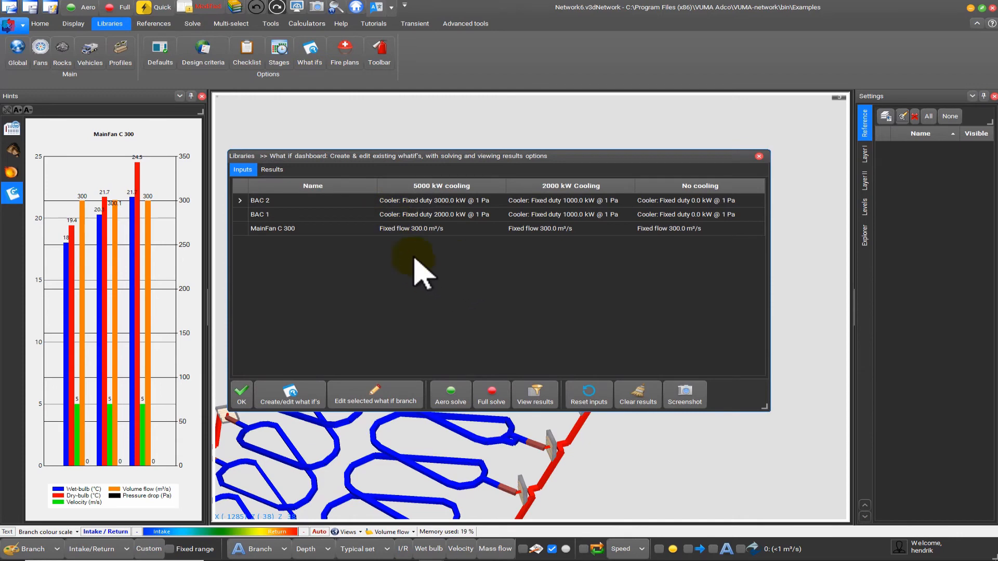
{"action": "left_click", "coordinate": [289, 230]}
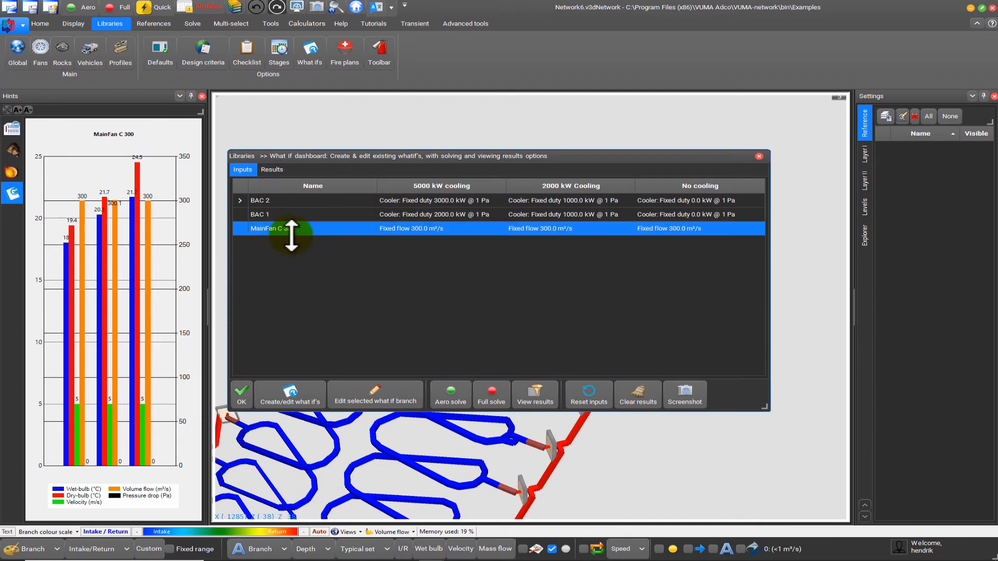
{"action": "left_click", "coordinate": [434, 214]}
{"action": "left_click", "coordinate": [420, 228]}
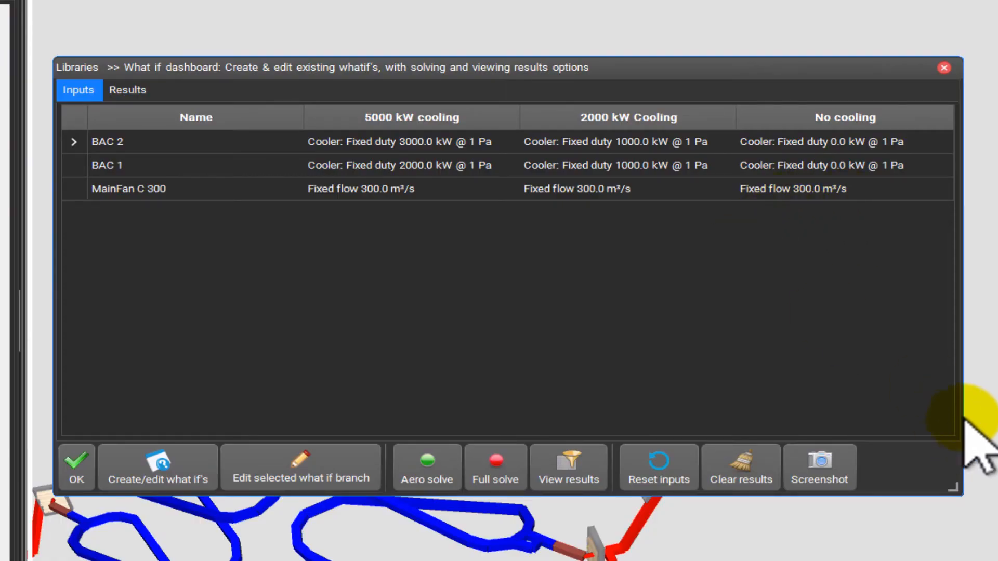
{"action": "left_click", "coordinate": [826, 167]}
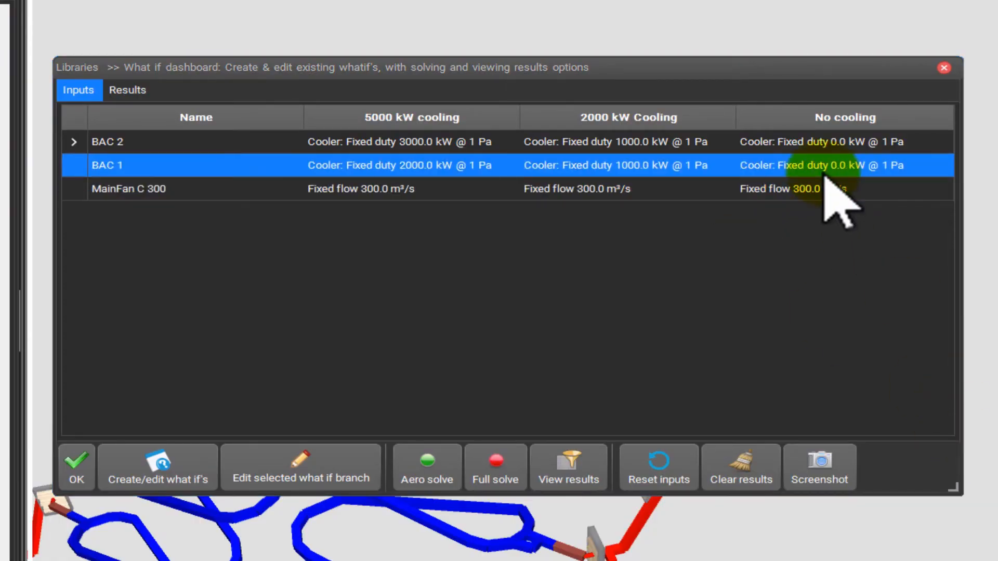
Set the fixed flow of MainFan C 300 to 500 m³/s in the No cooling scenario
{"action": "left_click", "coordinate": [825, 190]}
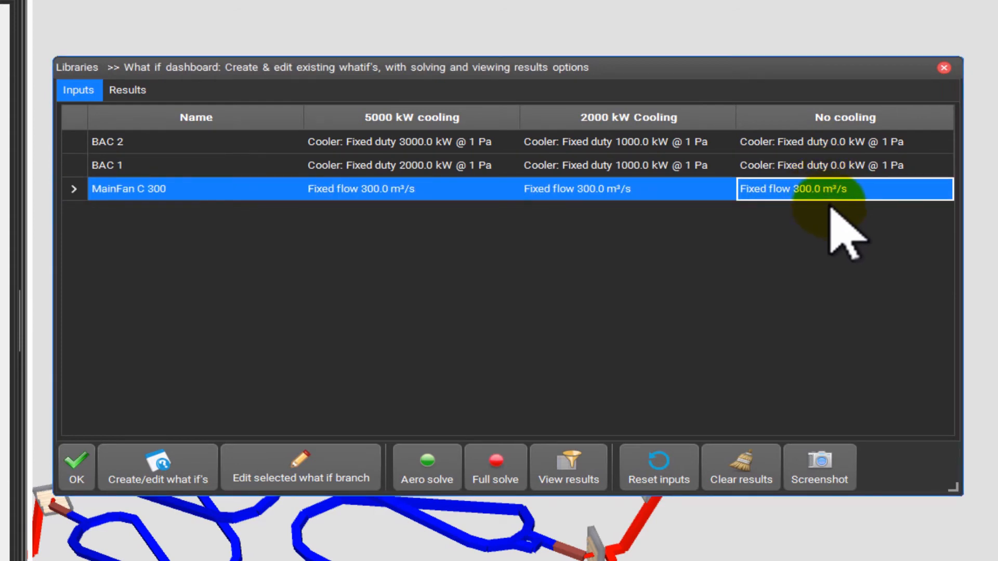
{"action": "double_click", "coordinate": [826, 190]}
{"action": "double_click", "coordinate": [642, 109]}
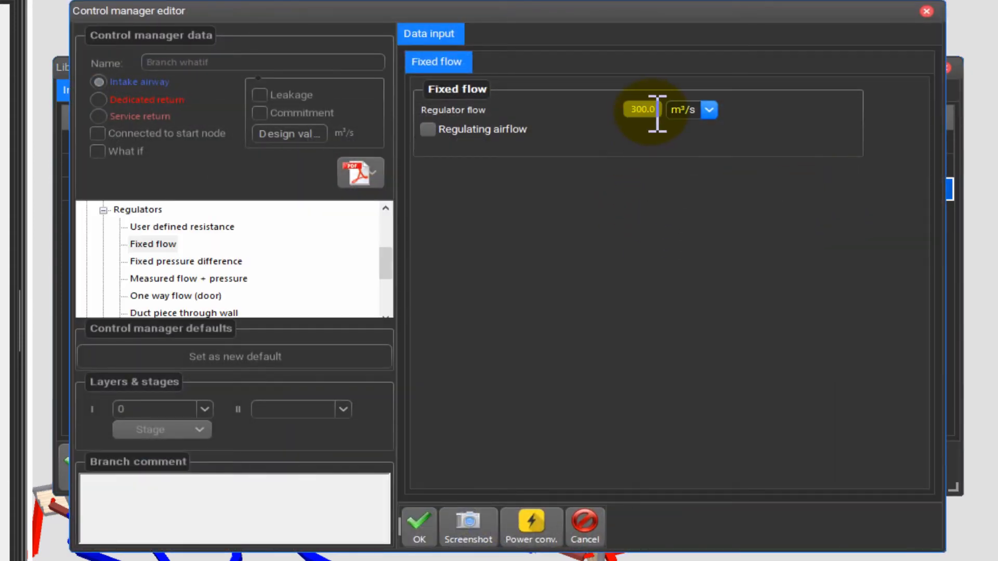
{"action": "type", "text": "50"}
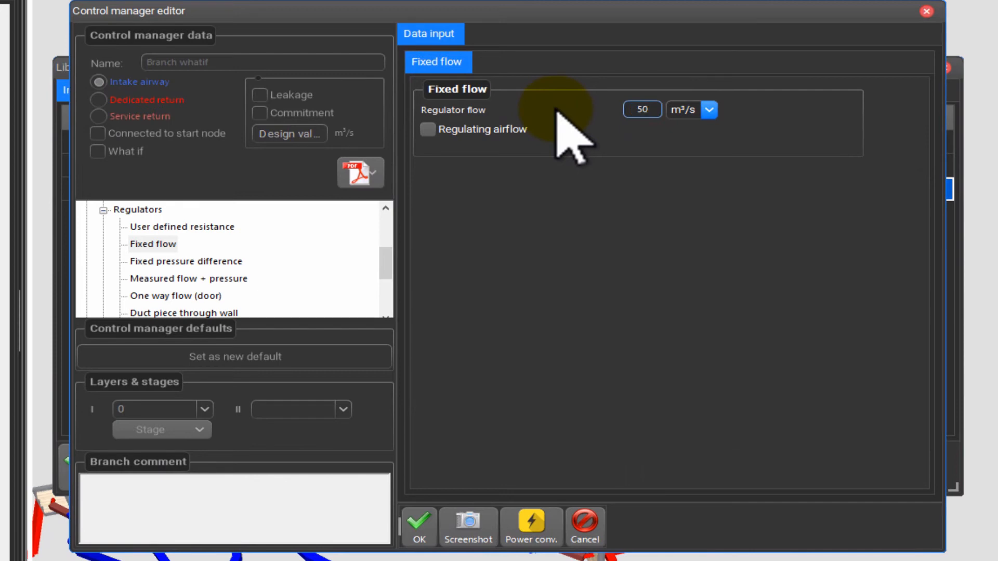
{"action": "type", "text": "00"}
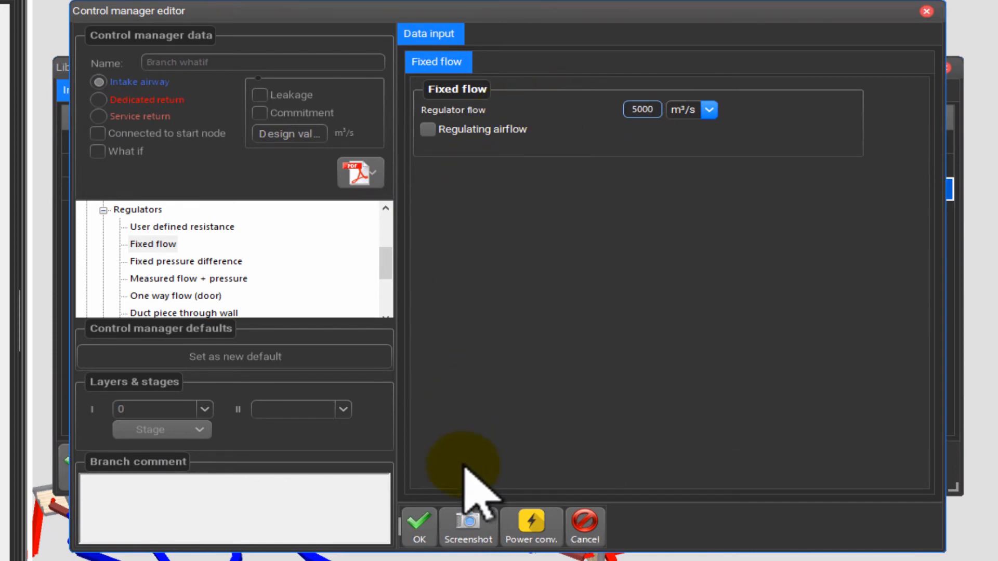
{"action": "key", "text": "Return"}
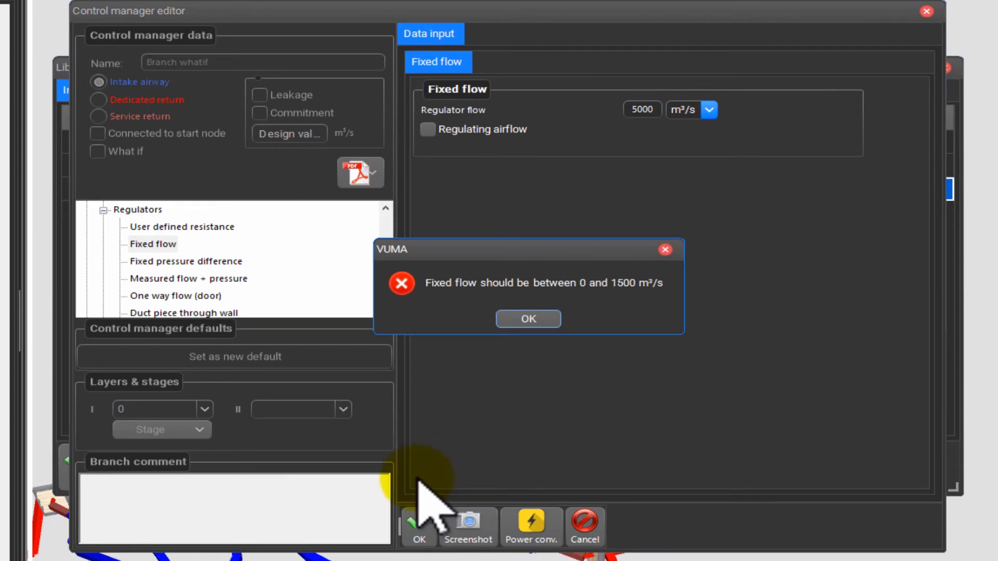
{"action": "left_click", "coordinate": [527, 319]}
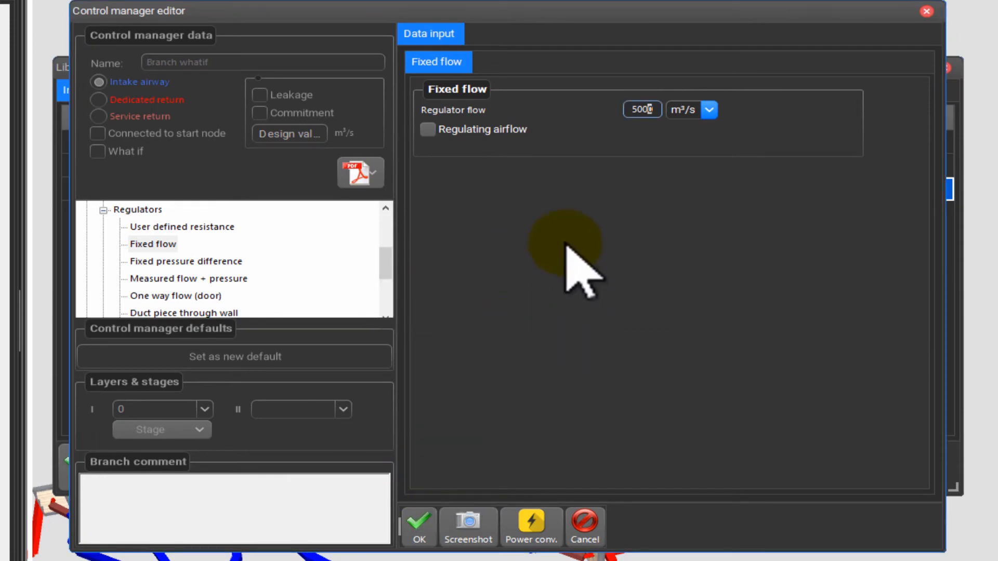
{"action": "key", "text": "BackSpace"}
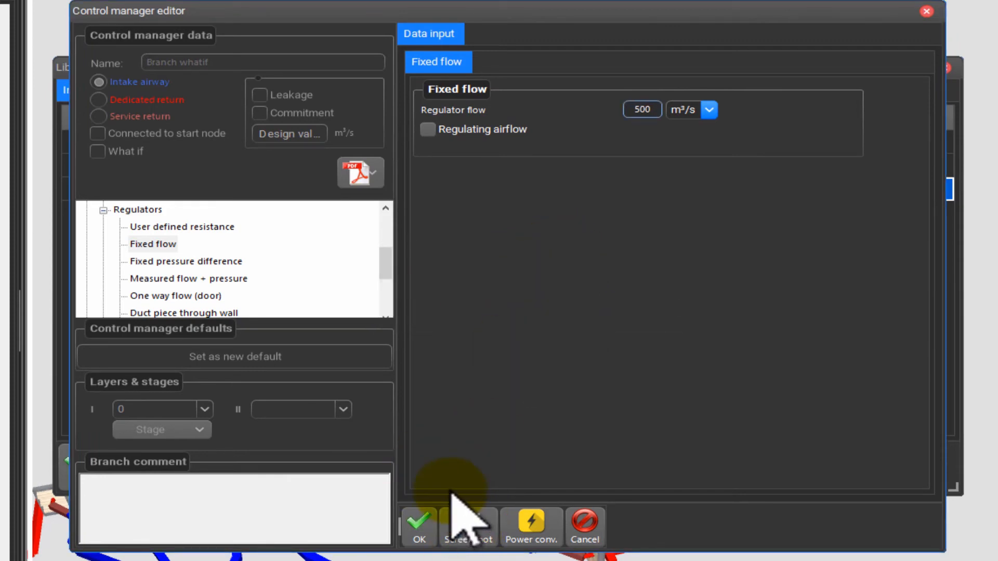
{"action": "left_click", "coordinate": [410, 524]}
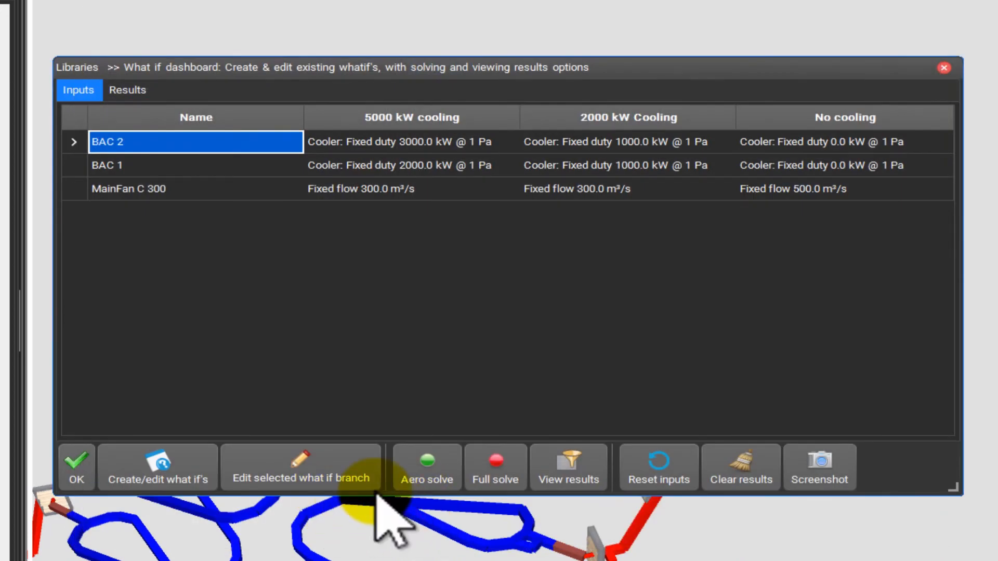
Run a full solve of all what-if scenarios, close the dashboard and view the scenario graph of the upper ramp branches
{"action": "left_click", "coordinate": [493, 460]}
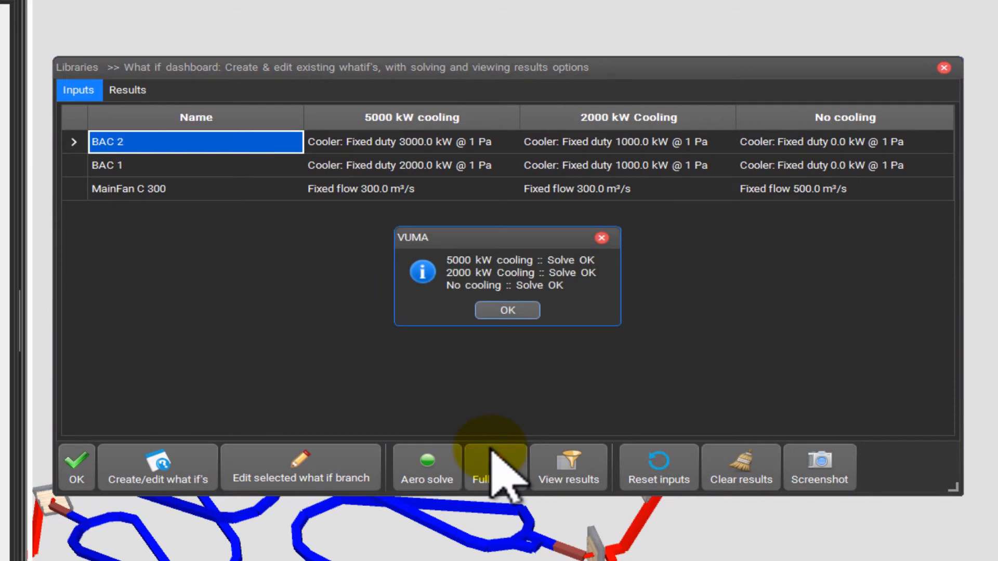
{"action": "left_click", "coordinate": [520, 311]}
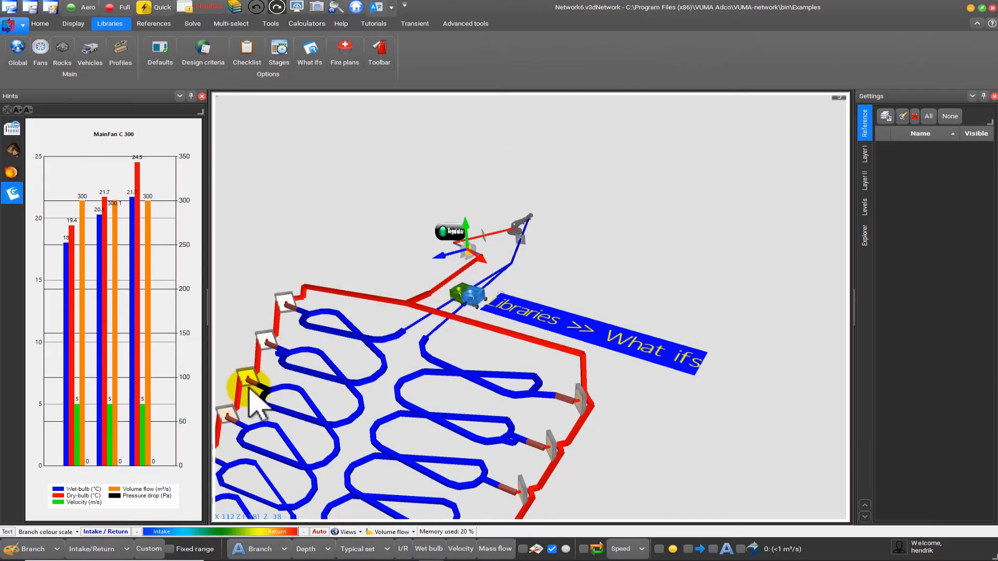
{"action": "left_click", "coordinate": [287, 366]}
{"action": "left_click", "coordinate": [376, 337]}
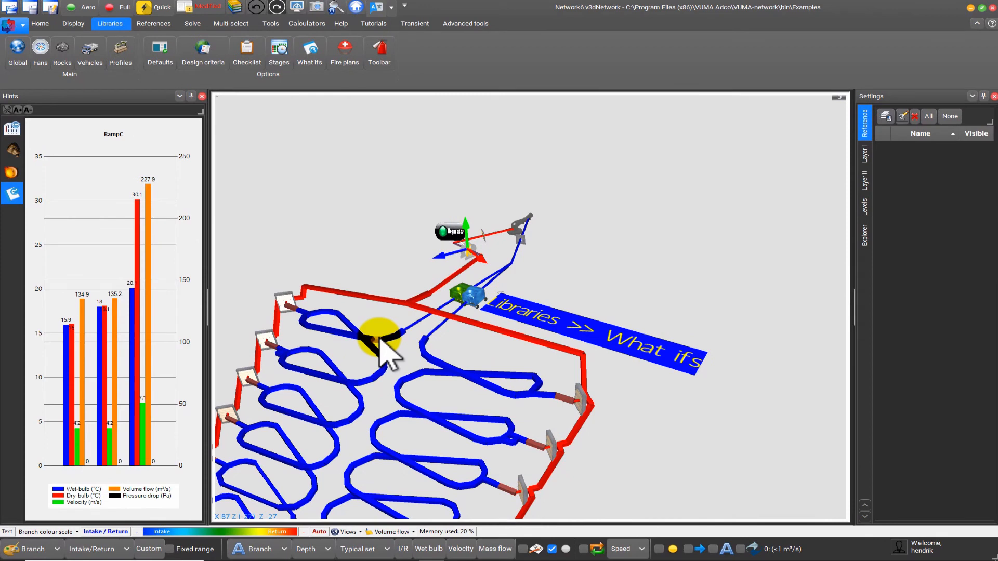
Display the input and result data of MainFan C 300 and run a full solve of the network
{"action": "left_click", "coordinate": [12, 131]}
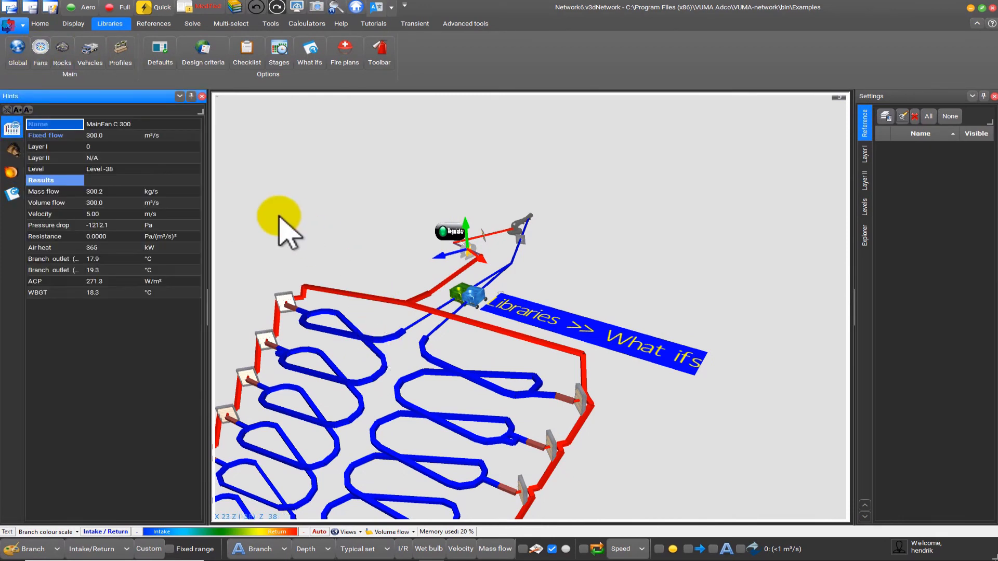
{"action": "left_click", "coordinate": [120, 7]}
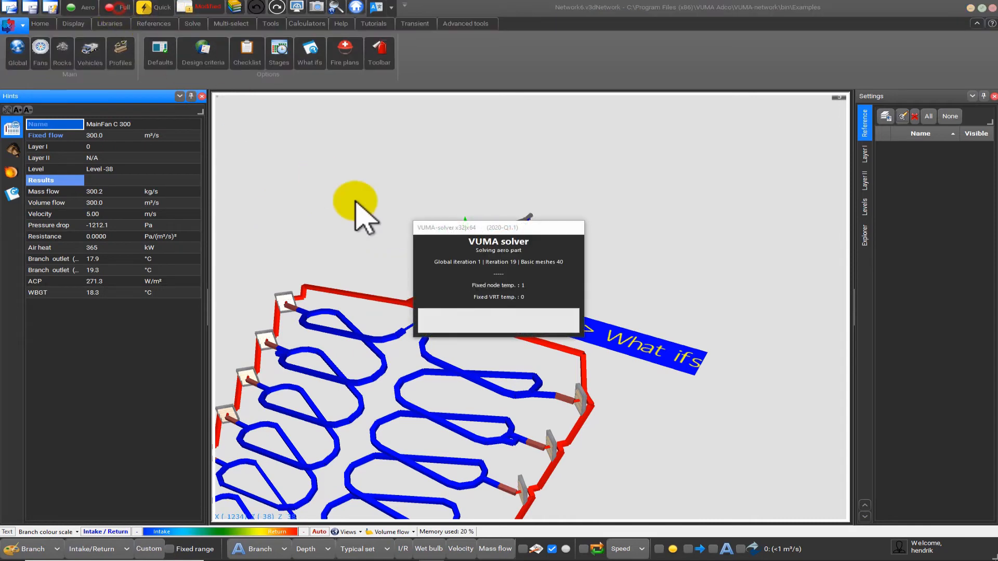
{"action": "left_click", "coordinate": [392, 345]}
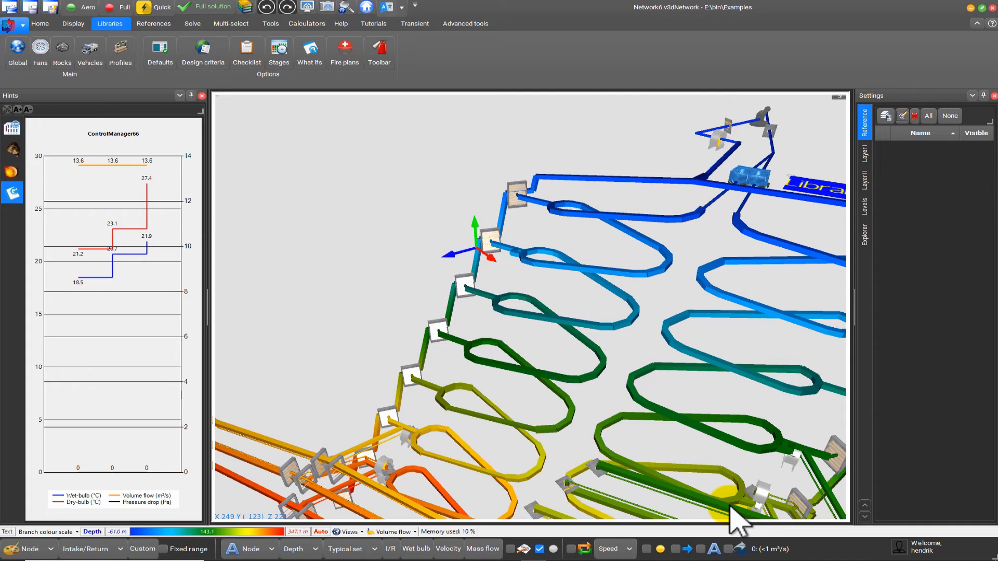
Copy the scenario graph of Ore Drive CS as an image and paste it into Book2 in Excel
{"action": "left_click", "coordinate": [733, 520]}
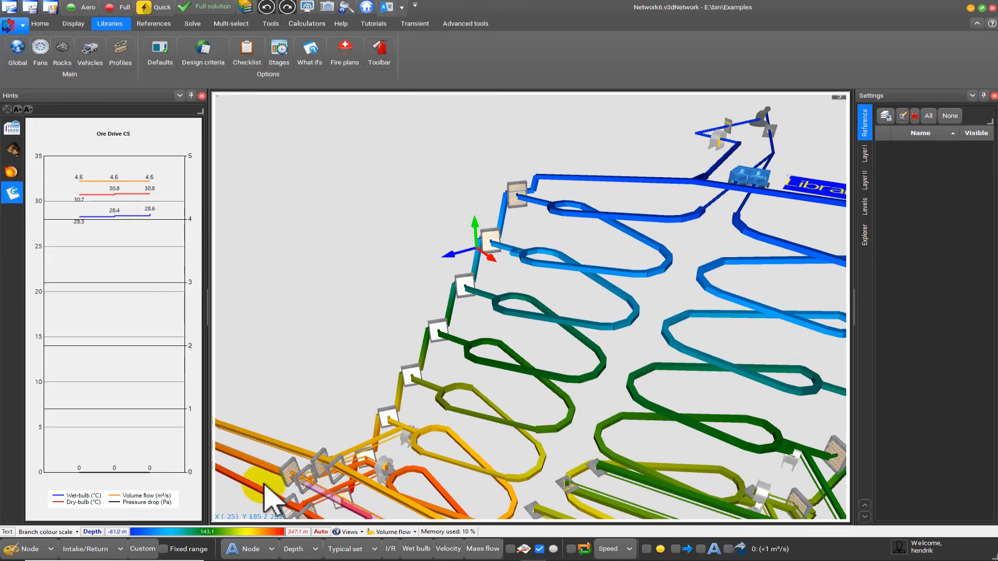
{"action": "right_click", "coordinate": [90, 329]}
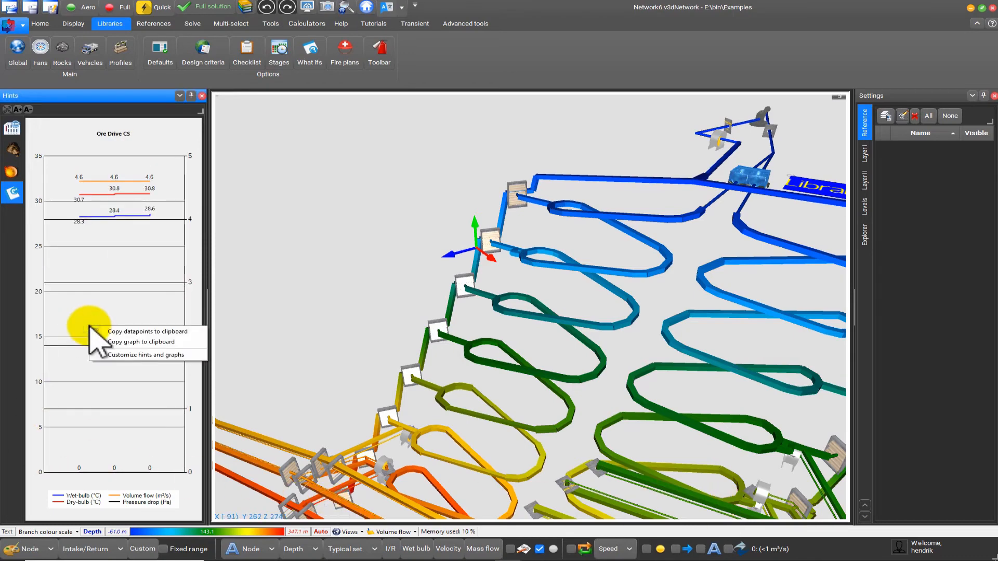
{"action": "left_click", "coordinate": [145, 341]}
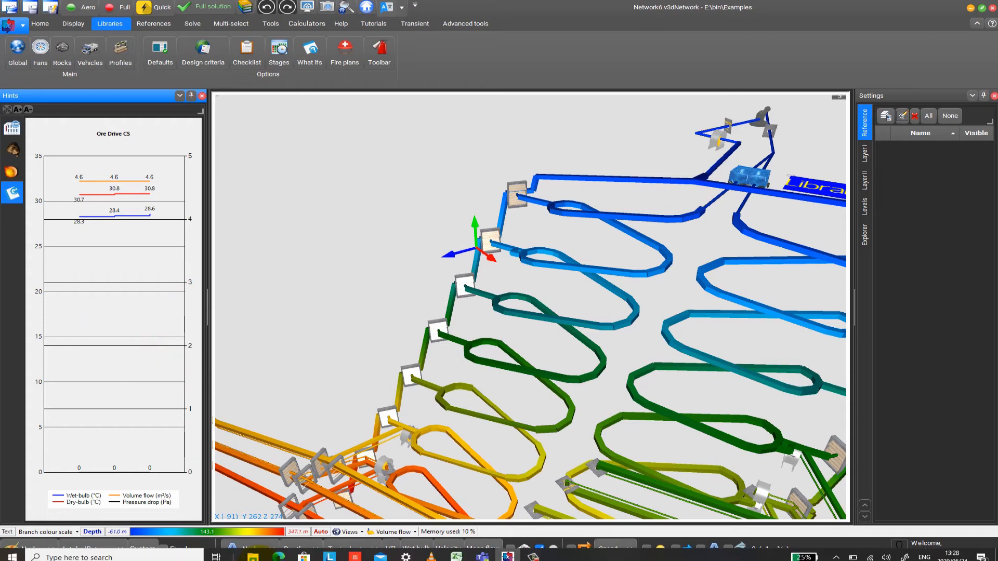
{"action": "mouse_move", "coordinate": [456, 549]}
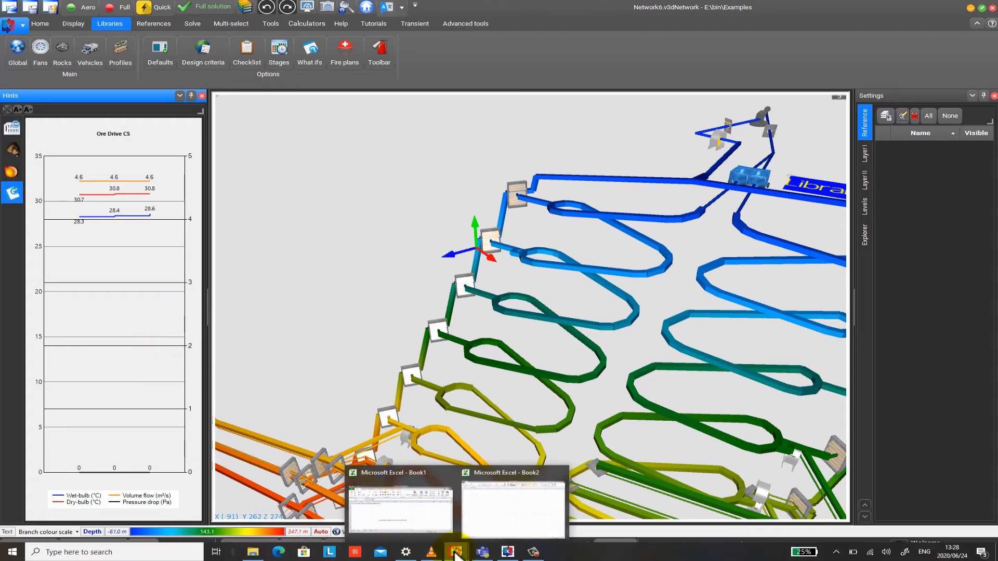
{"action": "left_click", "coordinate": [504, 509]}
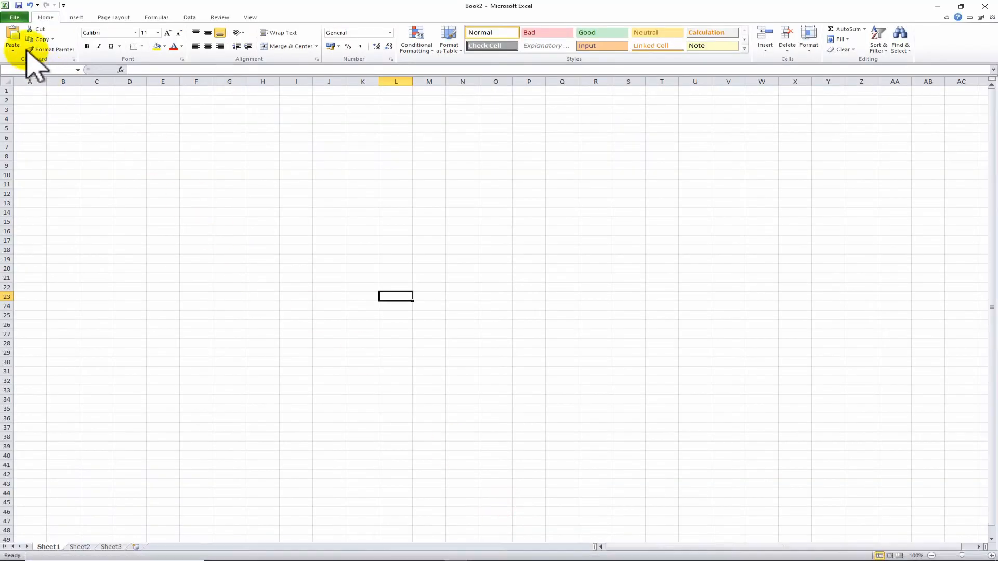
{"action": "left_click", "coordinate": [13, 34]}
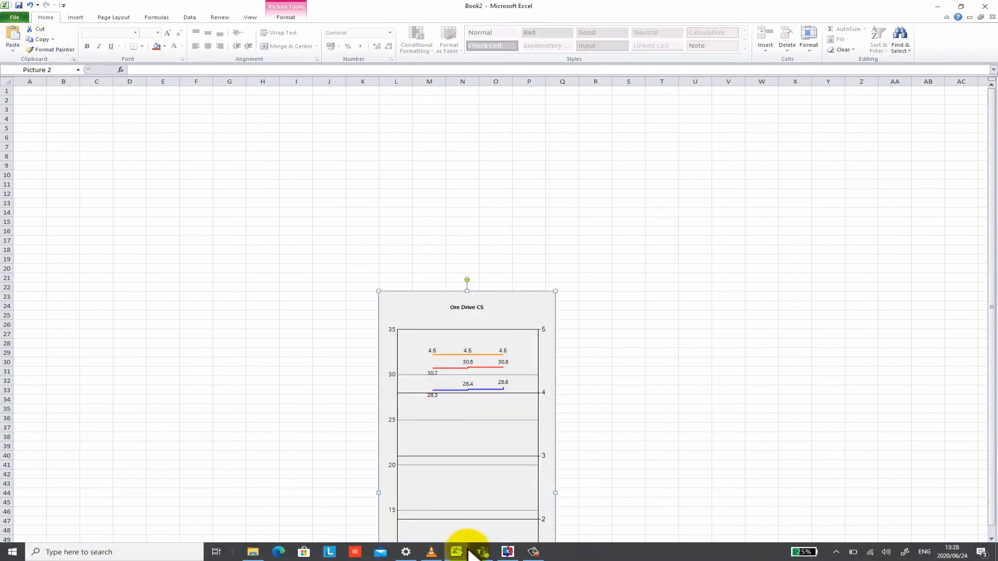
Switch back to VUMA-network, open the what-if dashboard results, sort them by name and widen the Name column
{"action": "mouse_move", "coordinate": [470, 552]}
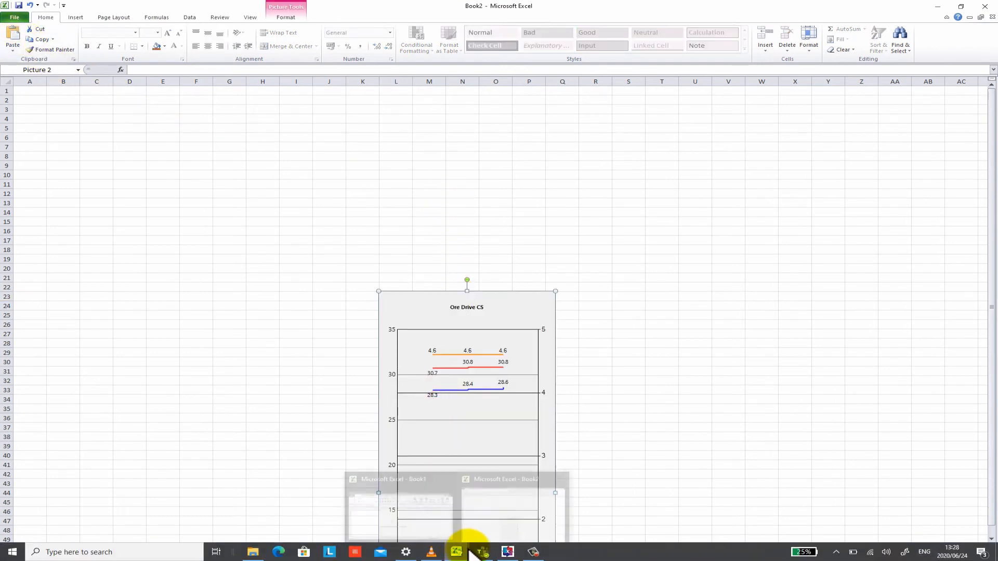
{"action": "left_click", "coordinate": [507, 552]}
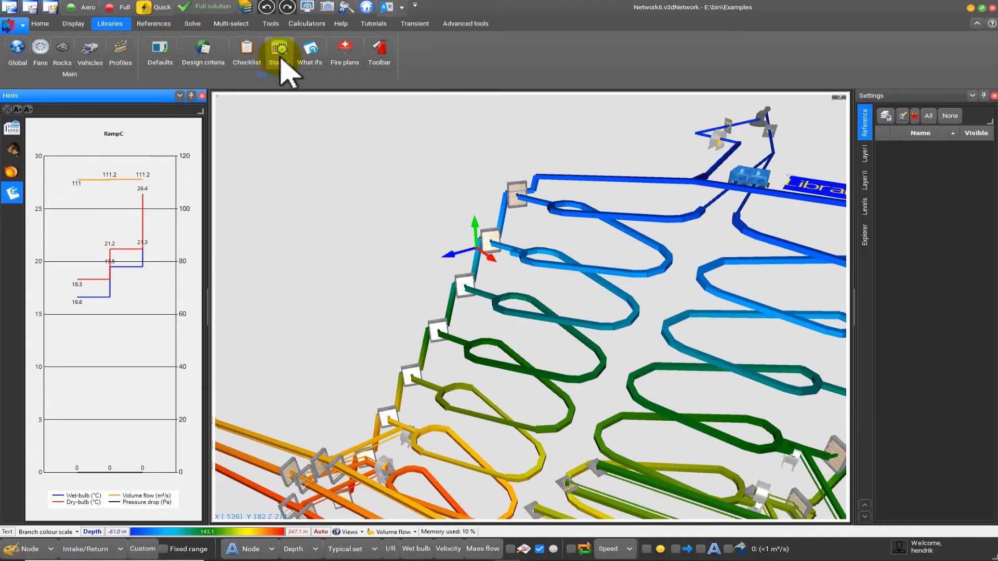
{"action": "left_click", "coordinate": [312, 61]}
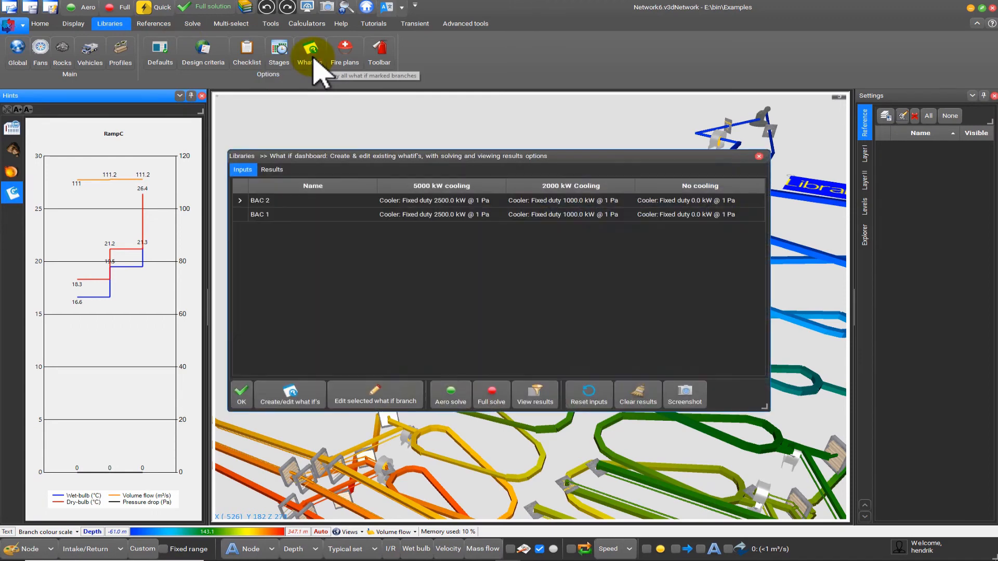
{"action": "left_click", "coordinate": [272, 170]}
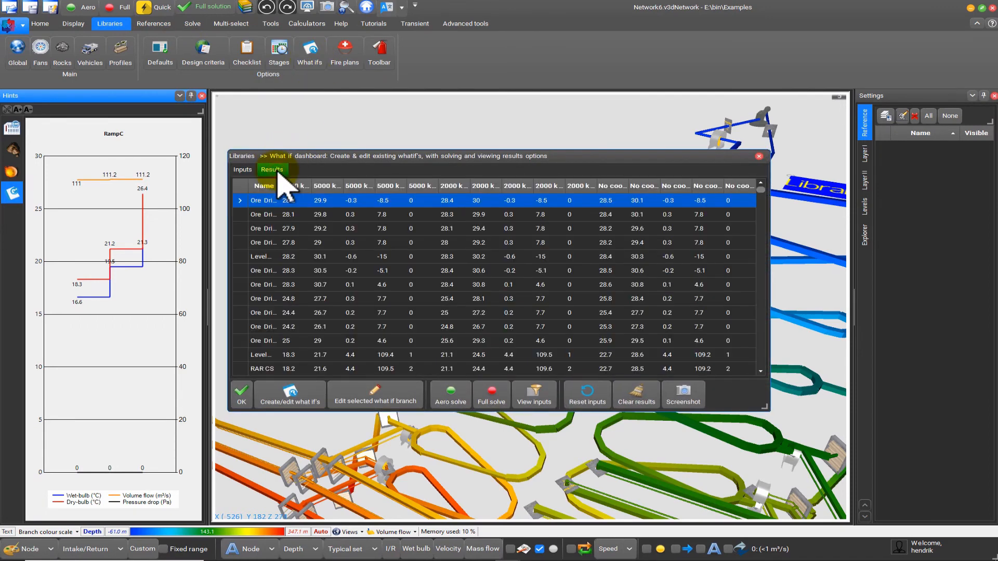
{"action": "left_click_drag", "start_coordinate": [279, 185], "coordinate": [264, 184]}
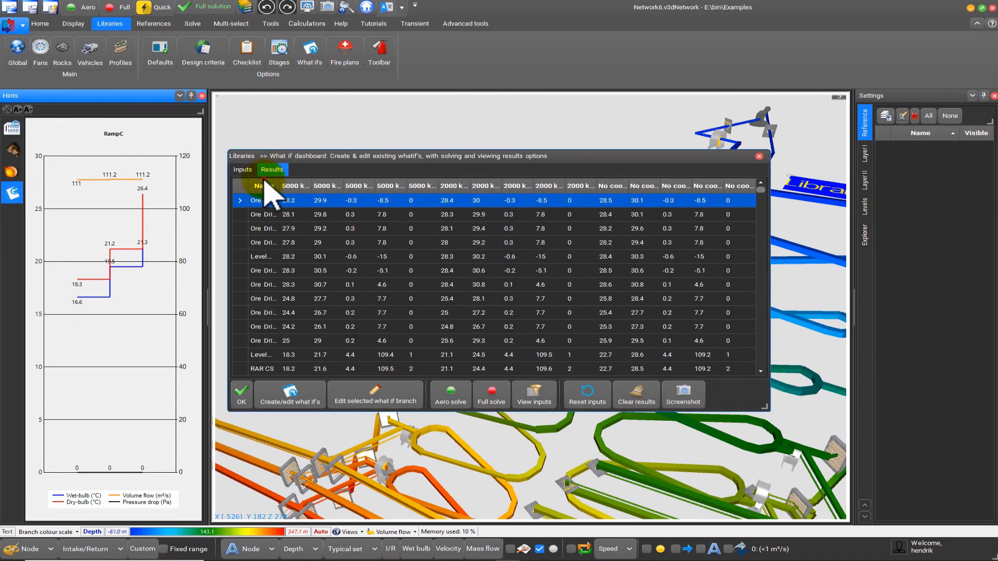
{"action": "left_click", "coordinate": [266, 186]}
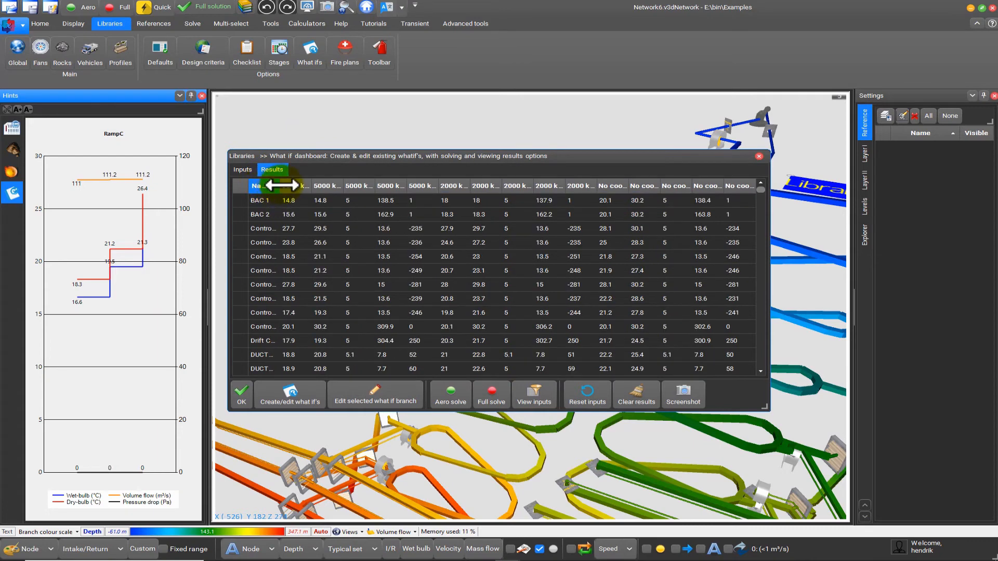
{"action": "left_click_drag", "start_coordinate": [282, 185], "coordinate": [311, 185]}
Copy the BAC 1, BAC 2, ControlManager62 and ControlManager64 result rows into Book2 in Excel and place the table starting at cell I14
{"action": "left_click", "coordinate": [255, 202]}
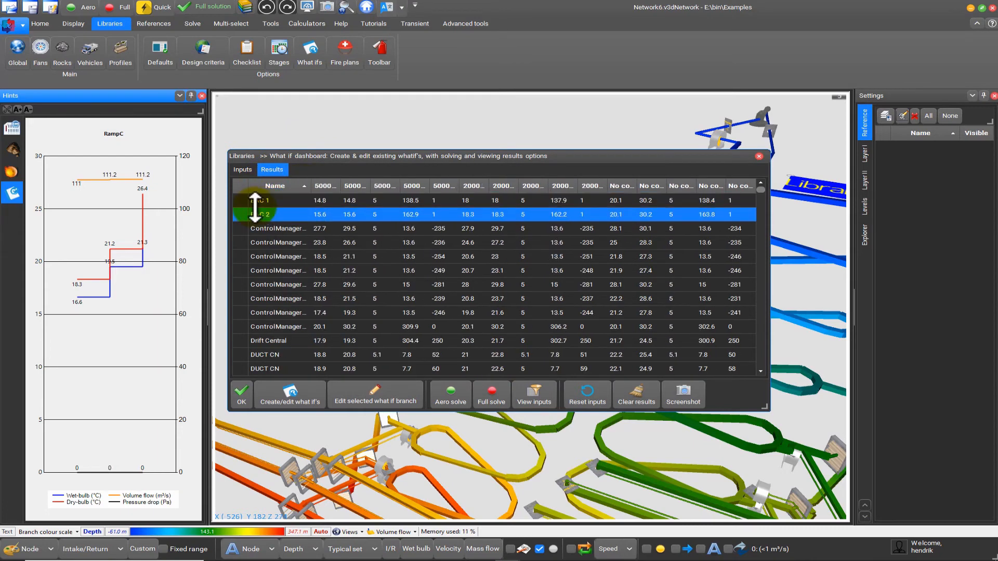
{"action": "left_click_drag", "start_coordinate": [254, 205], "coordinate": [261, 248]}
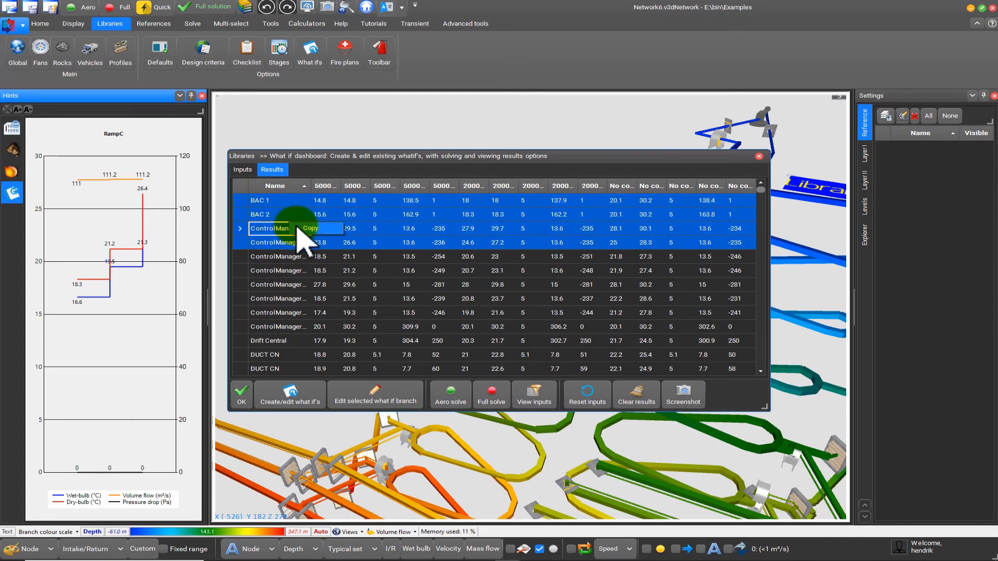
{"action": "left_click", "coordinate": [296, 227]}
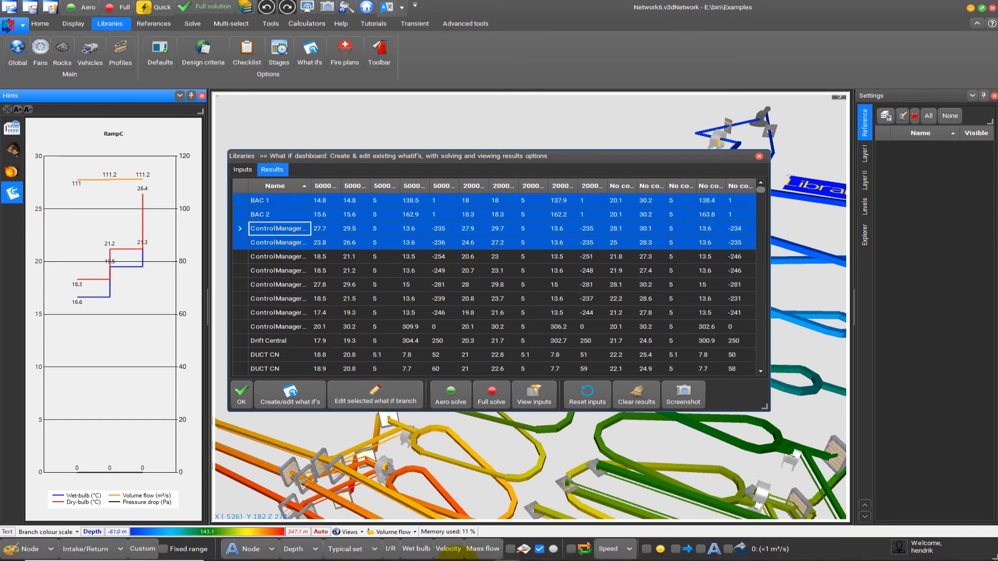
{"action": "mouse_move", "coordinate": [457, 554]}
{"action": "left_click", "coordinate": [494, 514]}
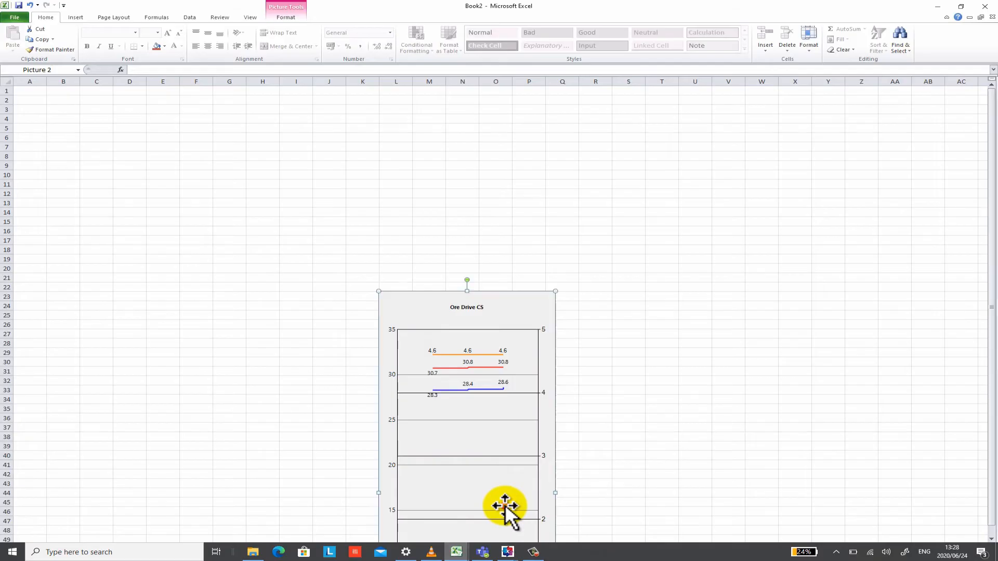
{"action": "left_click", "coordinate": [281, 190]}
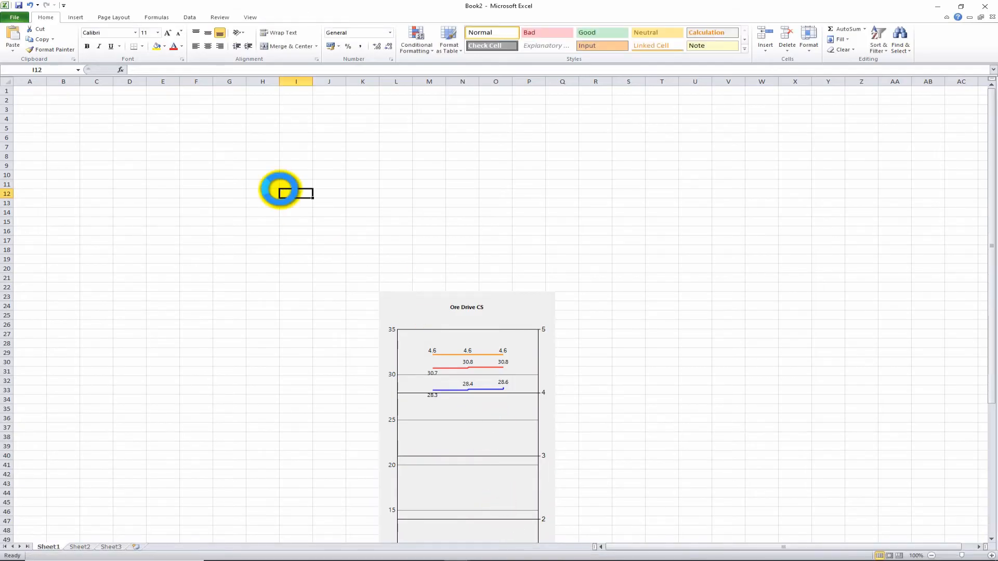
{"action": "type", "text": "Name\t5000 kW cooling WB\t5000 kW cooling DB\t5000 kW cooling Vel.\t5000 kW cooling Vol.\t5000 kW cooling DP\t2000 kW Cooling WB\t2000 kW Cooling DB\t2000 kW Cooling Vel.\t2000 kW Cooling Vol.\t2000 kW Cooling DP\tNo cooling WB\tNo cooling DB\tNo cooling Vel.\tNo cooling Vol.\tNo cooling DP BAC 1\t14.8\t14.8\t5\t138.5\t1\t18\t18\t5\t137.9\t1\t20.1\t30.2\t5\t138.4\t1 BAC 2\t15.6\t15.6\t5\t162.9\t1\t18.3\t18.3\t5\t162.2\t1\t20.1\t30.2\t5\t163.8\t1 ControlManager62\t27.7\t29.5\t5\t13.6\t-235\t27.9\t29.7\t5\t13.6\t-235\t28.1\t30.1\t5\t13.6\t-234 ControlManager64\t23.8\t26.6\t5\t13.6\t-236\t24.6\t27.2\t5\t13.6\t-235\t25\t28.3\t5\t13.6\t-235"}
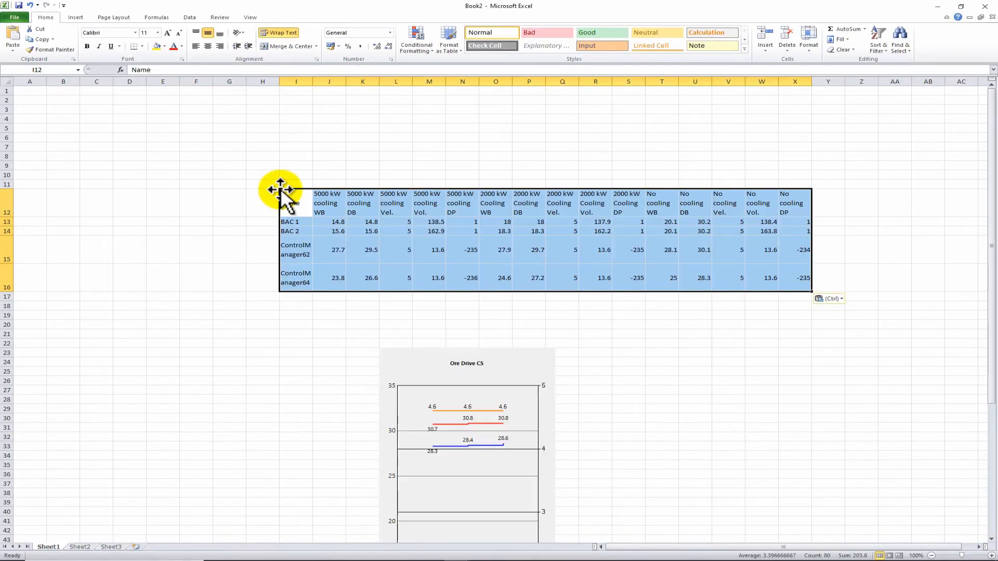
{"action": "left_click_drag", "start_coordinate": [301, 190], "coordinate": [305, 289]}
{"action": "left_click", "coordinate": [305, 201]}
Insert a 2-D clustered column chart from the Name column and the WB columns of the 5000 kW, 2000 kW and no cooling scenarios
{"action": "left_click", "coordinate": [303, 215]}
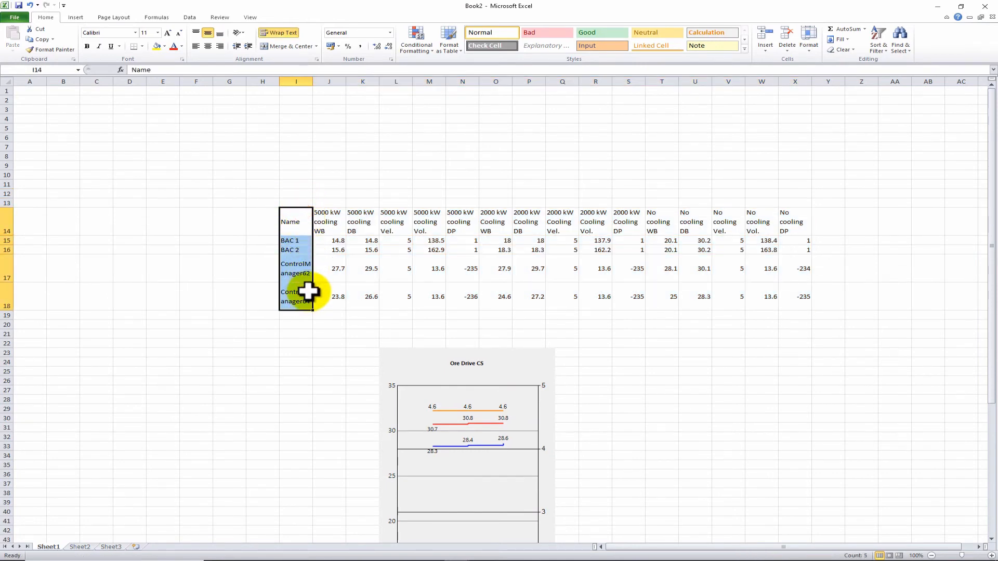
{"action": "left_click", "coordinate": [331, 222], "text": "ctrl"}
{"action": "left_click_drag", "start_coordinate": [333, 230], "coordinate": [334, 285]}
{"action": "left_click", "coordinate": [474, 218], "text": "ctrl"}
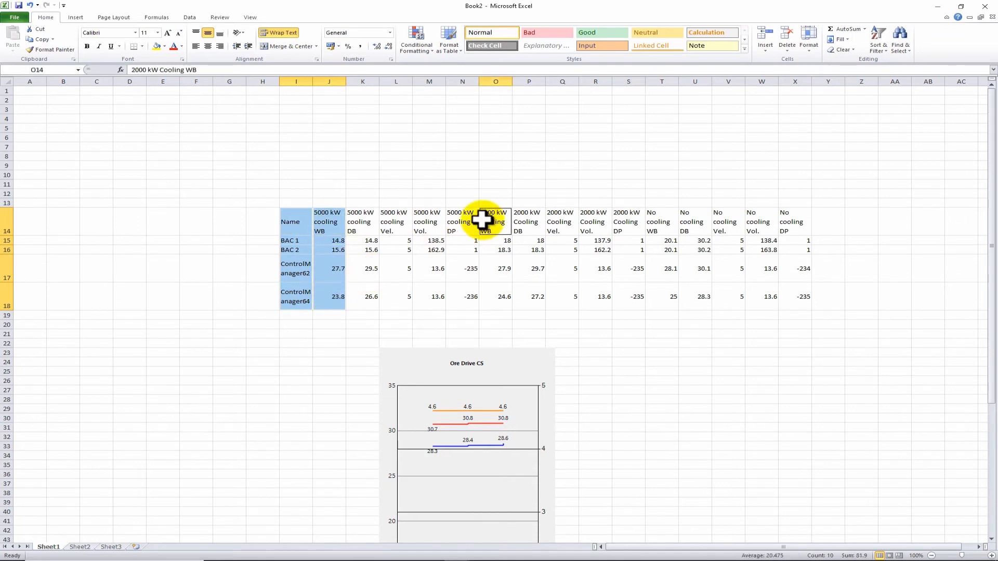
{"action": "left_click_drag", "start_coordinate": [474, 218], "coordinate": [483, 296]}
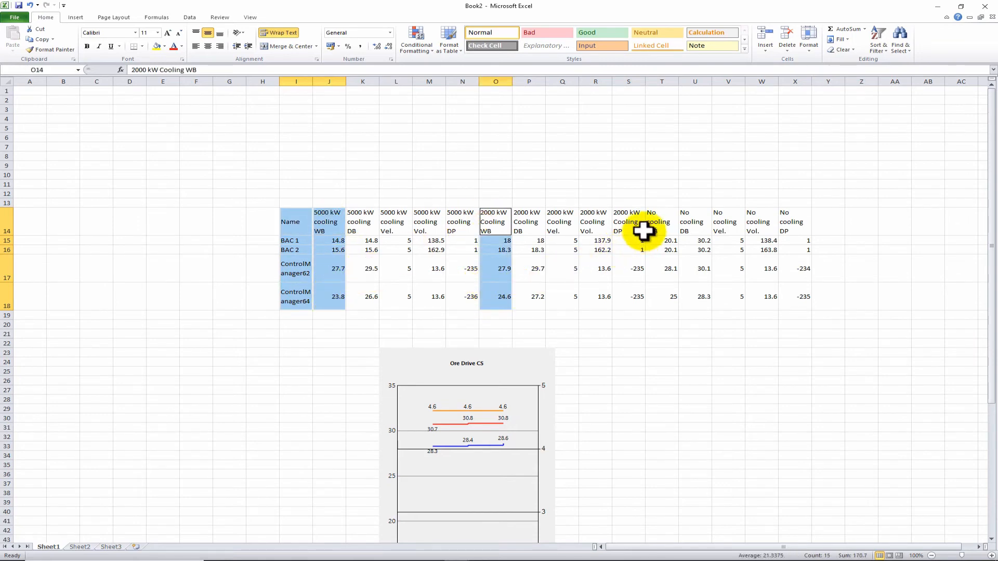
{"action": "left_click", "coordinate": [656, 220], "text": "ctrl"}
{"action": "left_click_drag", "start_coordinate": [656, 219], "coordinate": [653, 296]}
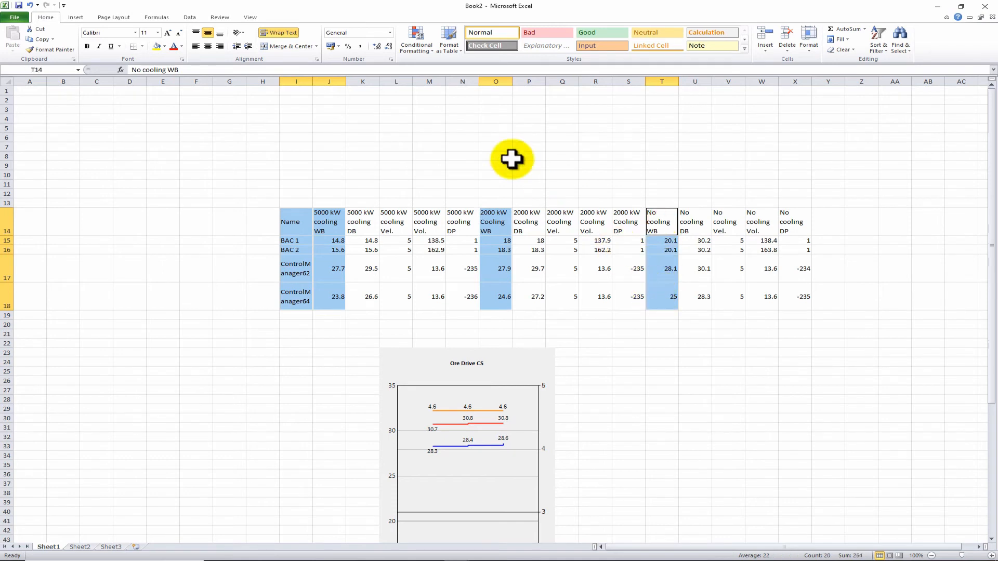
{"action": "left_click", "coordinate": [75, 17]}
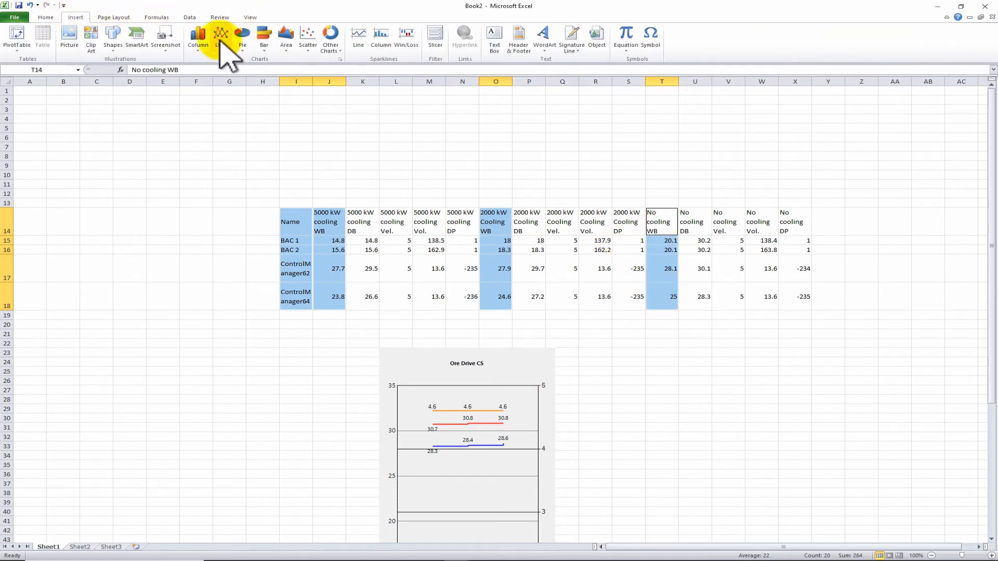
{"action": "left_click", "coordinate": [199, 42]}
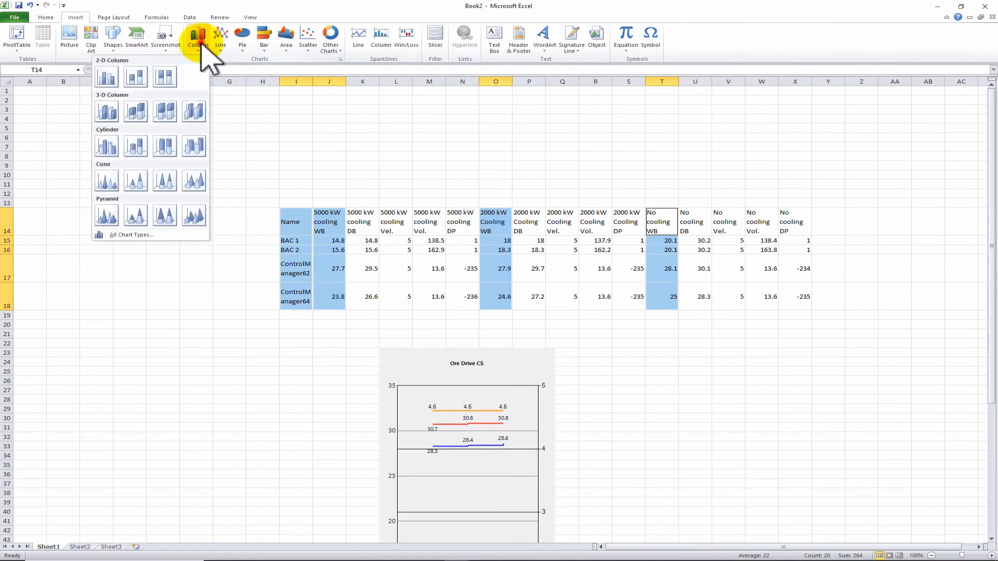
{"action": "left_click", "coordinate": [103, 76]}
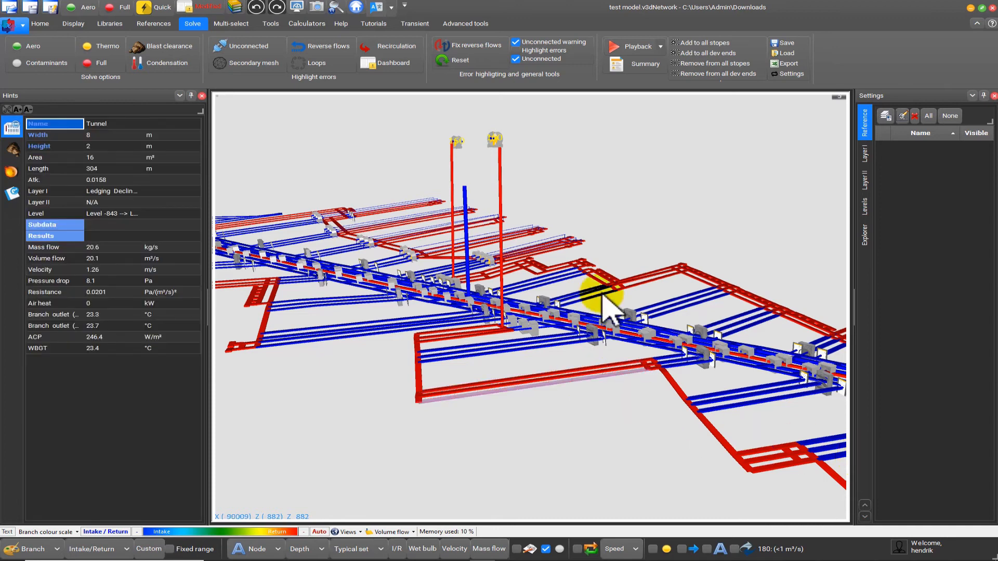
Activate user-defined heat in the thermal settings of a Tunnel Split branch, then close the tunnel editor without saving
{"action": "left_click", "coordinate": [275, 30]}
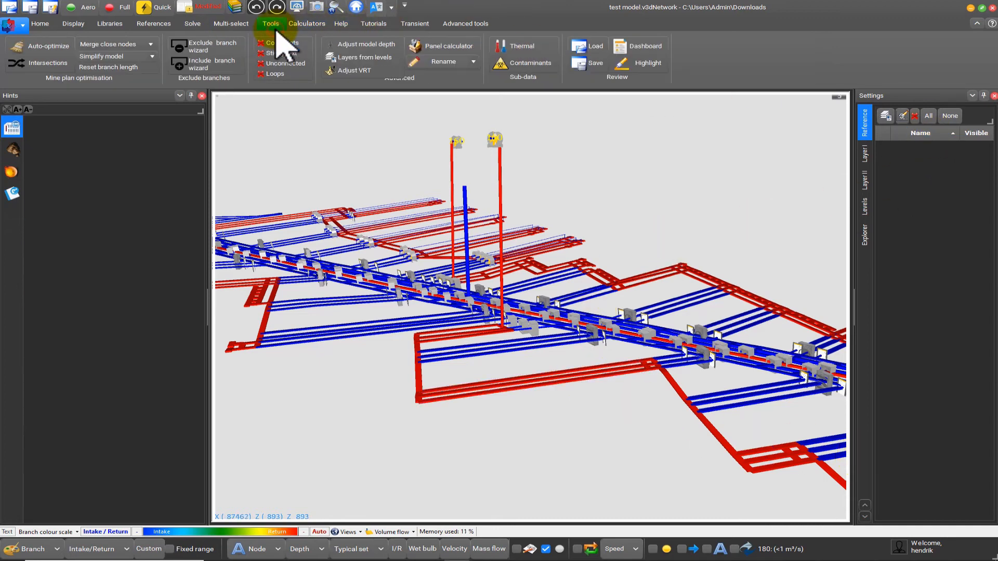
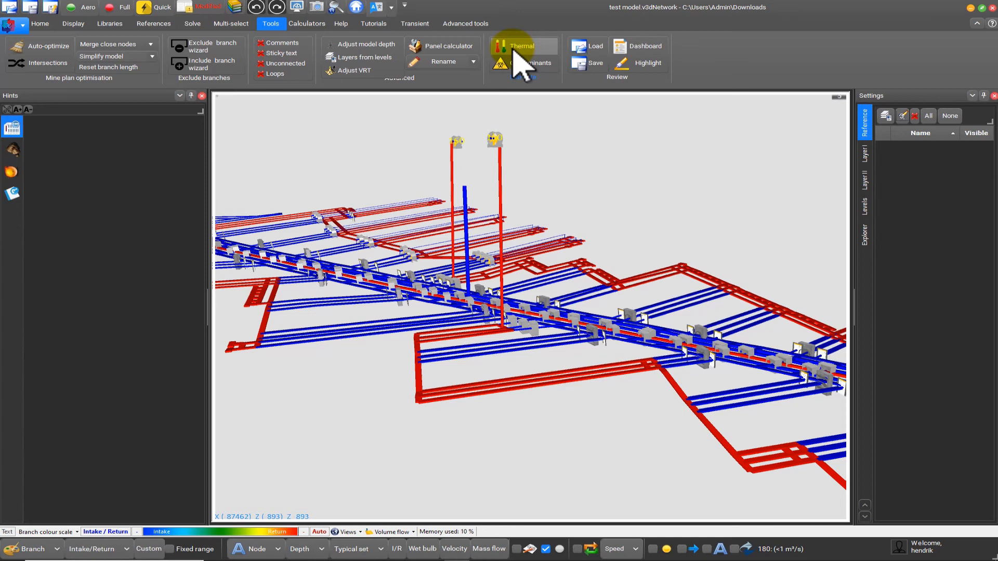
{"action": "left_click_drag", "start_coordinate": [397, 412], "coordinate": [382, 369]}
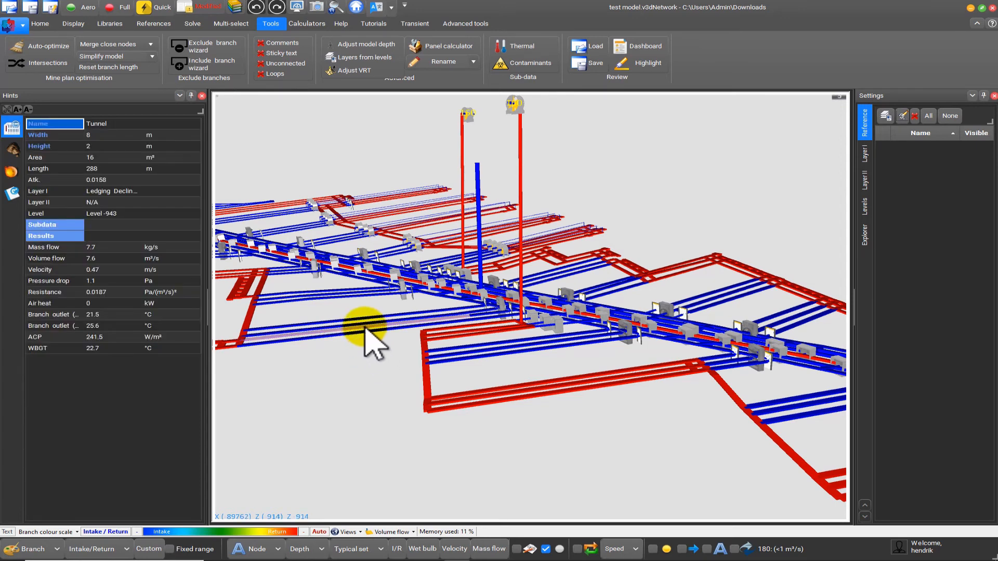
{"action": "left_click", "coordinate": [362, 340]}
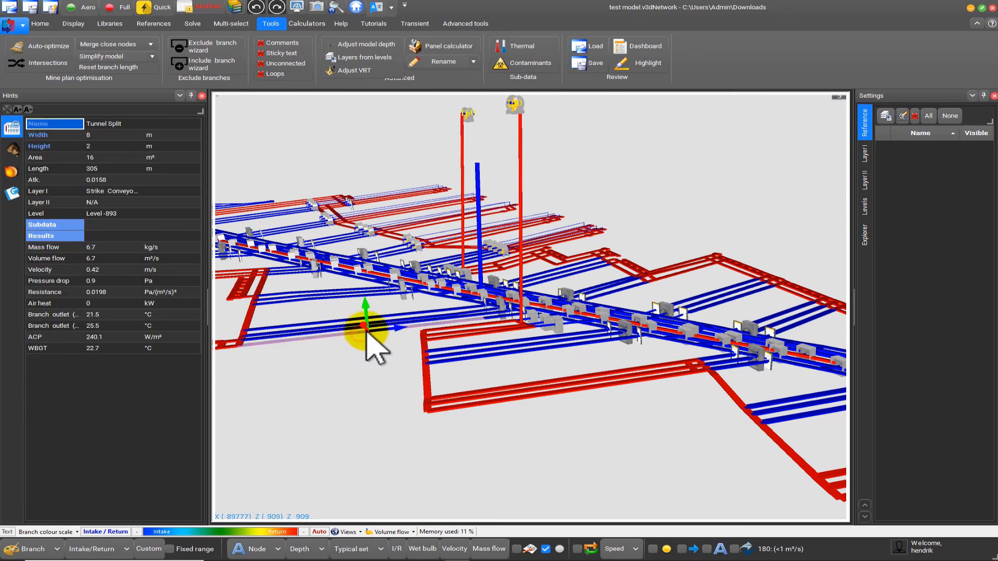
{"action": "double_click", "coordinate": [412, 183]}
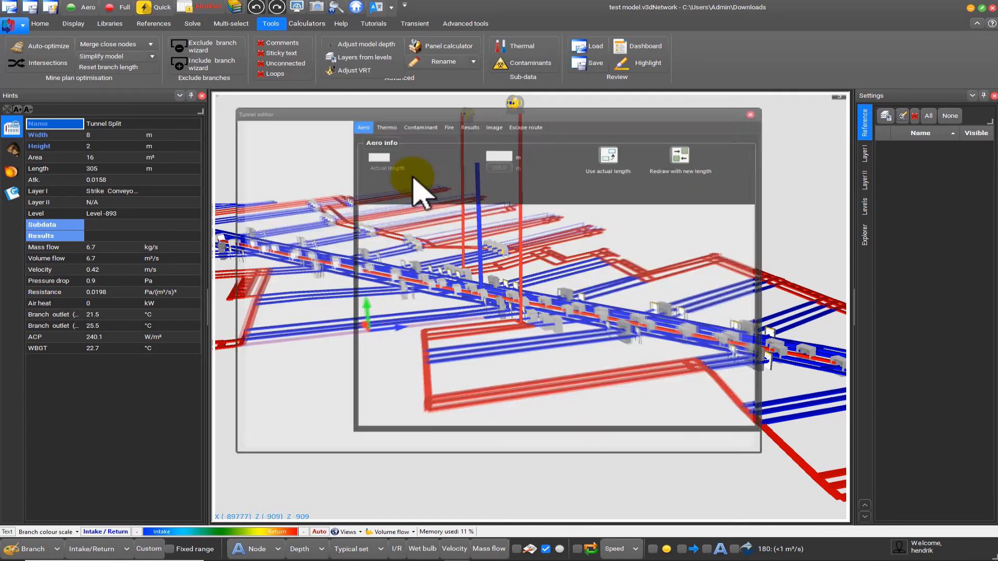
{"action": "left_click", "coordinate": [385, 126]}
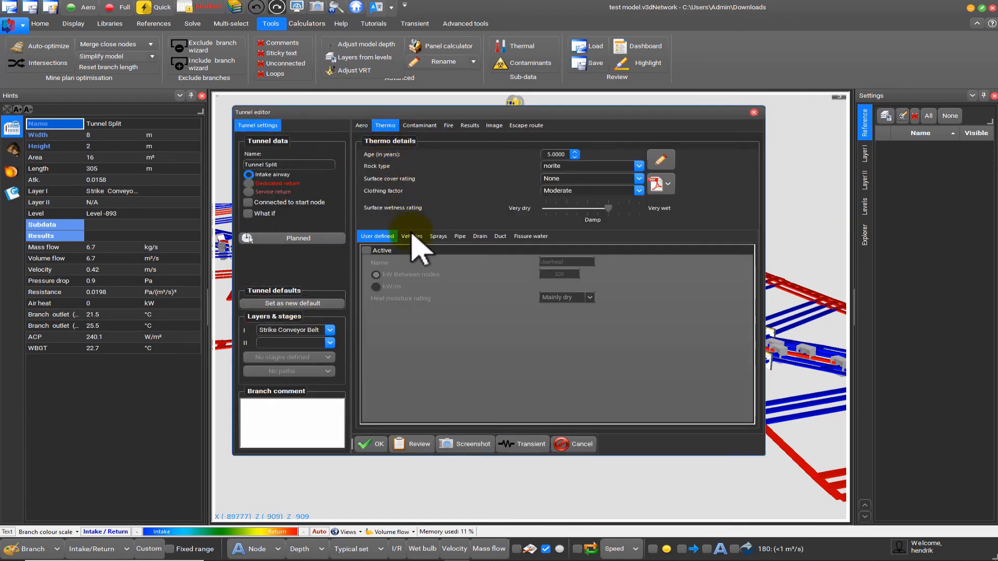
{"action": "left_click", "coordinate": [387, 250]}
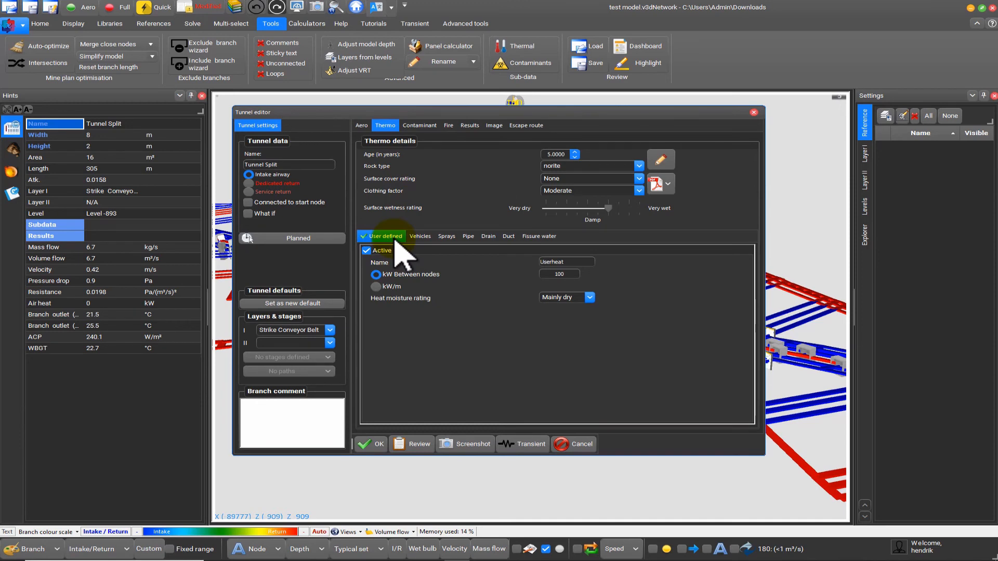
{"action": "left_click", "coordinate": [753, 112]}
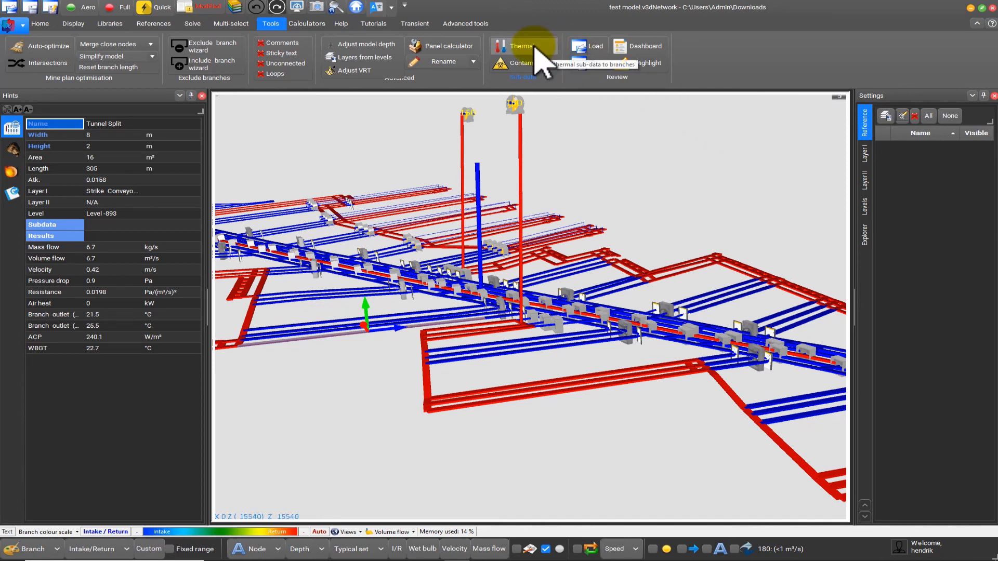
Set up adding thermal subdata for tunnel Userheat and stope Winch on intake and service return branches, excluding dedicated return branches
{"action": "left_click", "coordinate": [535, 50]}
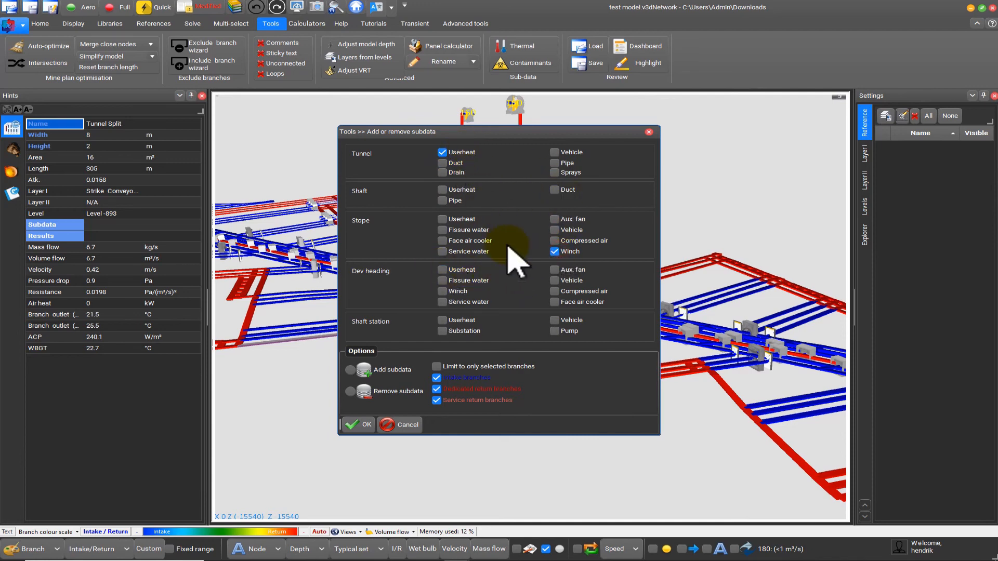
{"action": "left_click", "coordinate": [364, 369]}
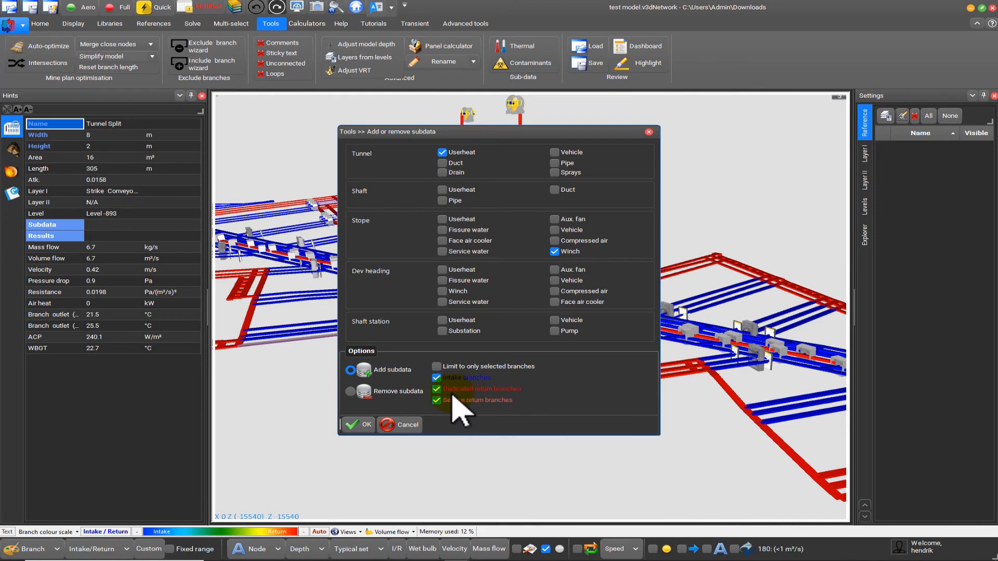
{"action": "left_click", "coordinate": [438, 389]}
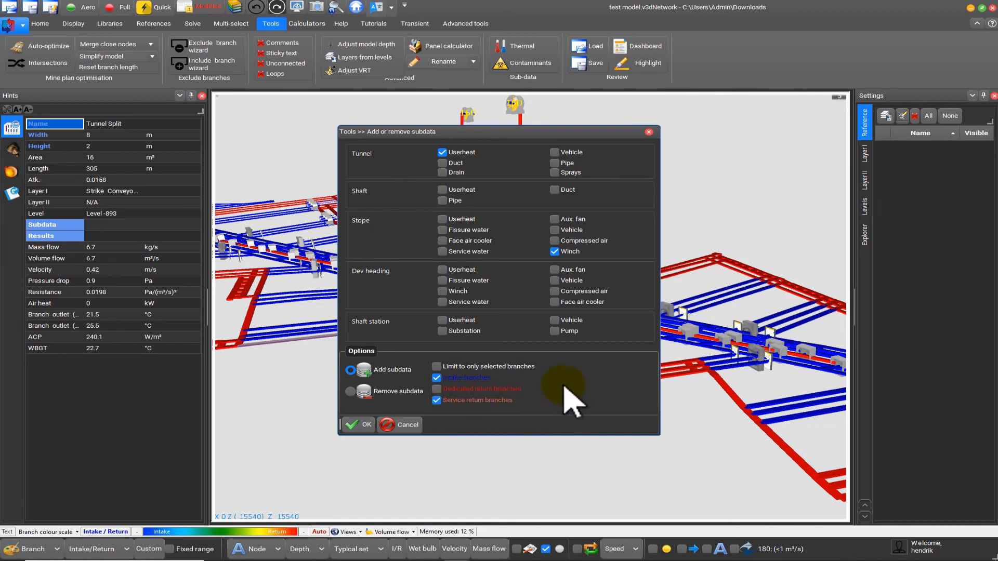
{"action": "left_click", "coordinate": [365, 424]}
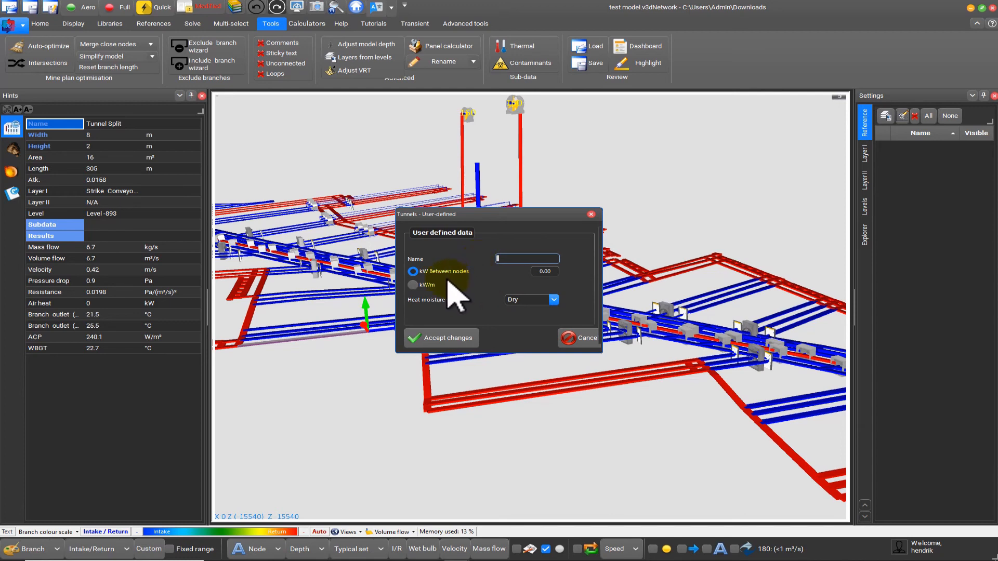
Define the tunnels' user heat as "lineaar heat" at 0.05 kW/m with a Dry heat moisture rating and accept it
{"action": "left_click", "coordinate": [413, 285]}
{"action": "left_click", "coordinate": [508, 260]}
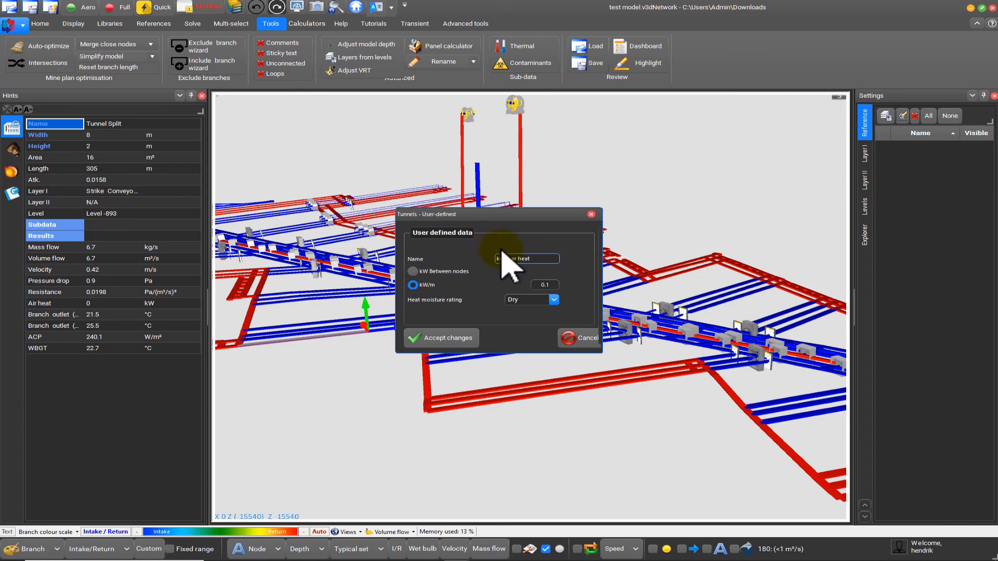
{"action": "left_click_drag", "start_coordinate": [501, 255], "coordinate": [497, 255]}
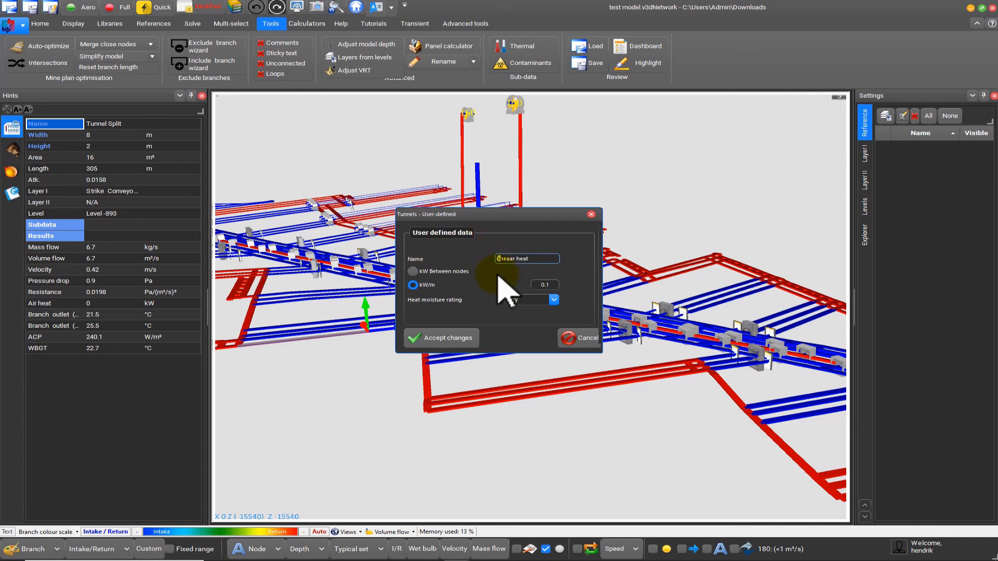
{"action": "left_click", "coordinate": [554, 286]}
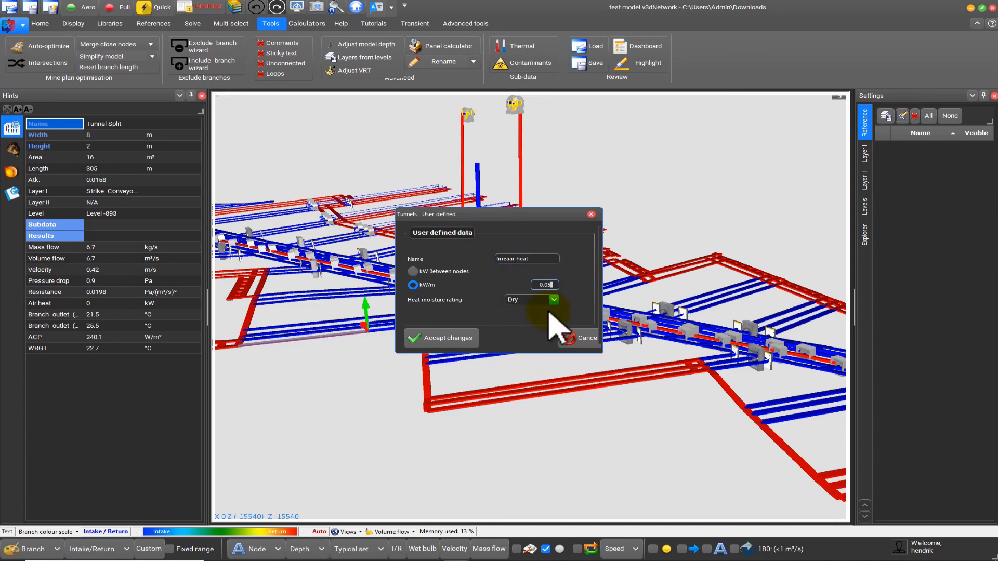
{"action": "left_click", "coordinate": [548, 300]}
{"action": "left_click", "coordinate": [533, 314]}
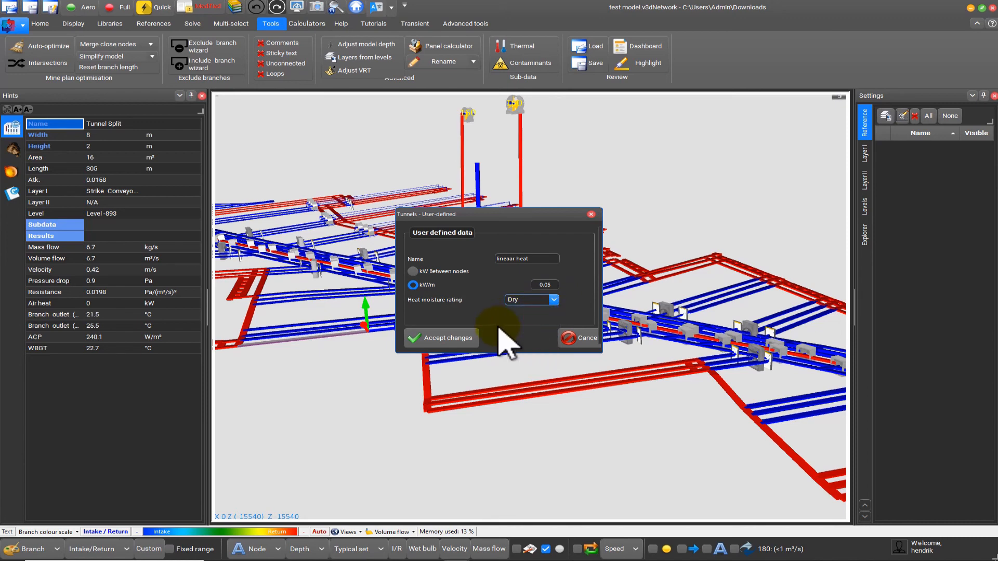
{"action": "left_click", "coordinate": [448, 338]}
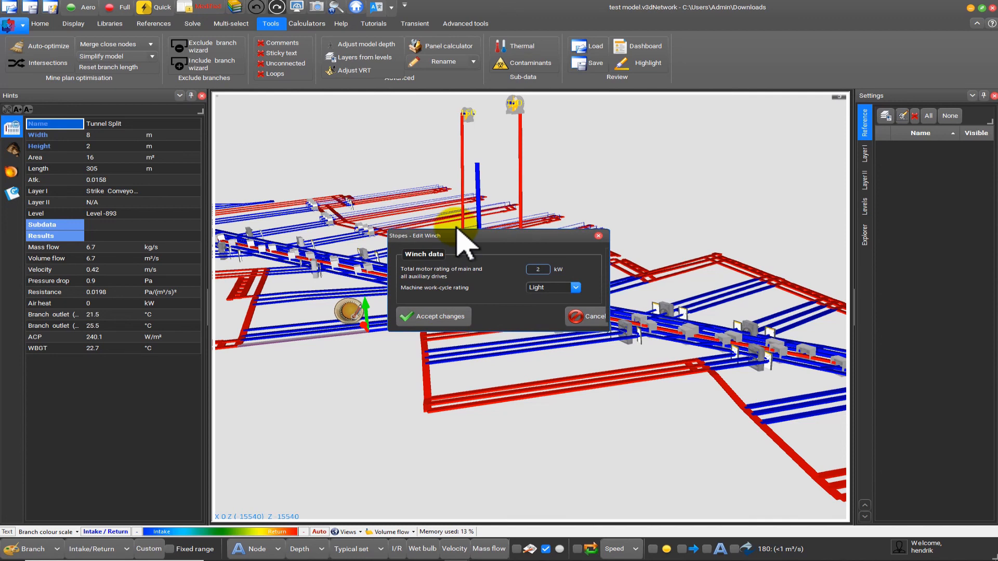
Define the stopes' winch with a 200 kW total motor rating and a Moderate machine work-cycle rating
{"action": "left_click", "coordinate": [546, 288]}
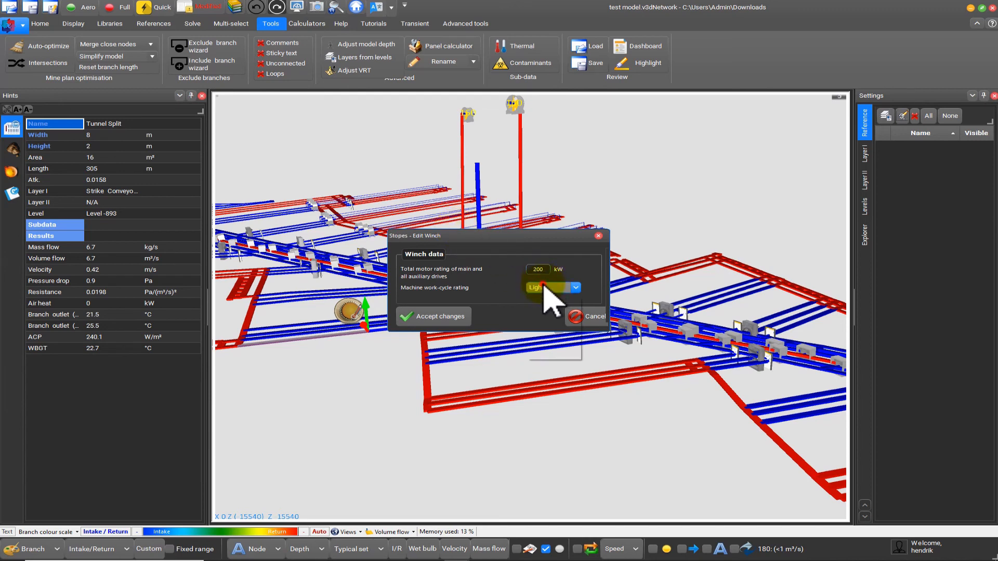
{"action": "left_click", "coordinate": [543, 311]}
{"action": "left_click", "coordinate": [444, 319]}
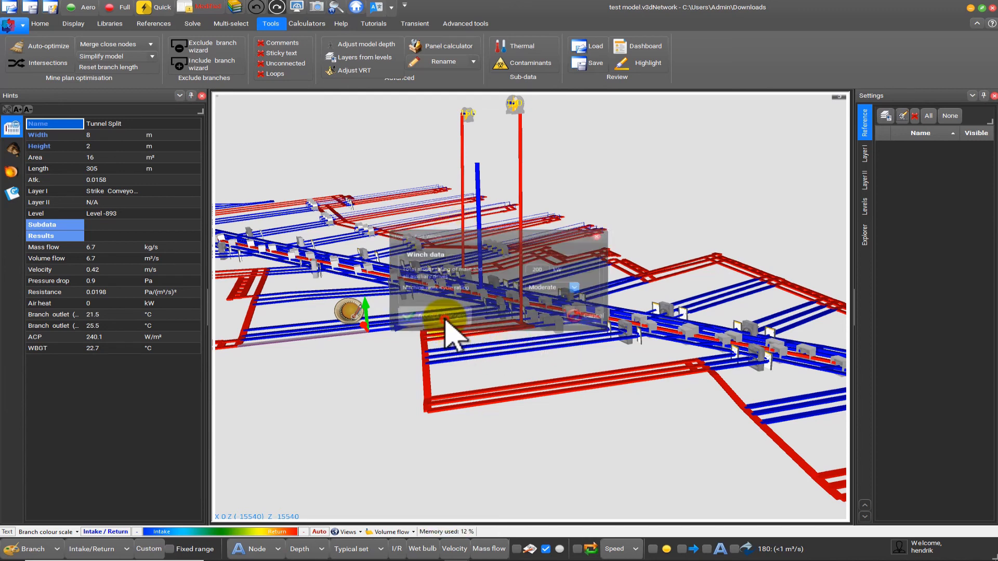
Check the user-defined heat in the thermal settings of a Bord and Pillar North Section branch and a Traveling Way Tunnel Split branch
{"action": "left_click", "coordinate": [375, 360]}
{"action": "left_click_drag", "start_coordinate": [504, 359], "coordinate": [416, 319]}
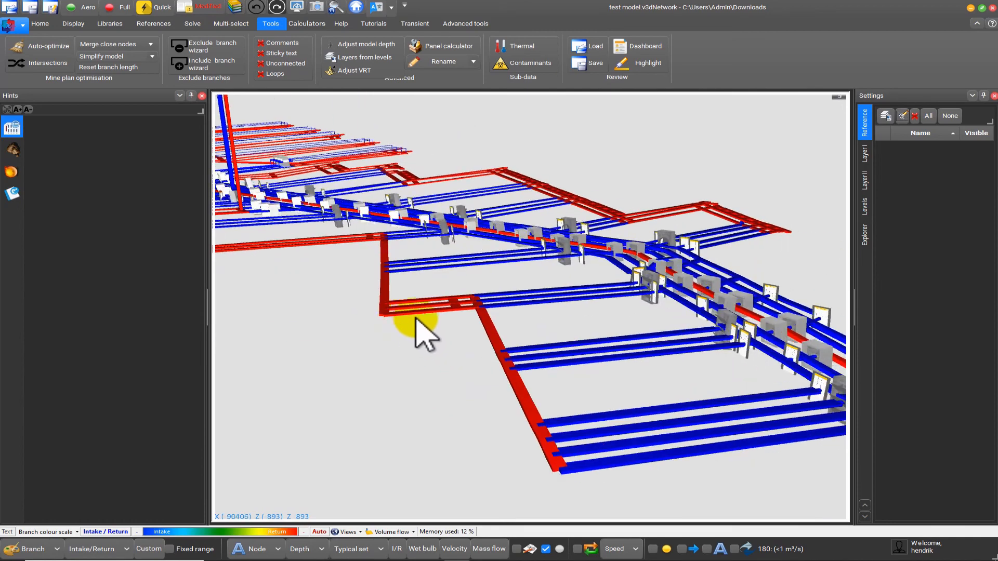
{"action": "right_click", "coordinate": [575, 346]}
{"action": "left_click", "coordinate": [598, 262]}
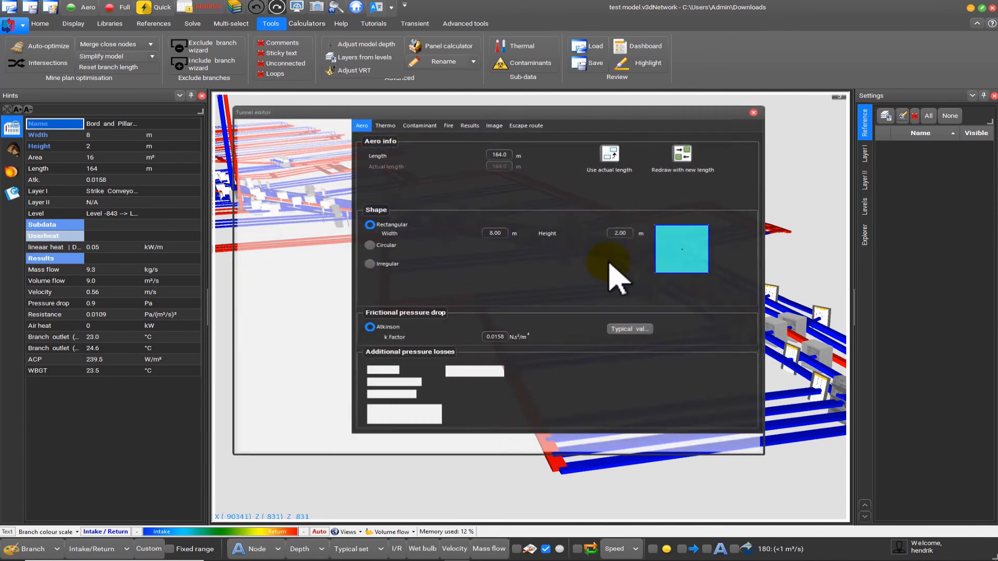
{"action": "left_click", "coordinate": [386, 125]}
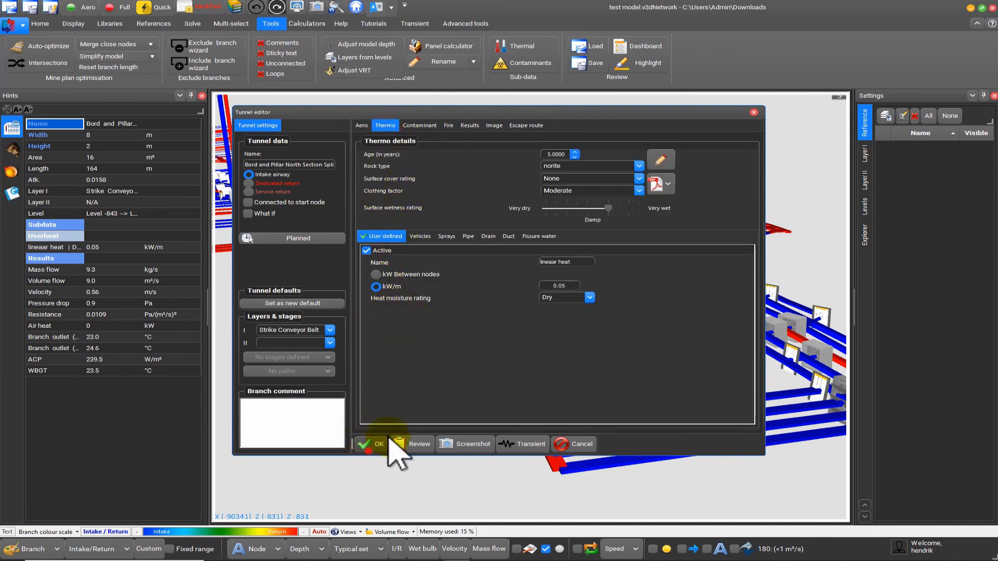
{"action": "left_click", "coordinate": [370, 445]}
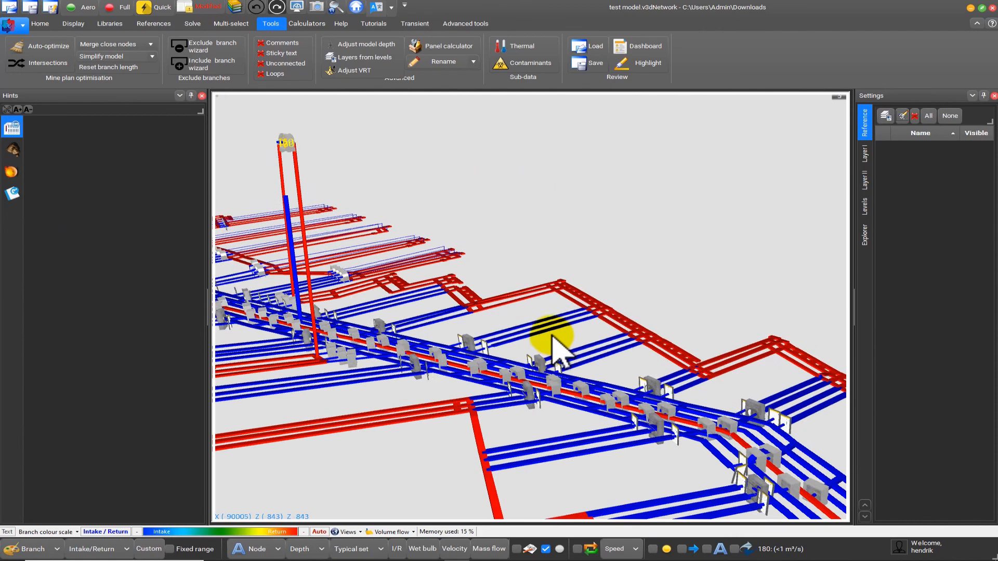
{"action": "left_click", "coordinate": [555, 338]}
{"action": "right_click", "coordinate": [563, 306]}
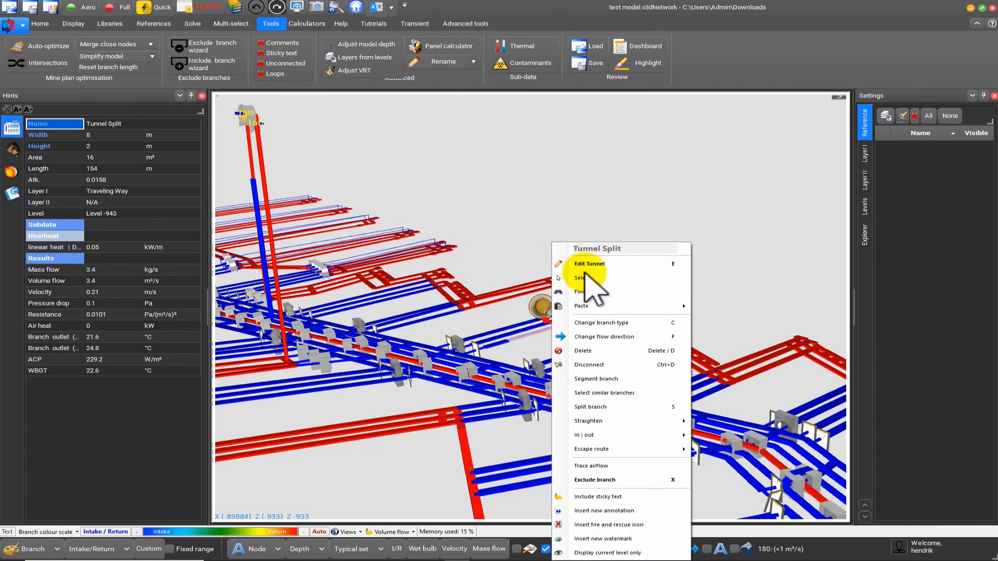
{"action": "left_click", "coordinate": [468, 150]}
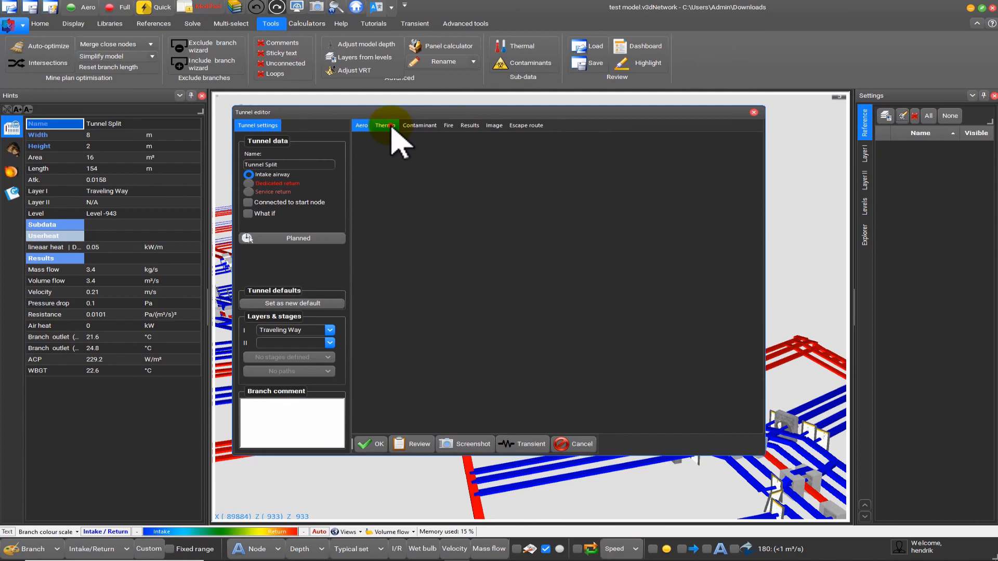
{"action": "left_click", "coordinate": [384, 125]}
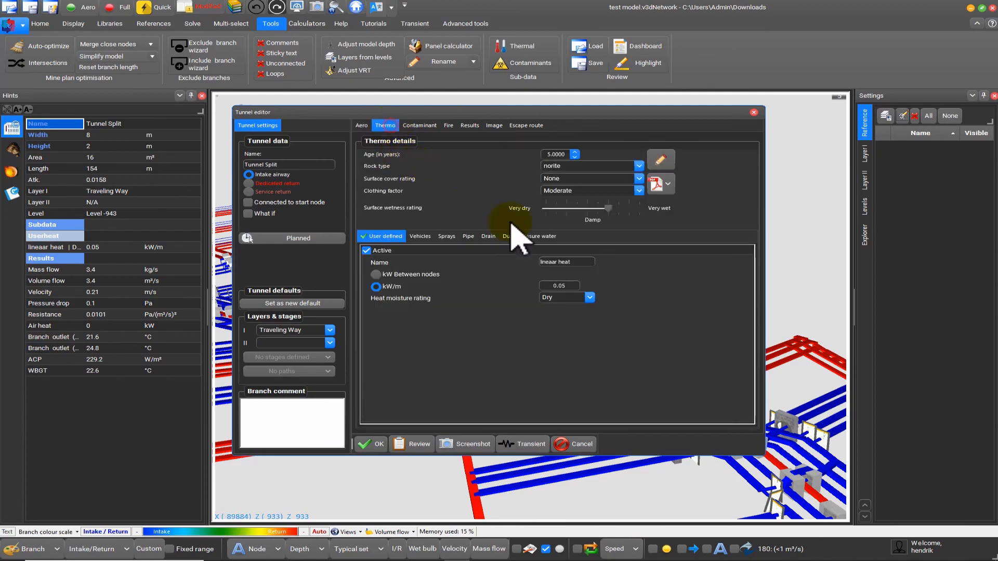
{"action": "left_click", "coordinate": [372, 444]}
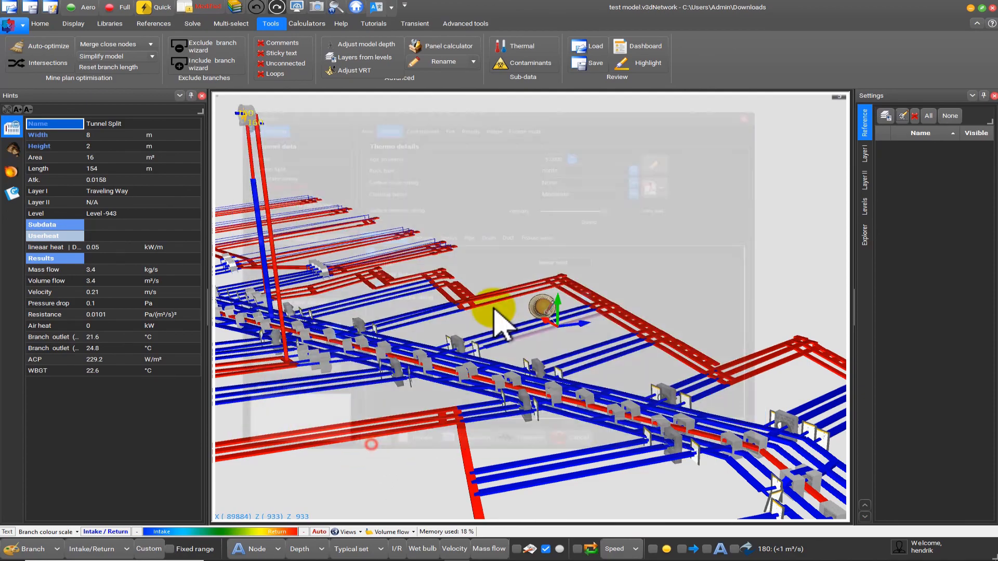
Remove the Userheat subdata from all tunnels, covering intake, dedicated return and service return branches
{"action": "left_click_drag", "start_coordinate": [501, 319], "coordinate": [525, 219]}
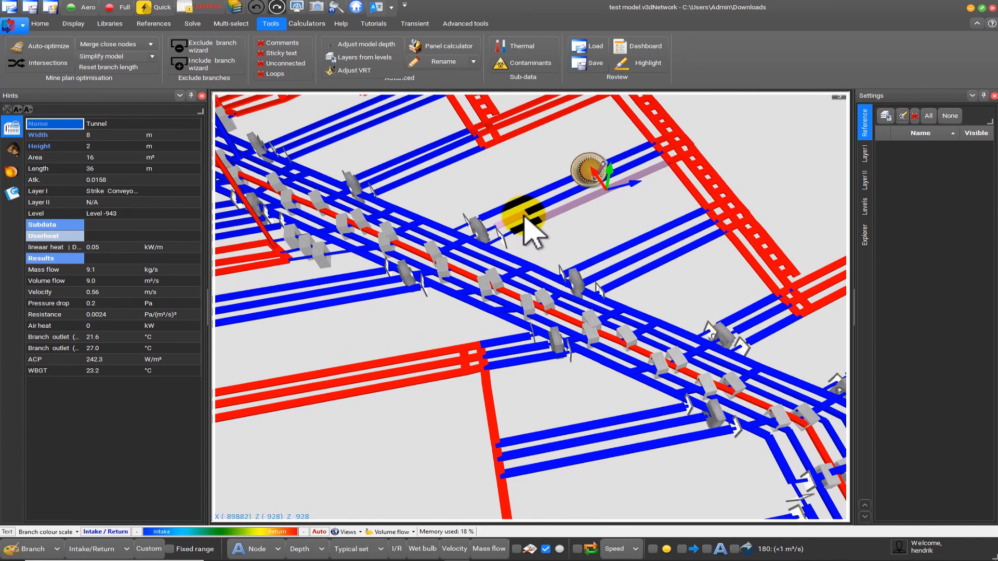
{"action": "left_click", "coordinate": [533, 173]}
{"action": "scroll", "coordinate": [534, 173], "scroll_direction": "up", "scroll_amount": 3}
{"action": "left_click_drag", "start_coordinate": [533, 173], "coordinate": [531, 104]}
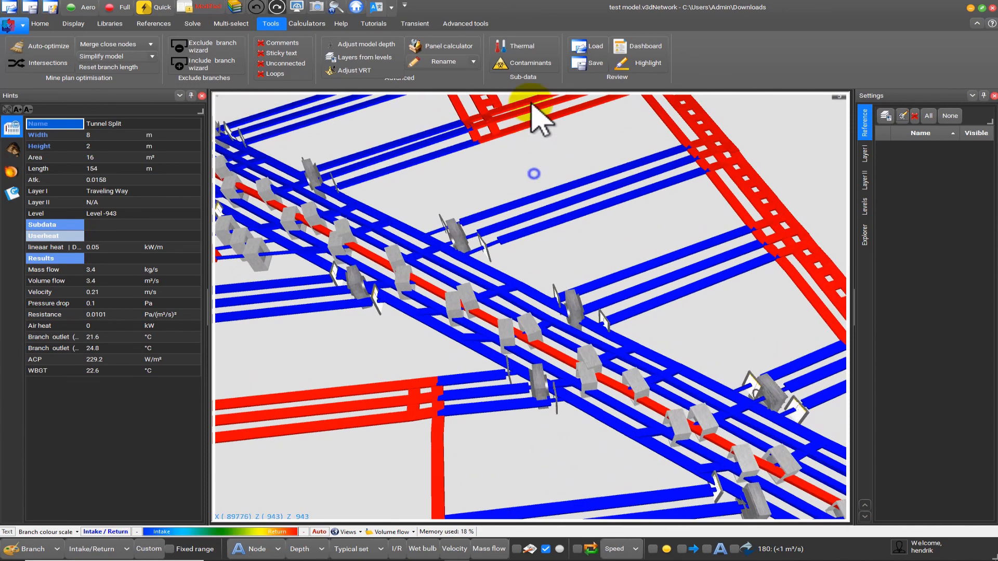
{"action": "left_click", "coordinate": [528, 61]}
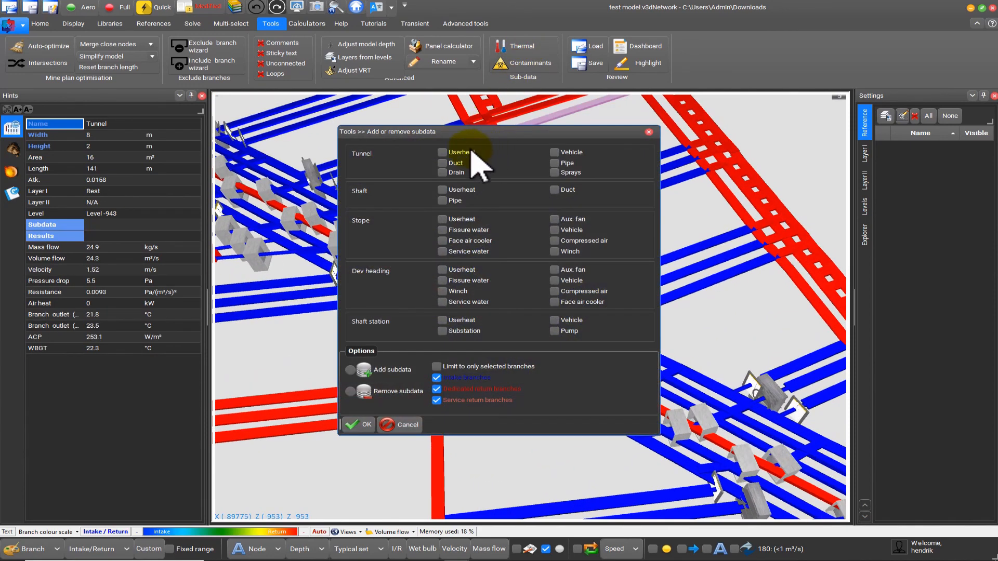
{"action": "left_click", "coordinate": [471, 151]}
{"action": "left_click", "coordinate": [387, 390]}
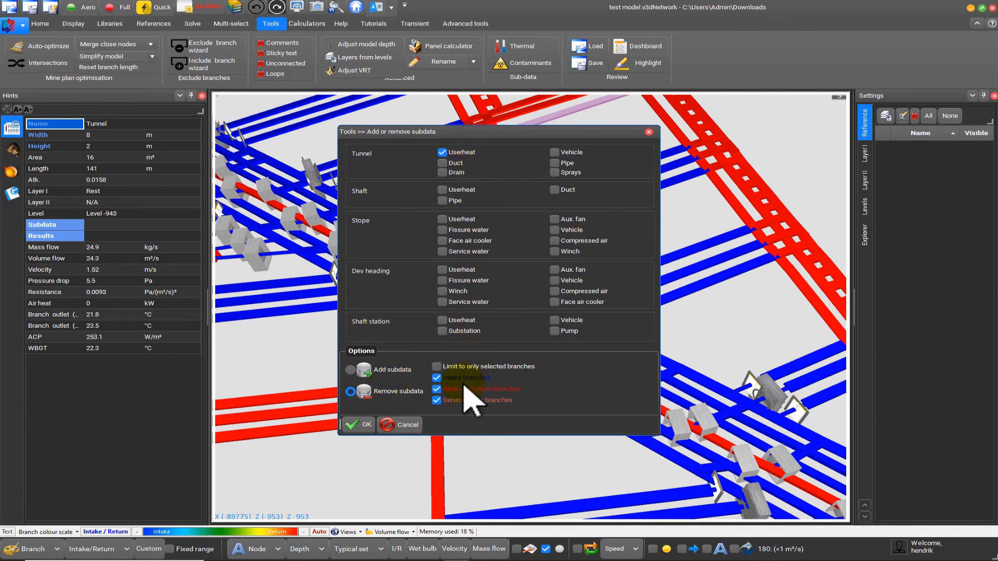
{"action": "left_click", "coordinate": [364, 424]}
Check the user-defined heat in the thermal settings of a Roadways Split branch and close the tunnel editor
{"action": "left_click", "coordinate": [566, 311]}
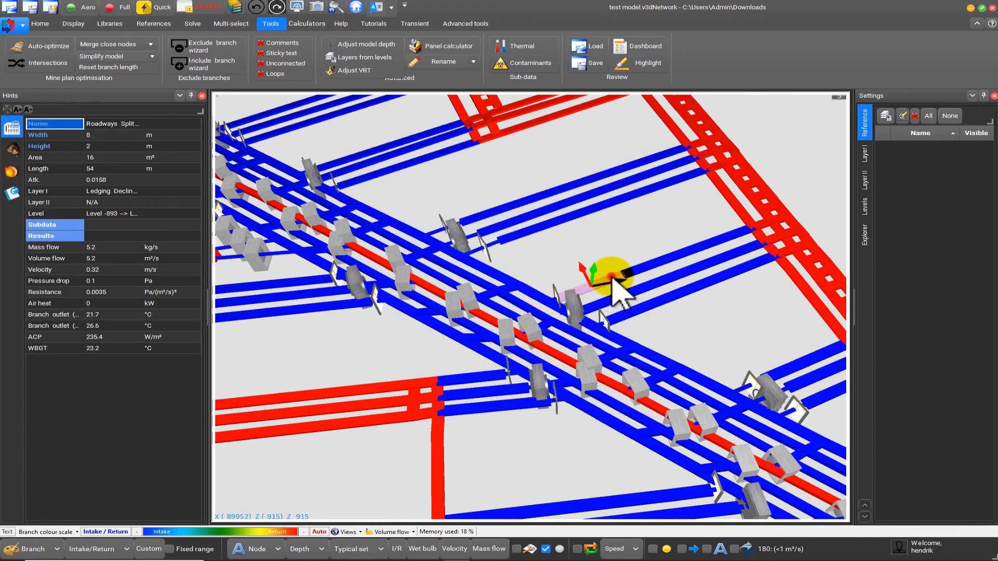
{"action": "double_click", "coordinate": [584, 198]}
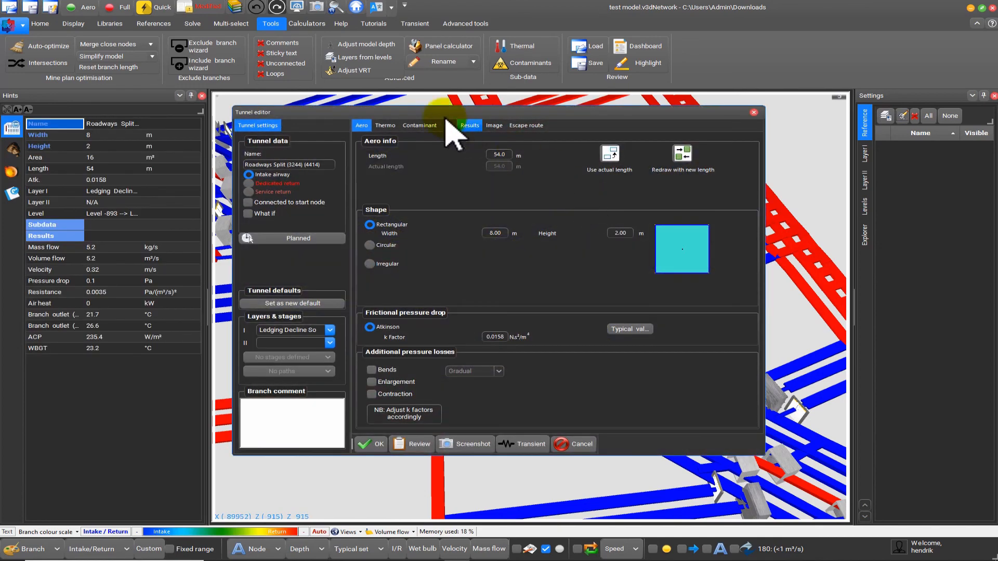
{"action": "left_click", "coordinate": [385, 125]}
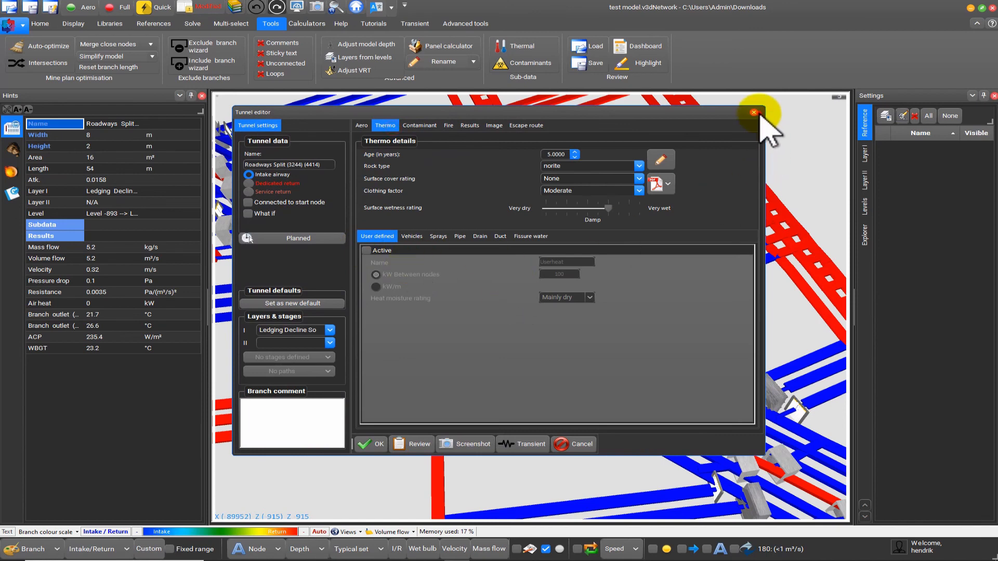
{"action": "left_click", "coordinate": [754, 113]}
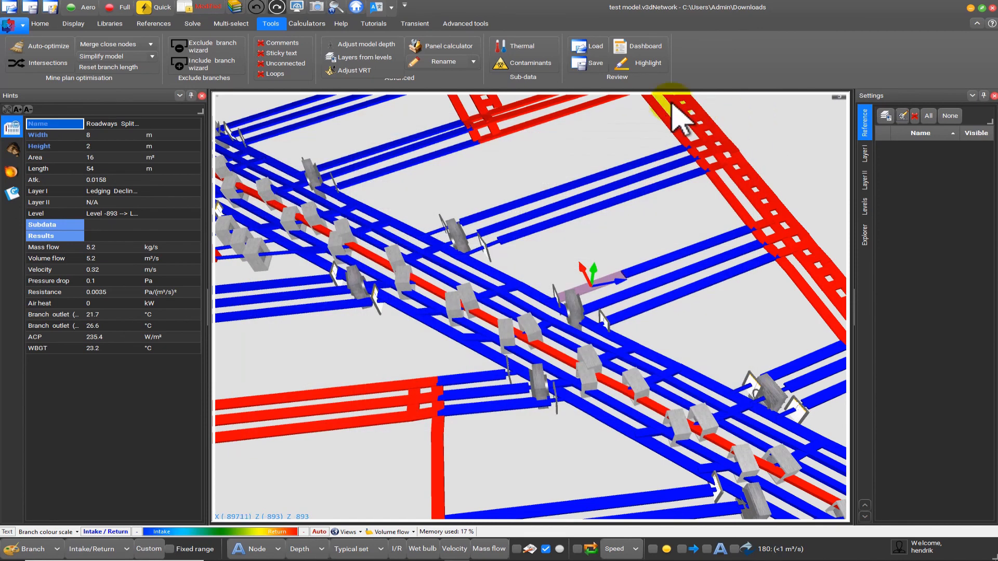
Review the options for adding or removing contaminant subdata, and leave without applying any
{"action": "left_click_drag", "start_coordinate": [490, 156], "coordinate": [560, 161]}
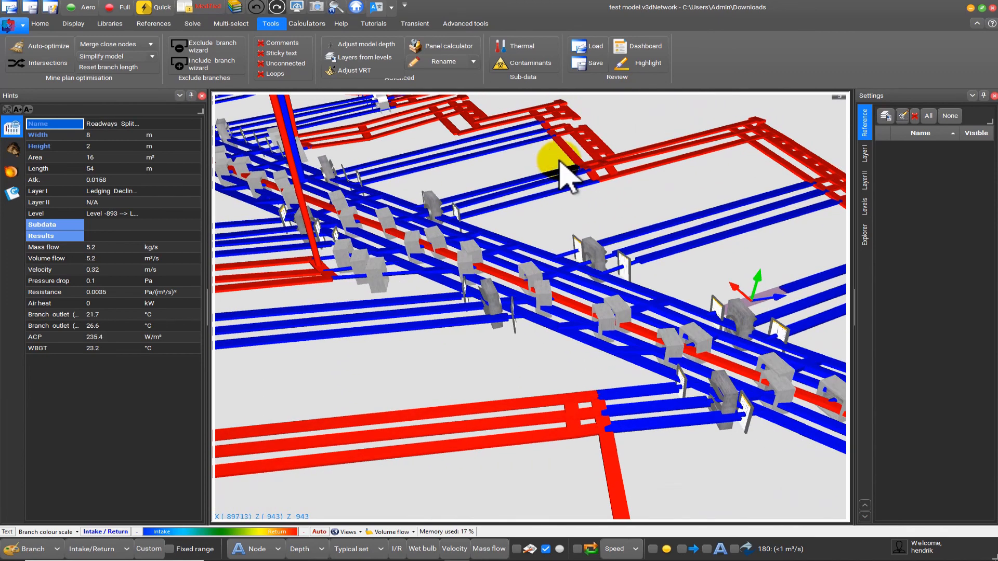
{"action": "left_click", "coordinate": [530, 63]}
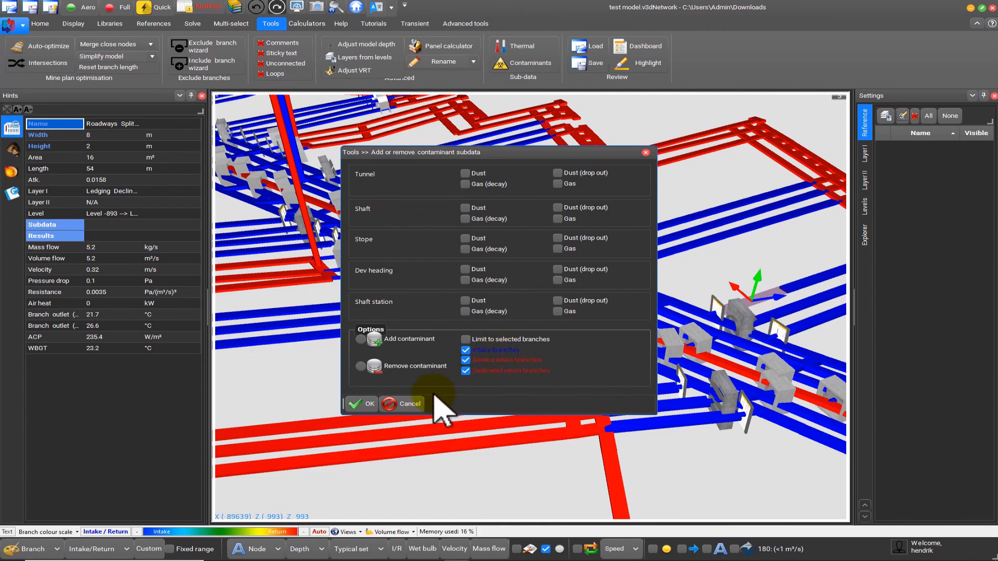
{"action": "left_click", "coordinate": [411, 404]}
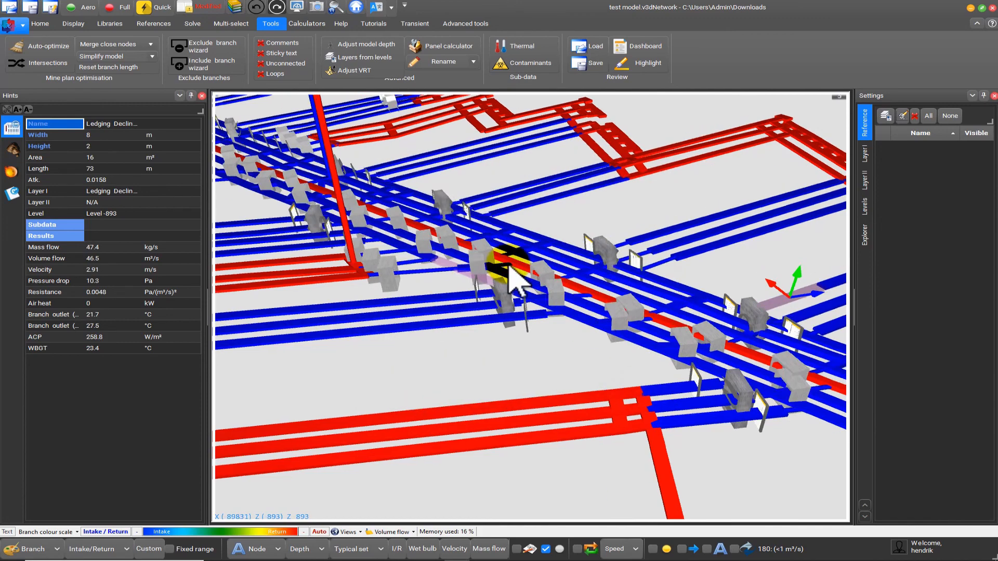
Window-select the group of intake and return tunnels at the near end of the bord and pillar section
{"action": "left_click", "coordinate": [41, 23]}
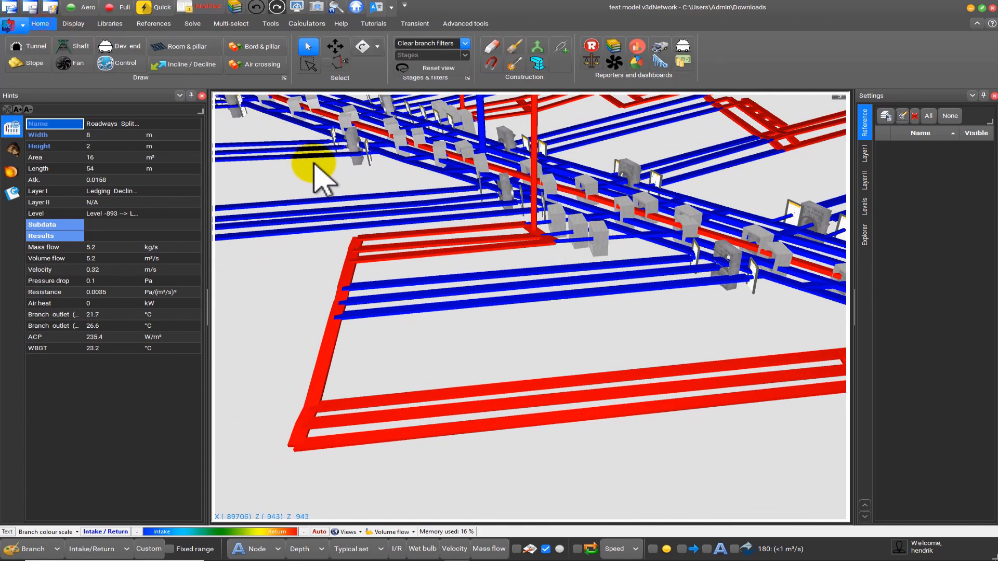
{"action": "left_click", "coordinate": [310, 65]}
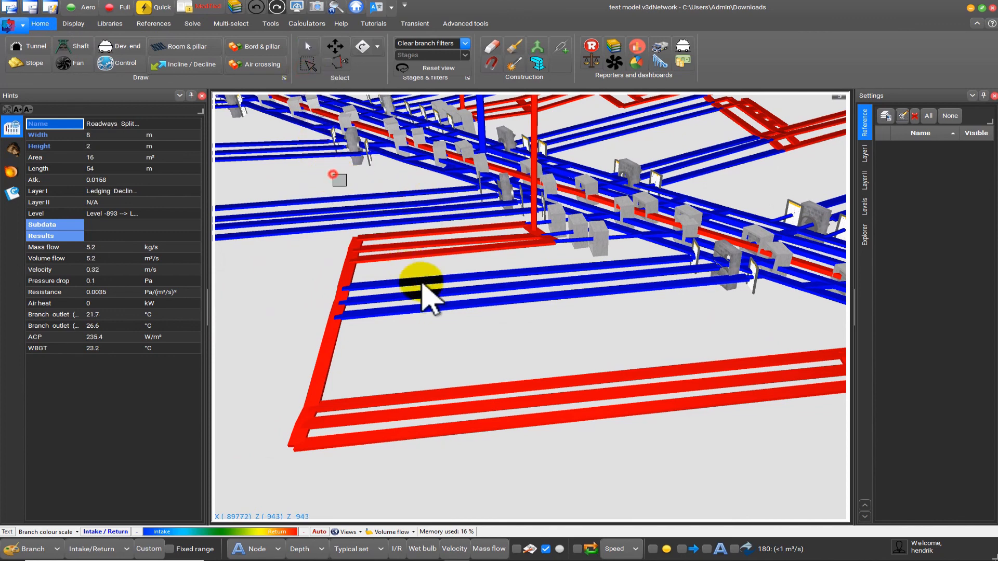
{"action": "left_click_drag", "start_coordinate": [334, 174], "coordinate": [467, 326]}
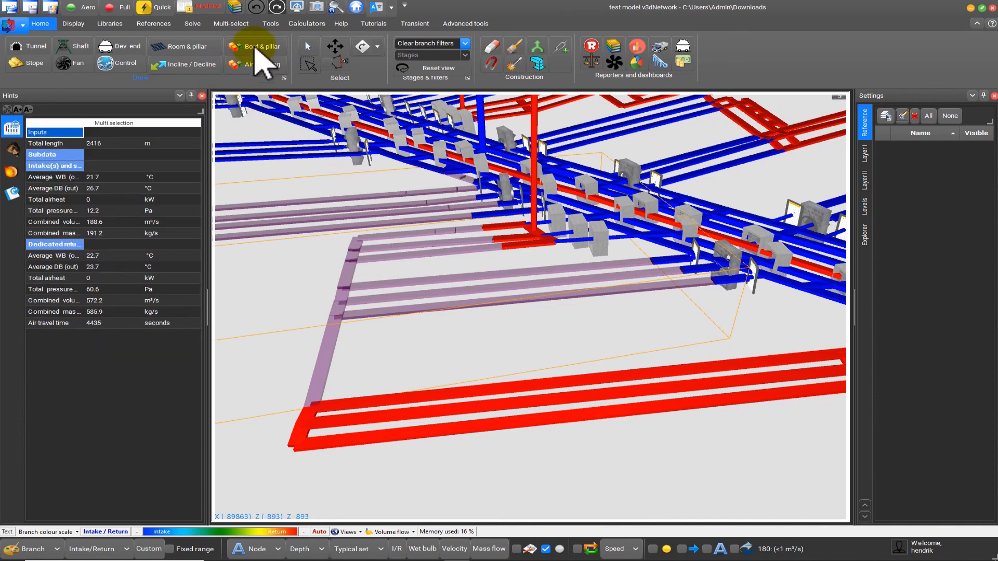
Add Userheat thermal subdata to the tunnels, limited to only the selected intake, dedicated return and service return branches
{"action": "left_click", "coordinate": [274, 24]}
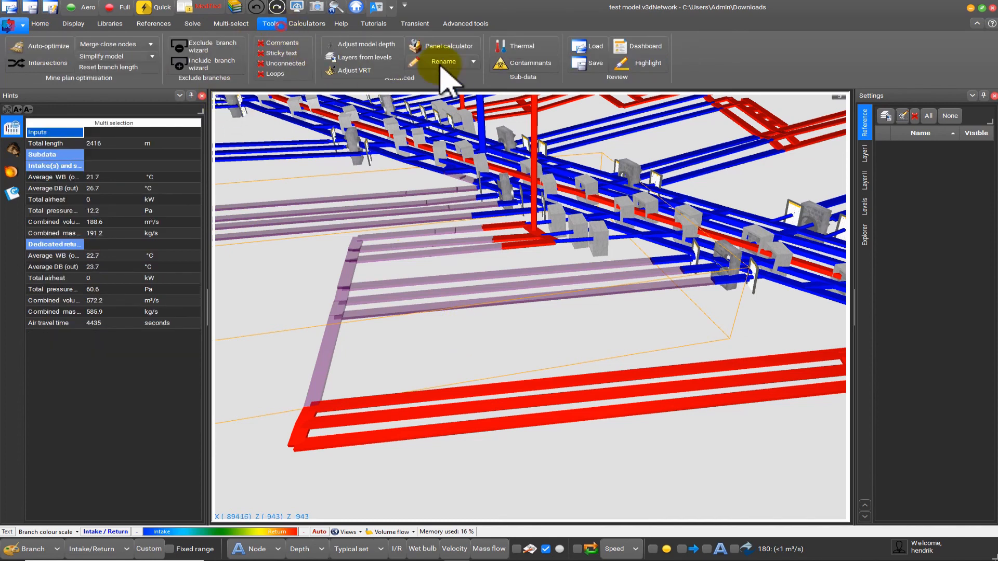
{"action": "left_click", "coordinate": [516, 48]}
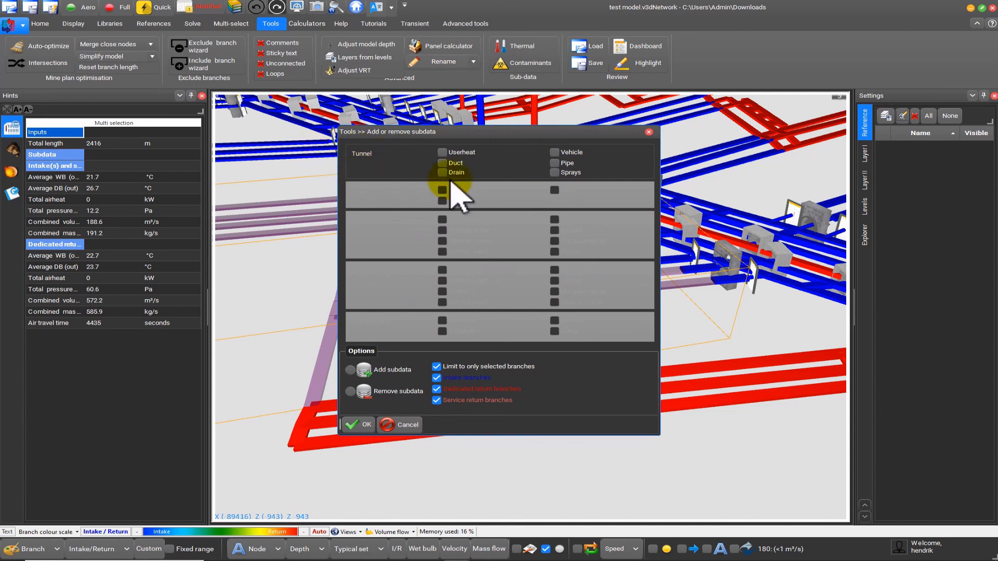
{"action": "left_click_drag", "start_coordinate": [486, 135], "coordinate": [632, 137]}
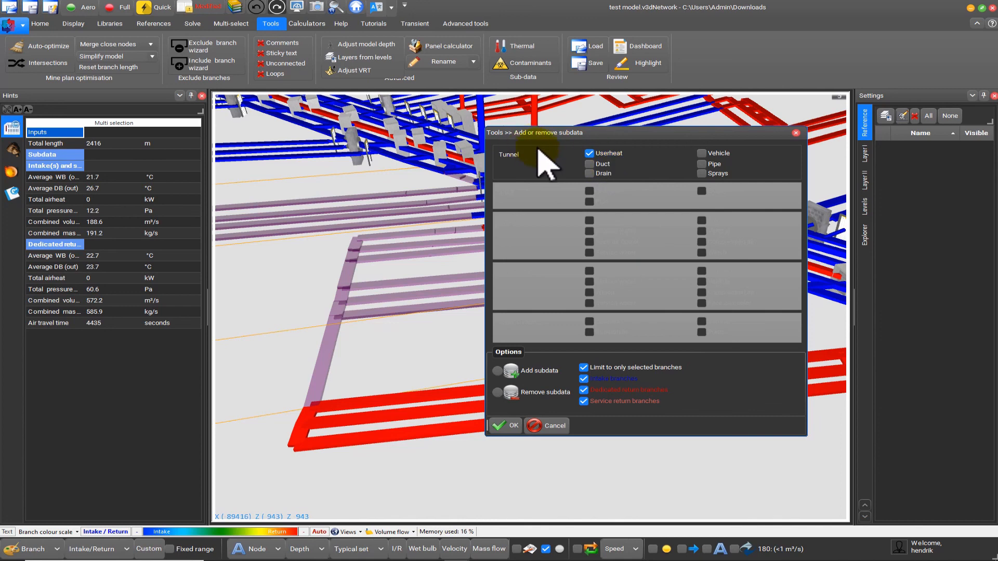
{"action": "left_click", "coordinate": [497, 370]}
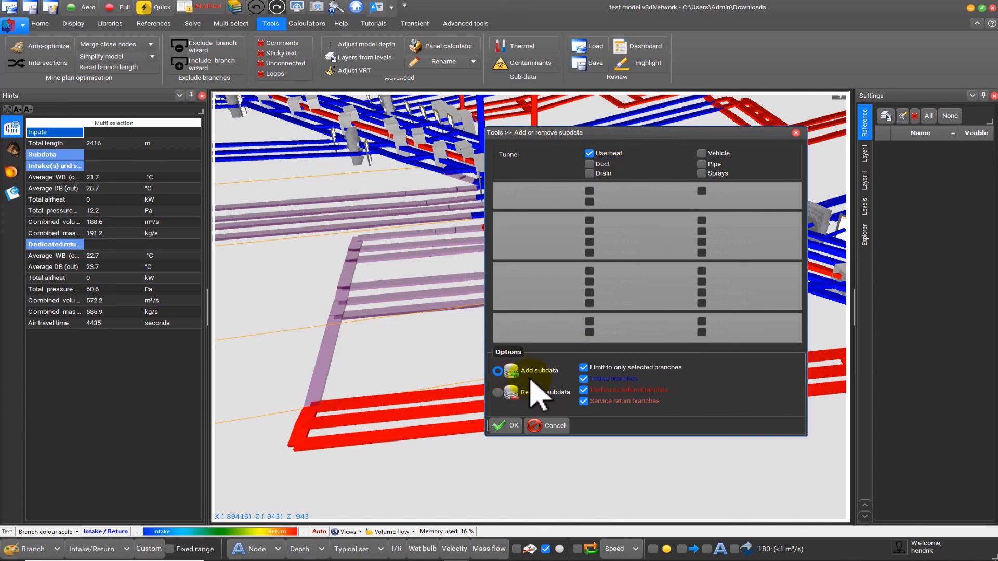
{"action": "left_click", "coordinate": [493, 426]}
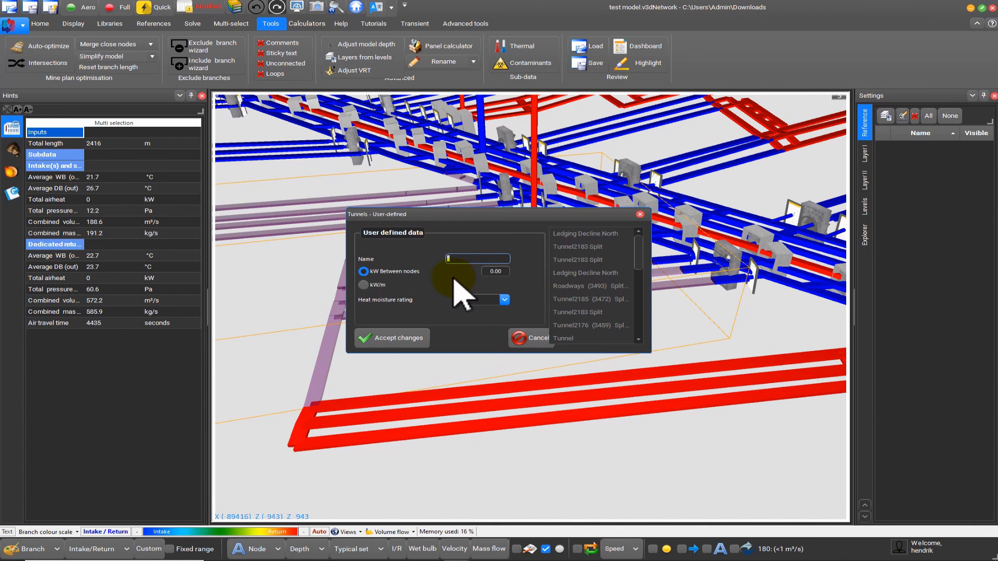
Define the user heat as abc with 0.05 kW/m and a Dry heat moisture rating, and clear the selection
{"action": "type", "text": "abc"}
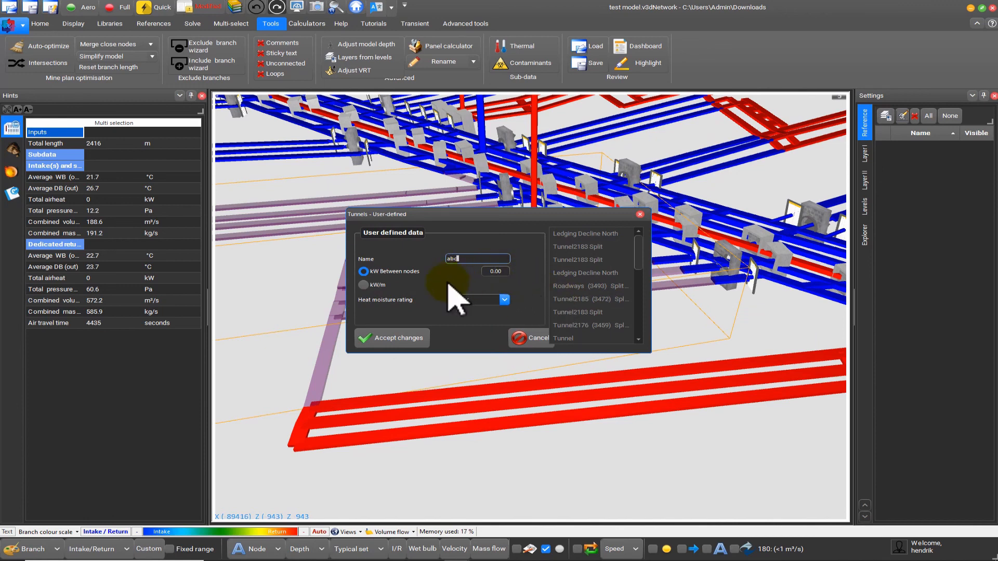
{"action": "left_click", "coordinate": [390, 284]}
{"action": "left_click", "coordinate": [373, 285]}
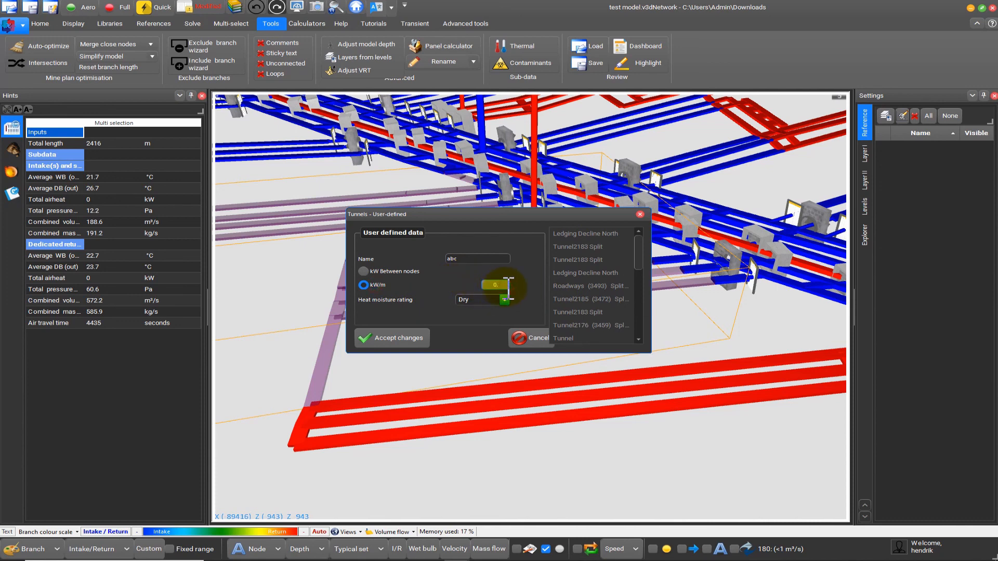
{"action": "left_click", "coordinate": [411, 338]}
{"action": "left_click", "coordinate": [456, 342]}
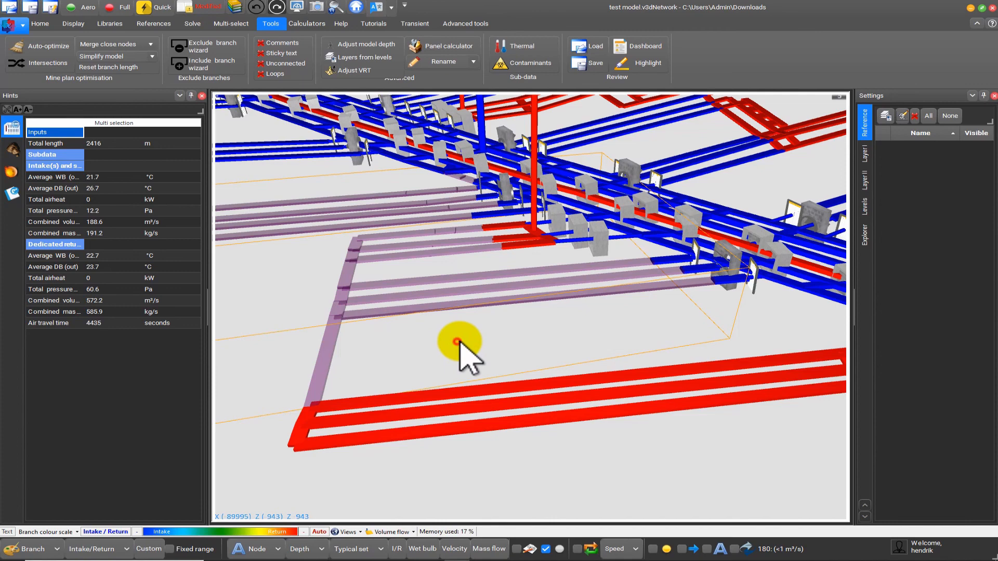
Check the user-defined heat in the thermal settings of a Tunnel Split branch within the bord and pillar group
{"action": "right_click", "coordinate": [466, 311]}
{"action": "left_click", "coordinate": [511, 263]}
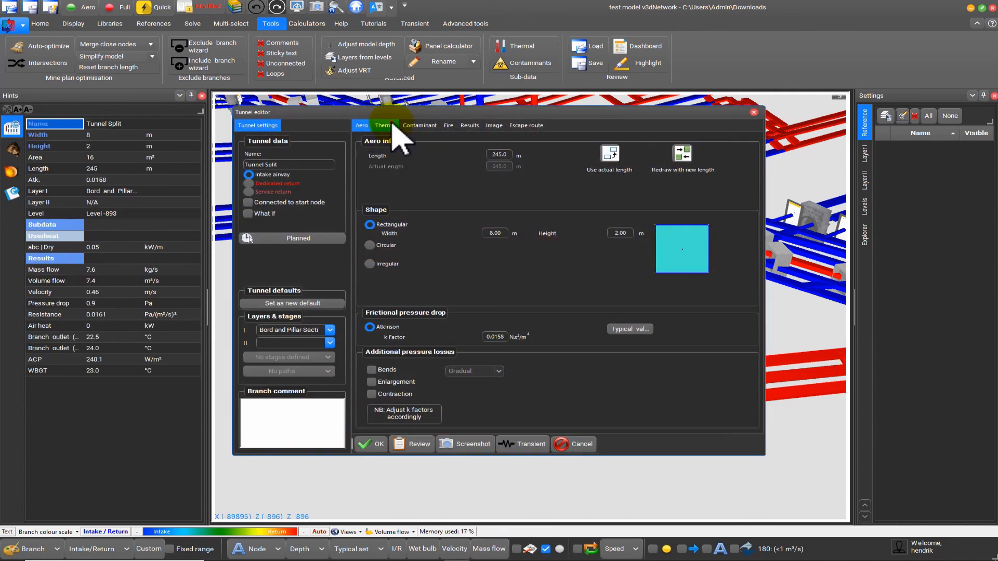
{"action": "left_click", "coordinate": [385, 125]}
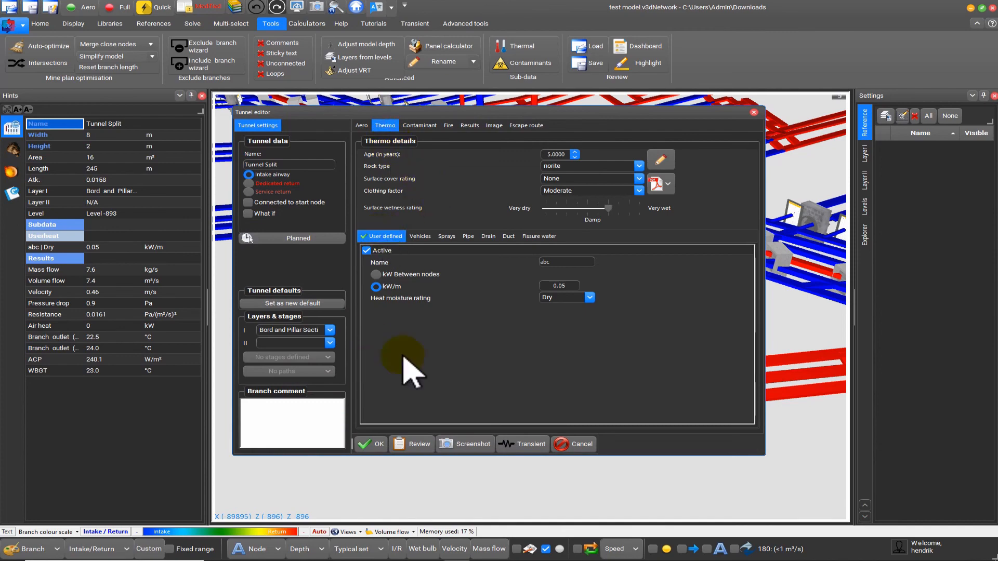
{"action": "left_click", "coordinate": [367, 445]}
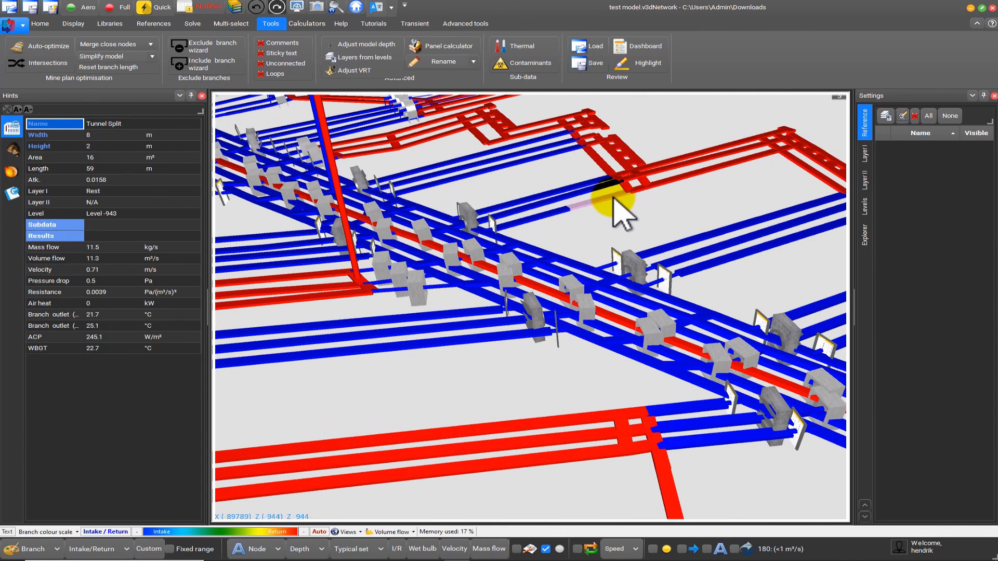
Check the user-defined heat in the thermal settings of a Tunnel Split branch on the Rest layer, outside the edited group
{"action": "right_click", "coordinate": [604, 198]}
{"action": "left_click", "coordinate": [647, 218]}
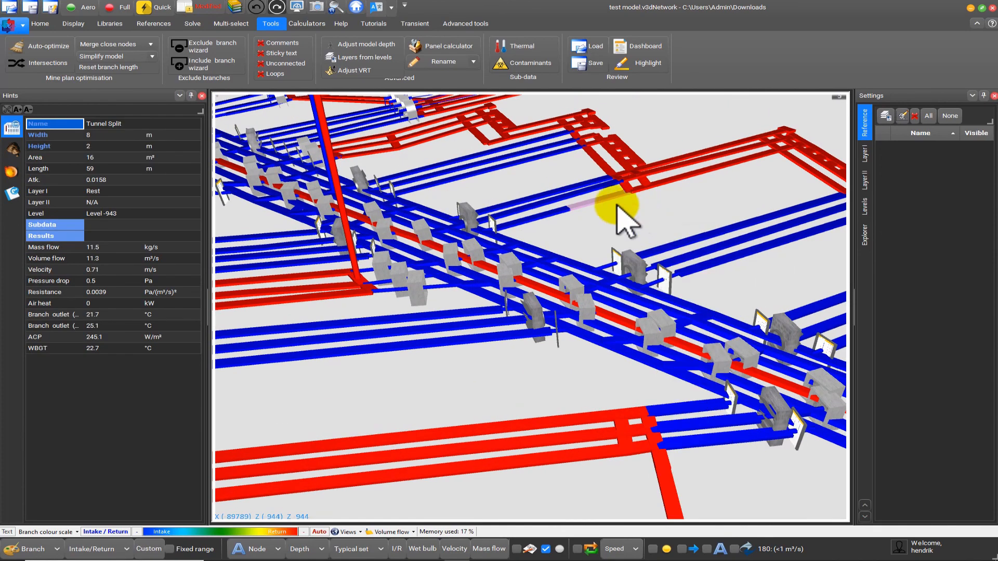
{"action": "left_click", "coordinate": [525, 171]}
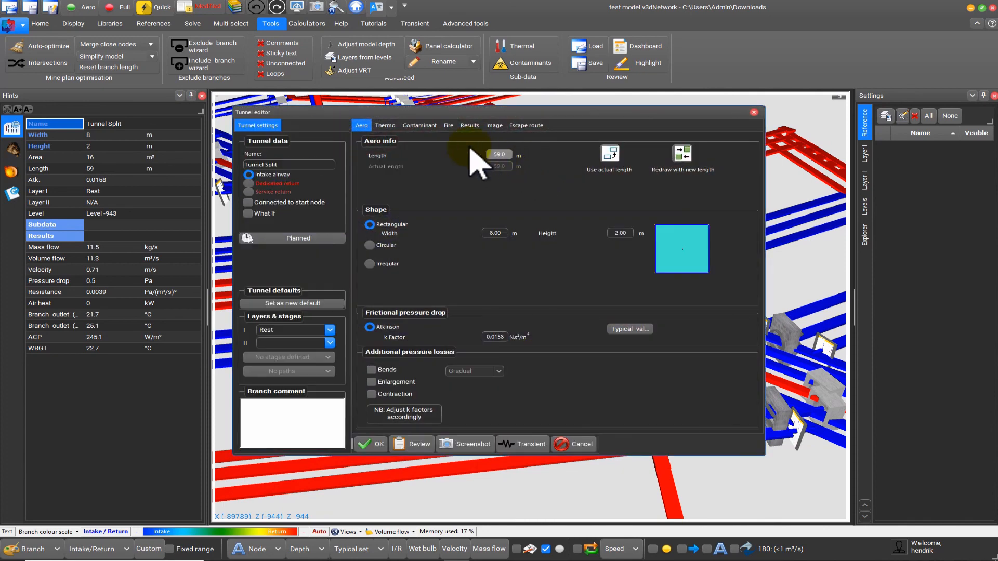
{"action": "left_click", "coordinate": [385, 127]}
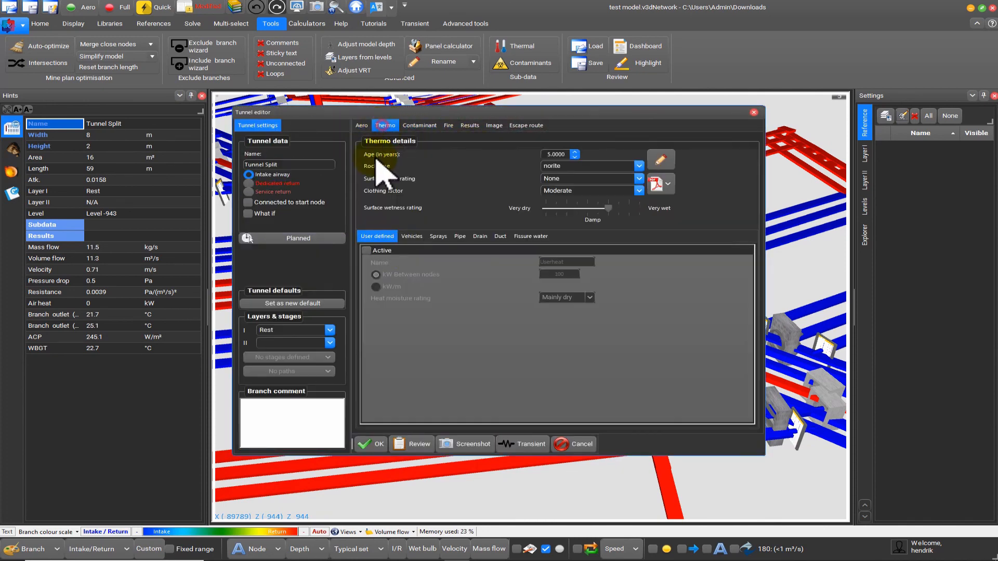
{"action": "left_click", "coordinate": [753, 114]}
{"action": "left_click", "coordinate": [549, 187]}
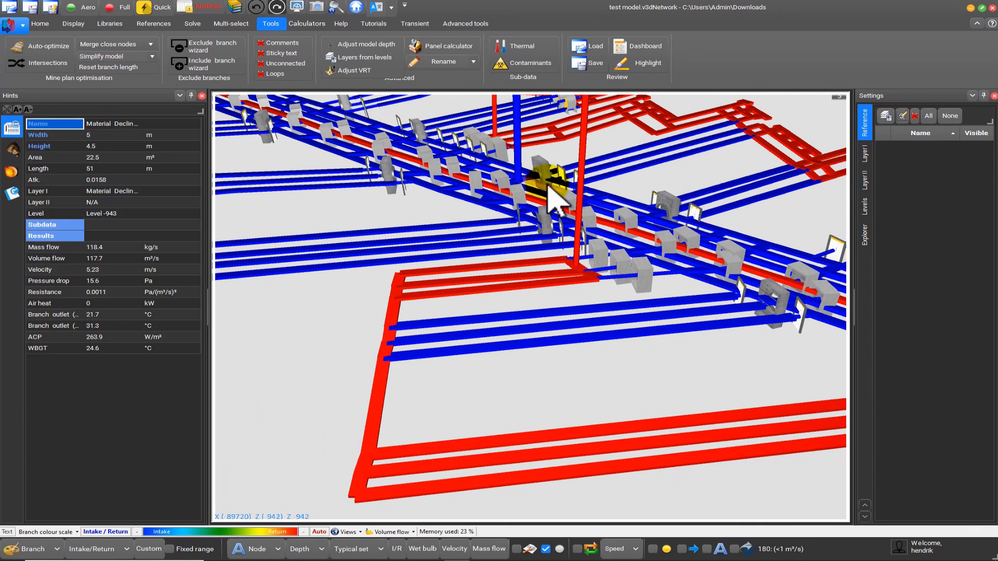